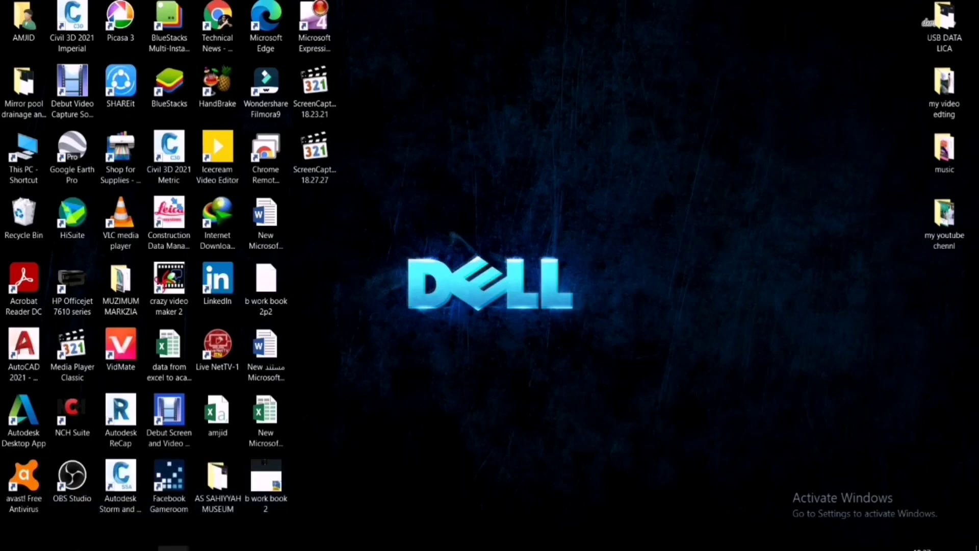
# Switch to AutoCAD 2021 and bring up the block wark basmant 2.dwg drawing.
pyautogui.click(111, 548)
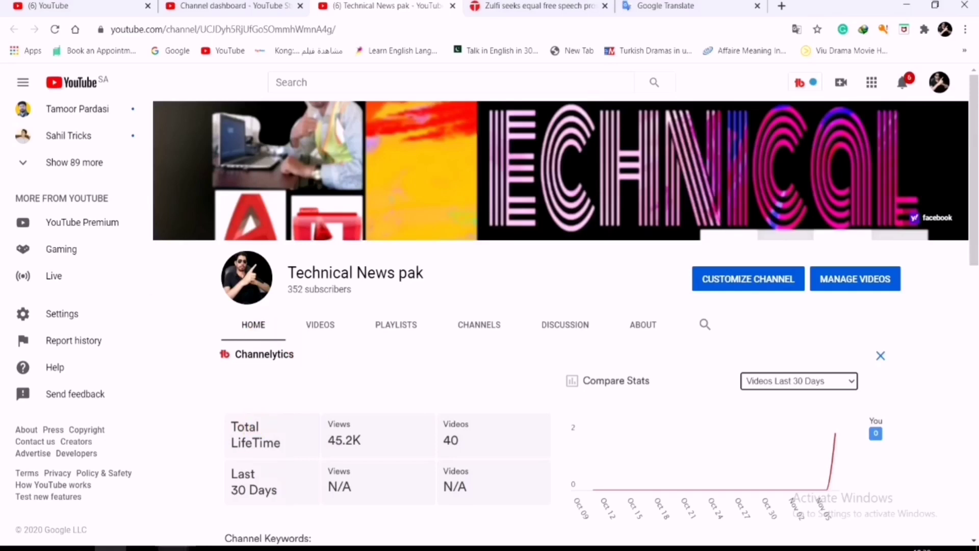
pyautogui.moveTo(173, 548)
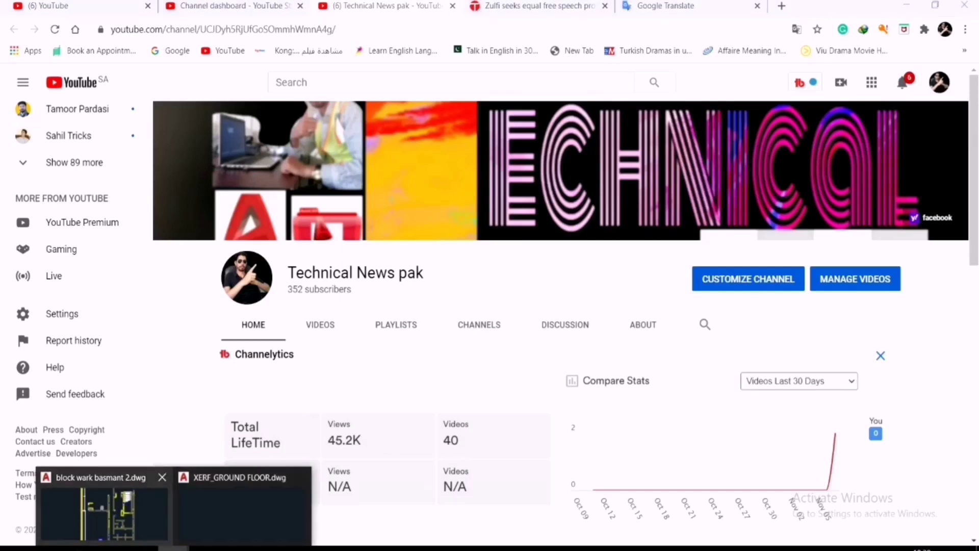
pyautogui.click(120, 507)
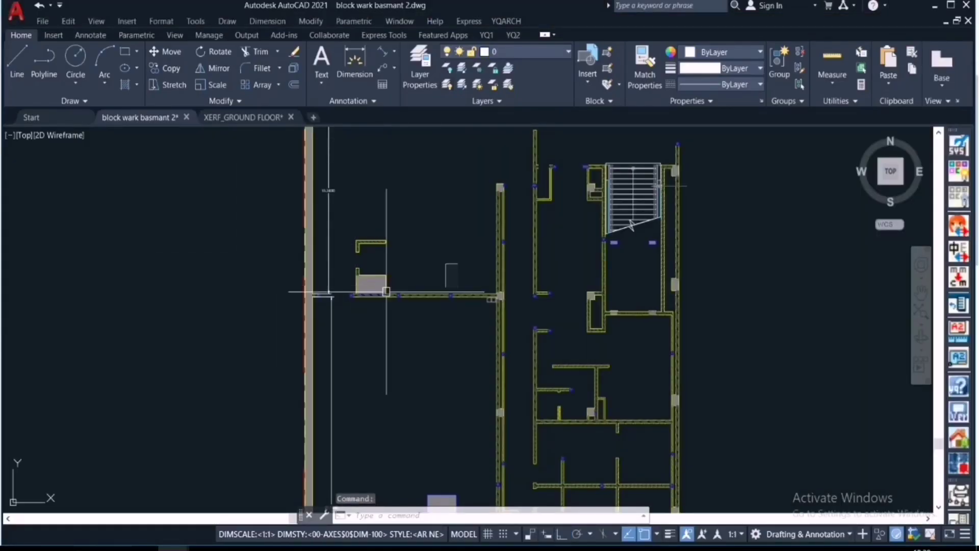
pyautogui.scroll(-10, 408, 348)
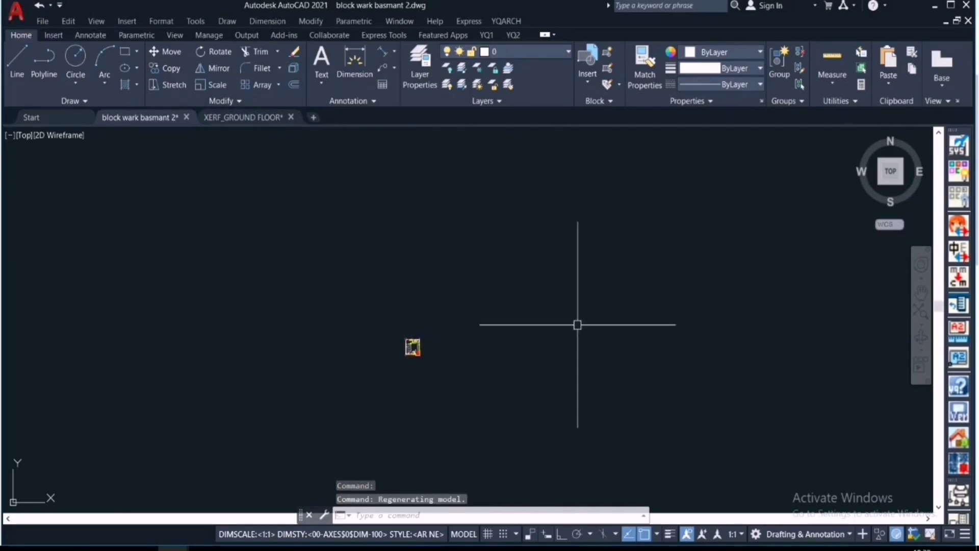
pyautogui.scroll(-4, 477, 375)
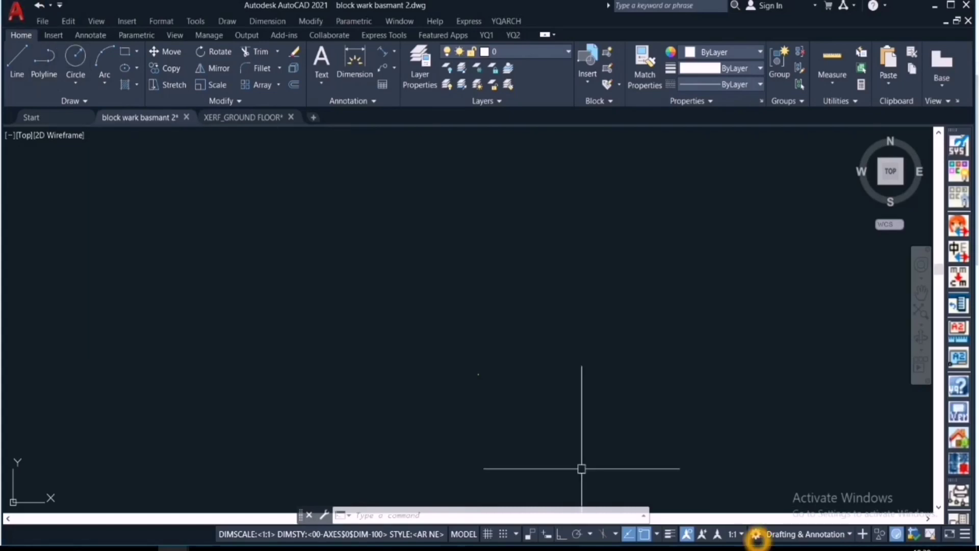
pyautogui.click(756, 534)
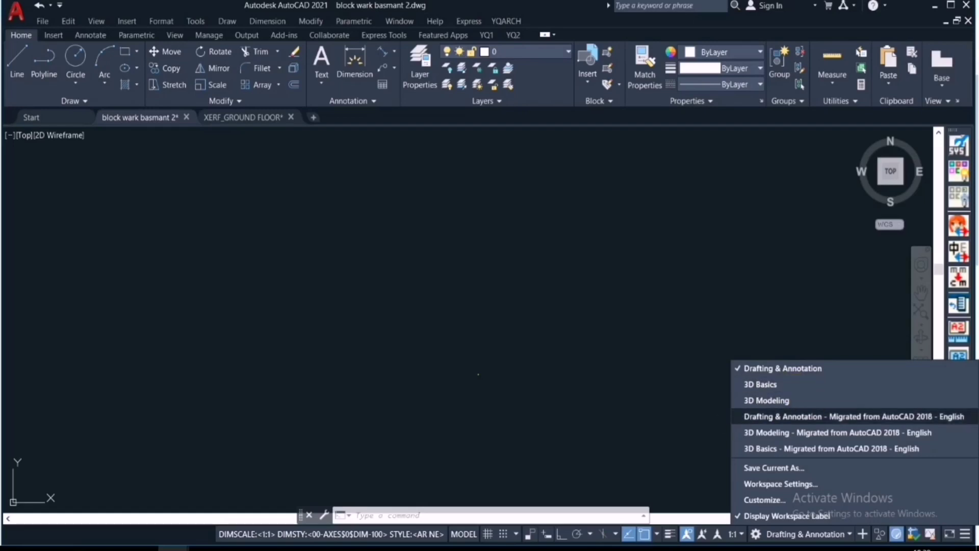
pyautogui.click(695, 464)
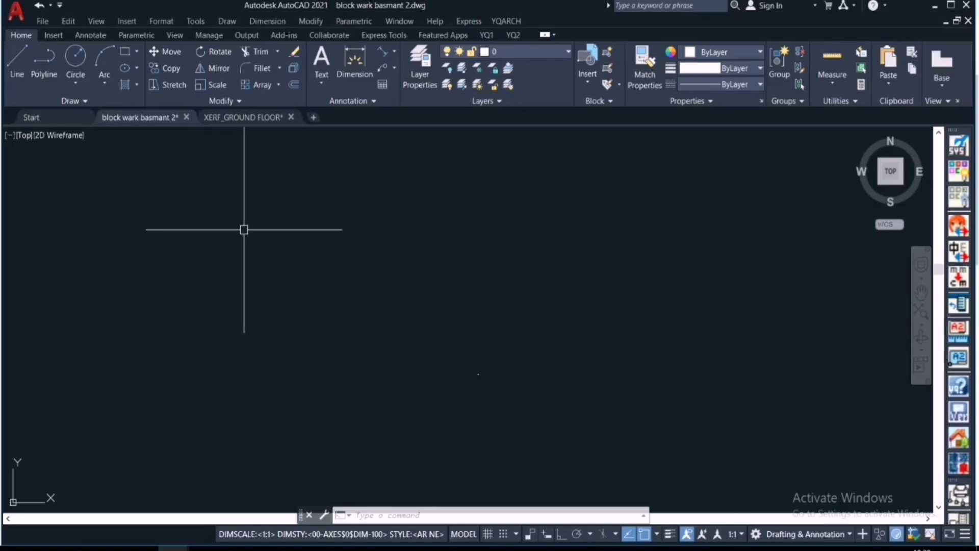
pyautogui.scroll(8, 468, 396)
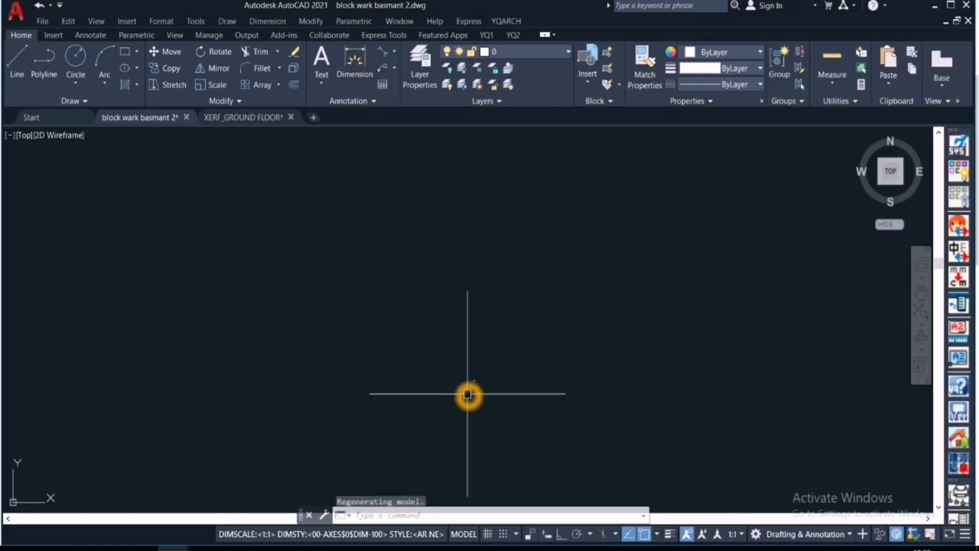
pyautogui.scroll(10, 490, 308)
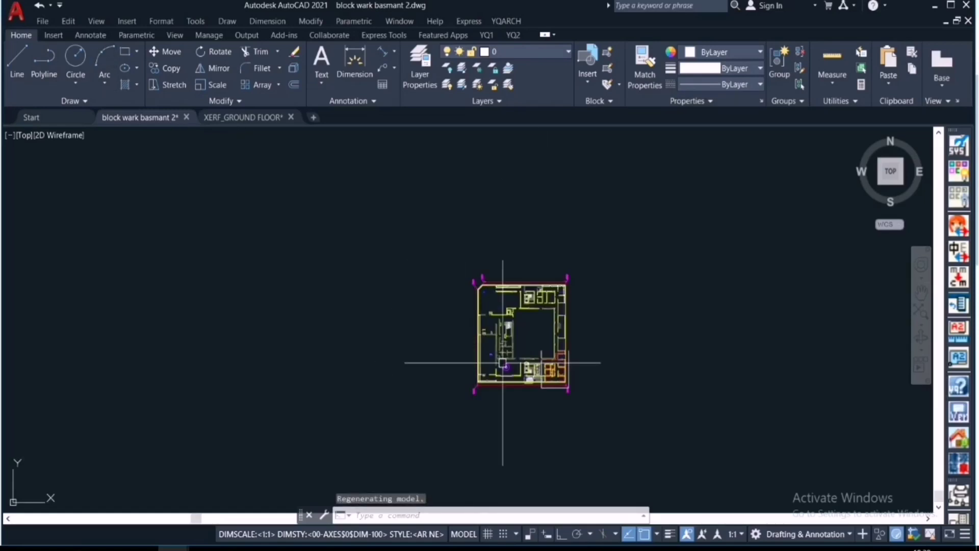
pyautogui.scroll(-12, 505, 454)
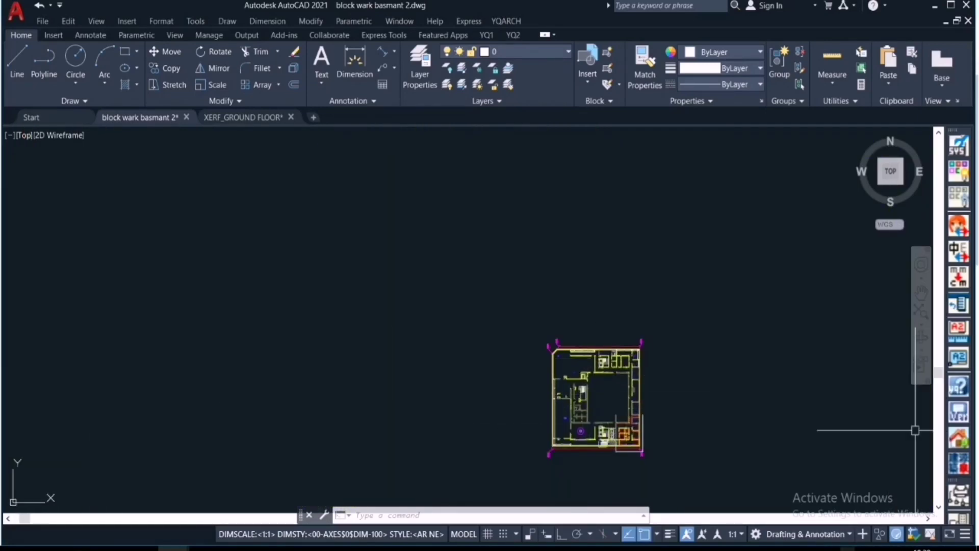
# Switch the workspace to 3D Modeling and back to Drafting & Annotation.
pyautogui.click(849, 534)
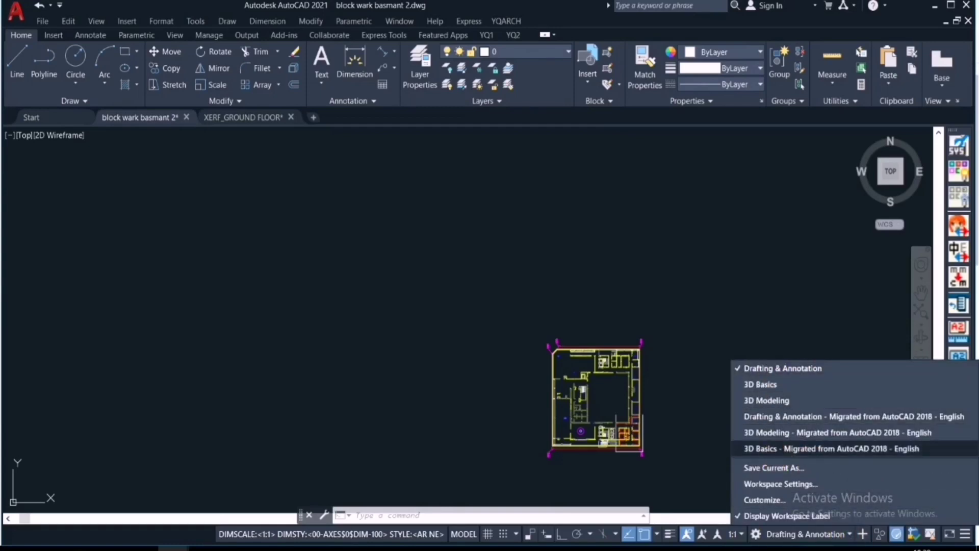
pyautogui.click(770, 400)
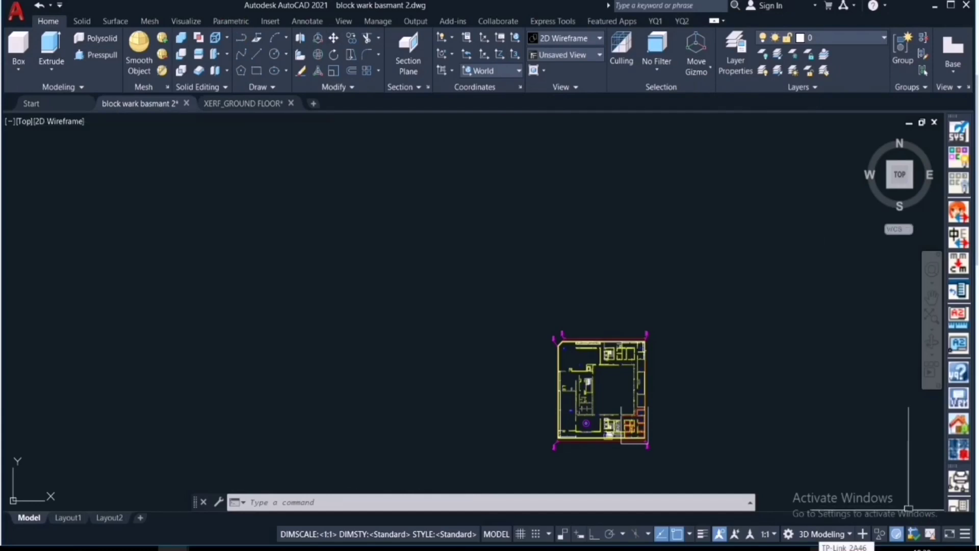
pyautogui.click(849, 534)
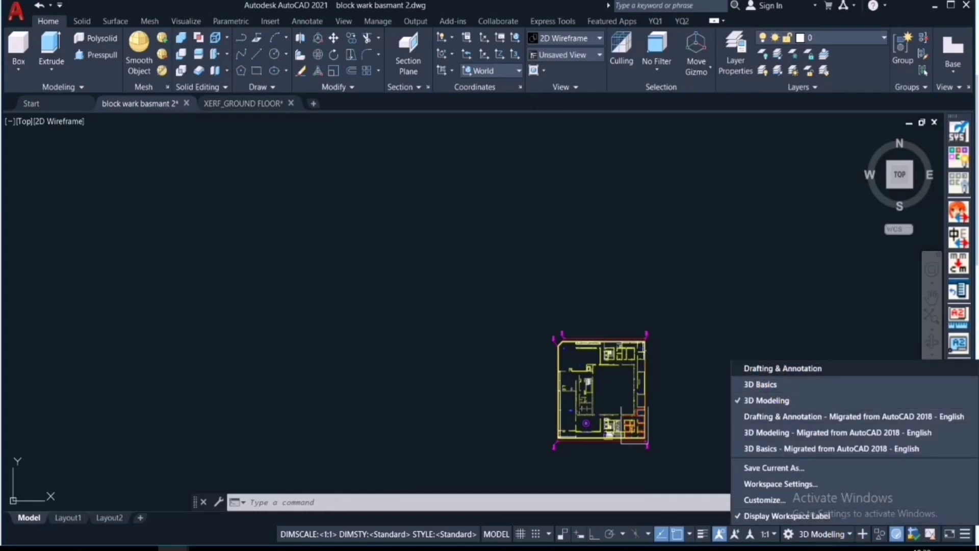
pyautogui.click(750, 368)
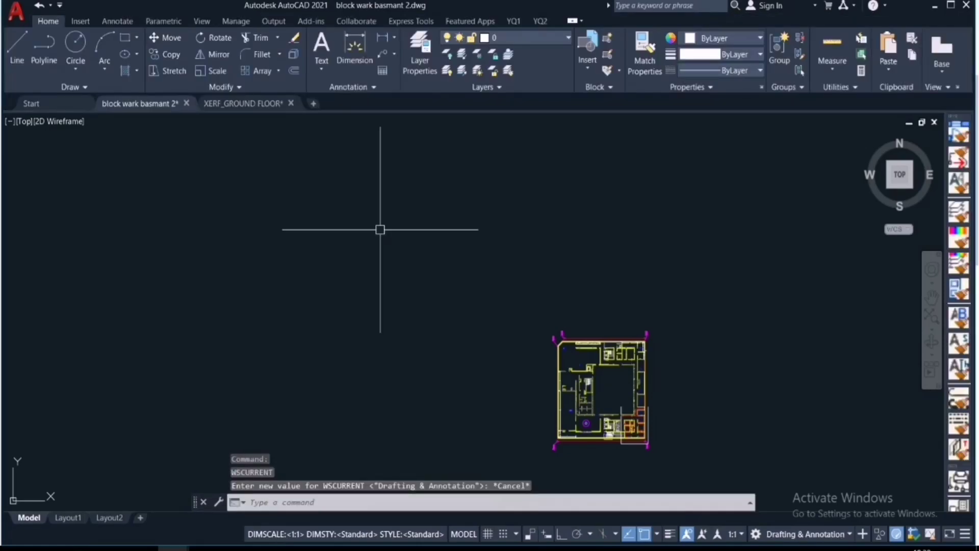
pyautogui.click(63, 113)
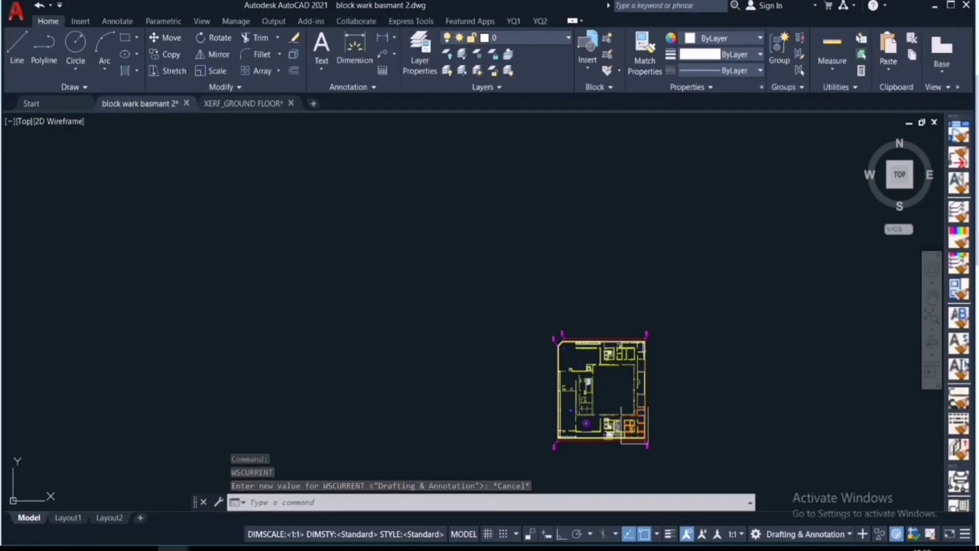
pyautogui.click(64, 201)
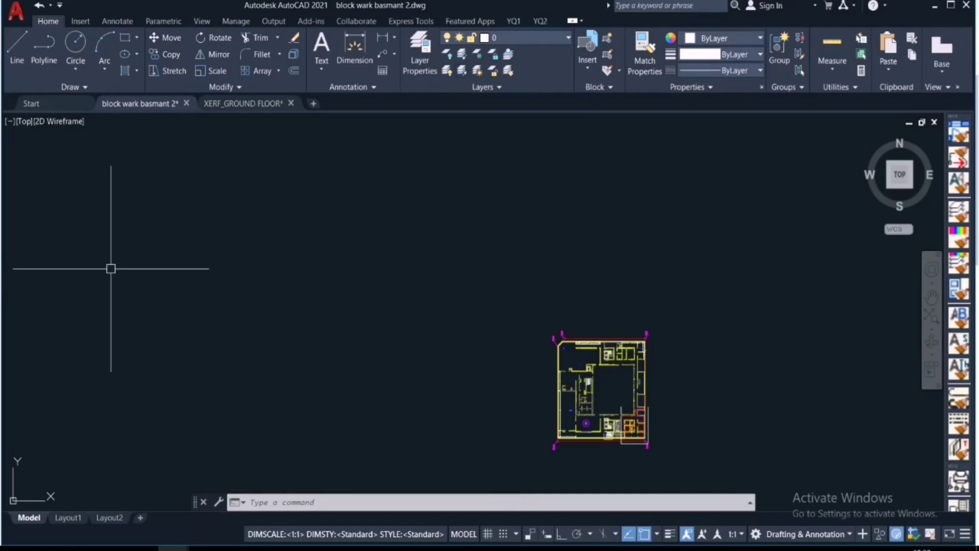
pyautogui.scroll(-2, 430, 343)
pyautogui.scroll(-4, 427, 359)
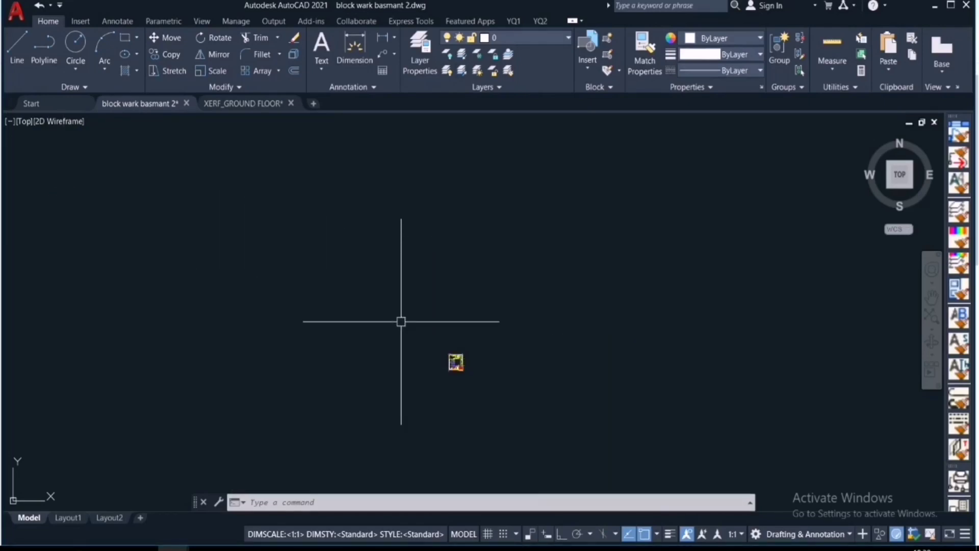
pyautogui.scroll(4, 444, 311)
pyautogui.scroll(-4, 331, 321)
pyautogui.scroll(-3, 323, 321)
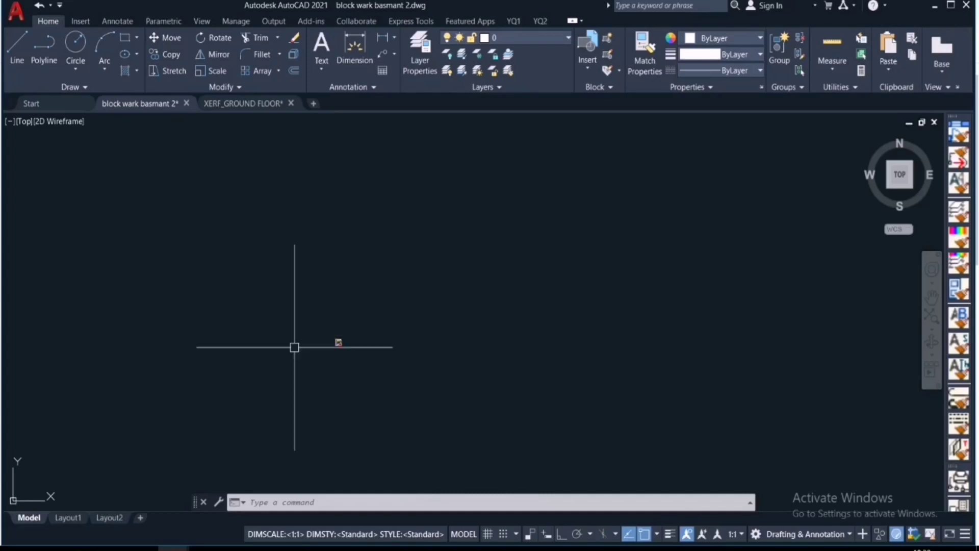
pyautogui.click(675, 292)
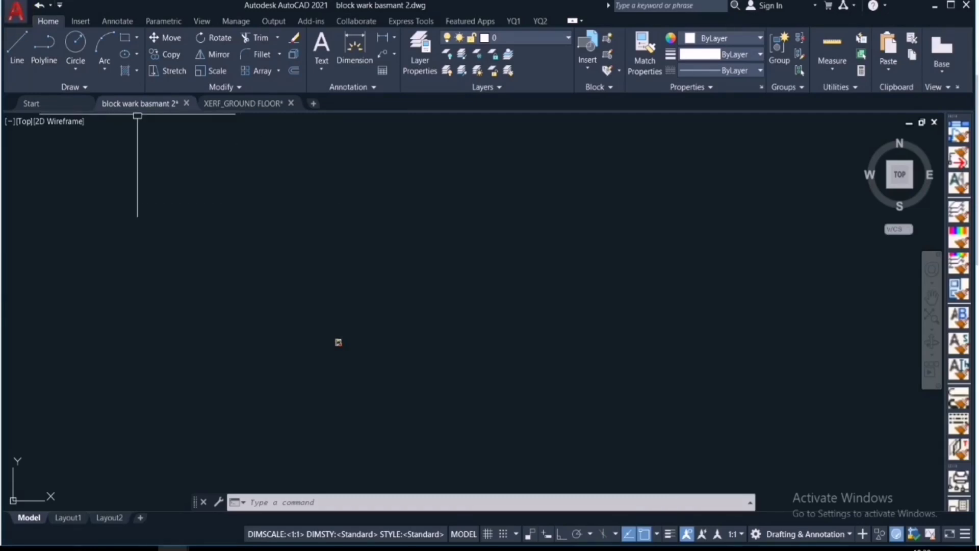
# Look through the import, export and drawing utility commands and open the Drawing Units settings.
pyautogui.click(18, 14)
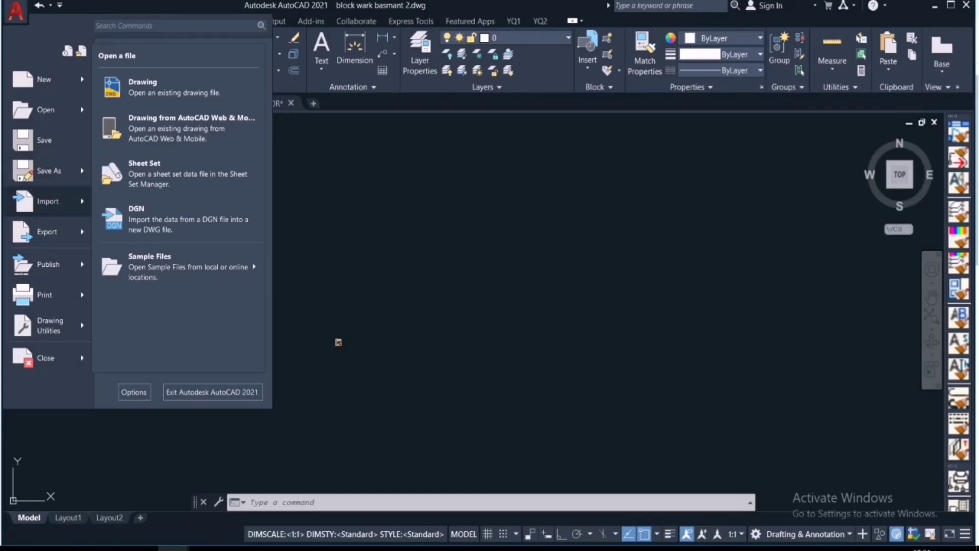
pyautogui.moveTo(48, 202)
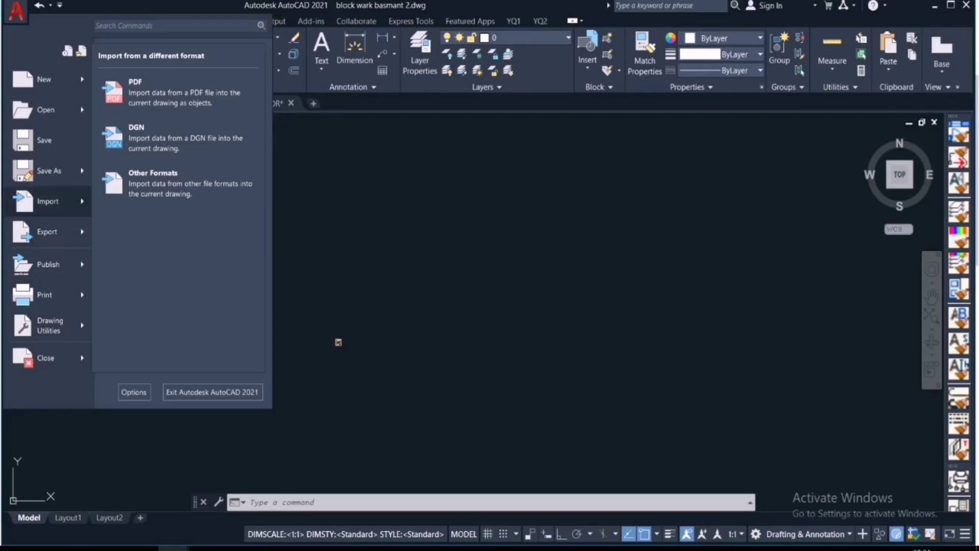
pyautogui.moveTo(57, 244)
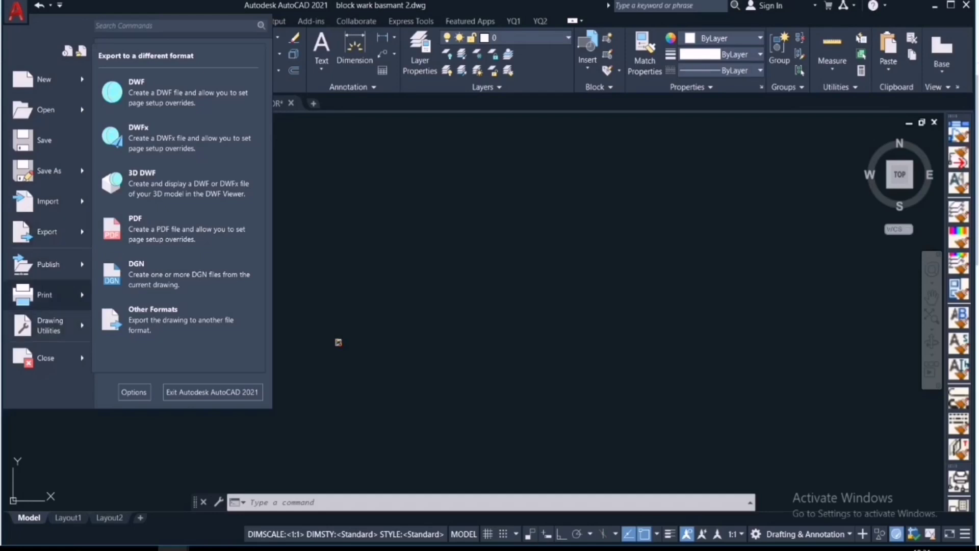
pyautogui.click(51, 301)
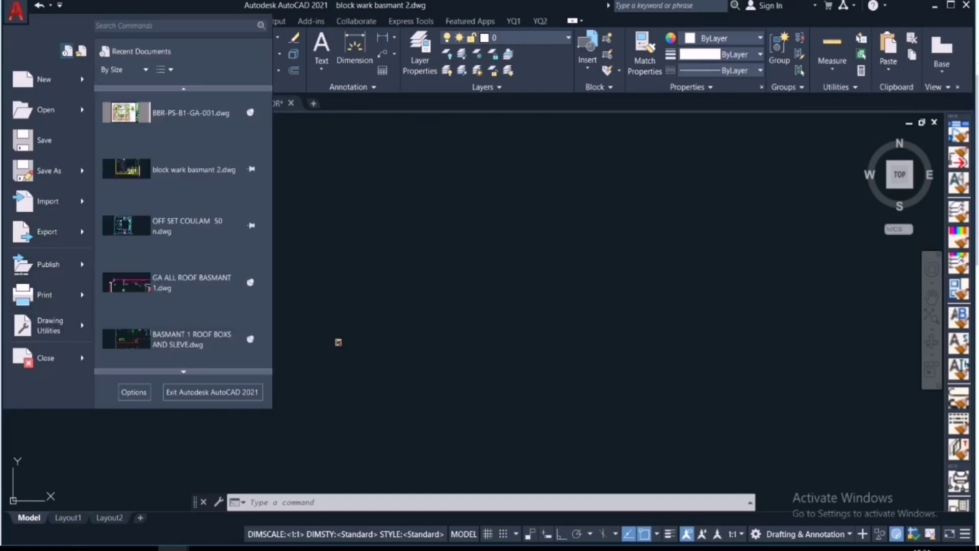
pyautogui.click(53, 325)
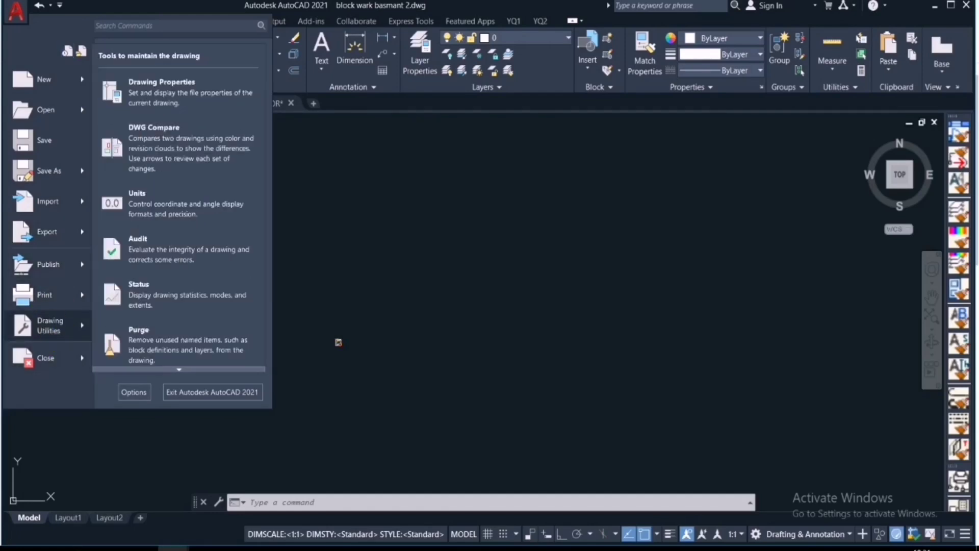
pyautogui.click(44, 328)
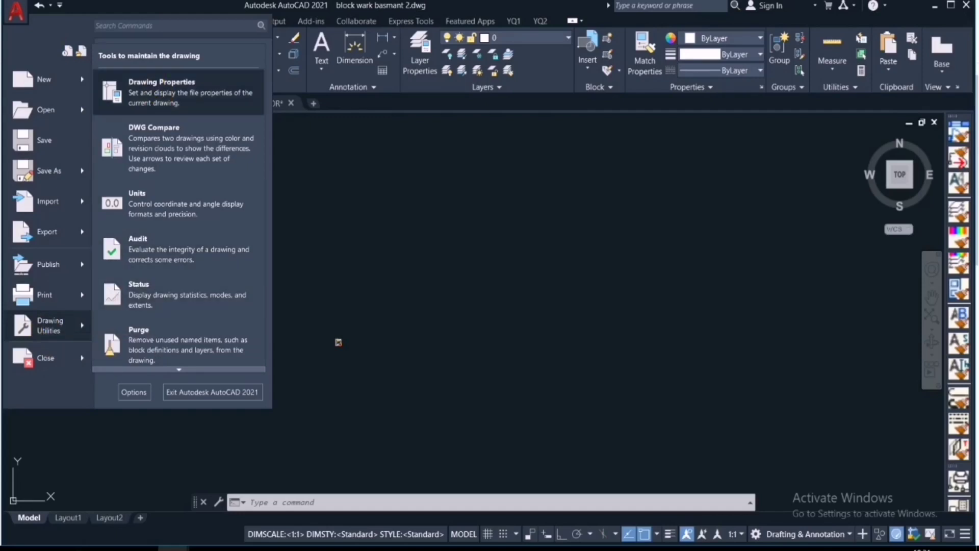
pyautogui.click(152, 205)
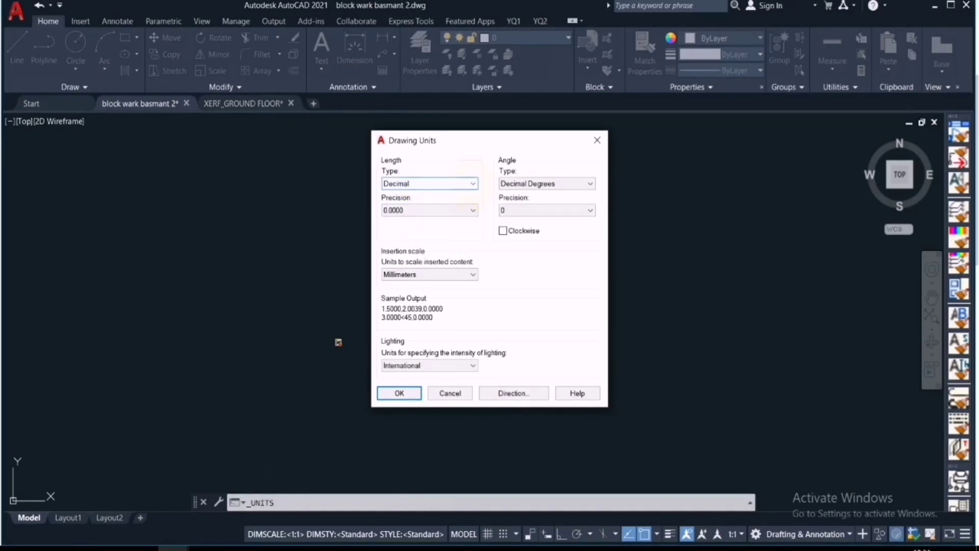
# Review the available length types and insertion scale units, keep Decimal and Millimeters, and accept the drawing units.
pyautogui.click(472, 184)
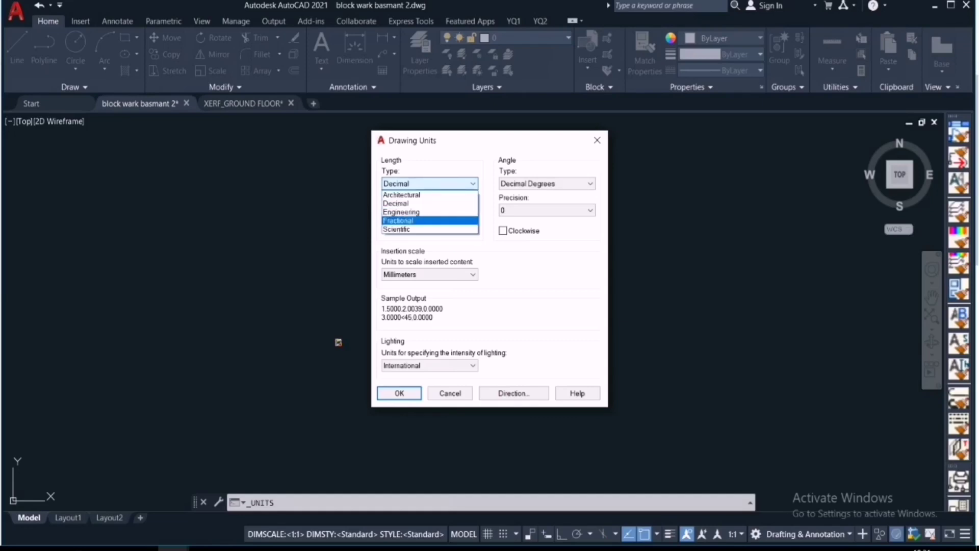
pyautogui.press('Up')
pyautogui.press('Up')
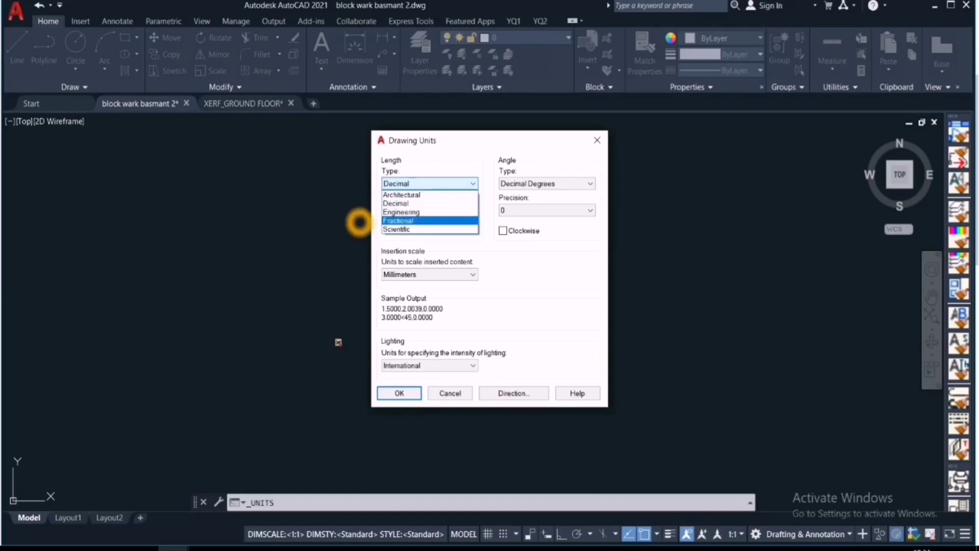
pyautogui.click(359, 221)
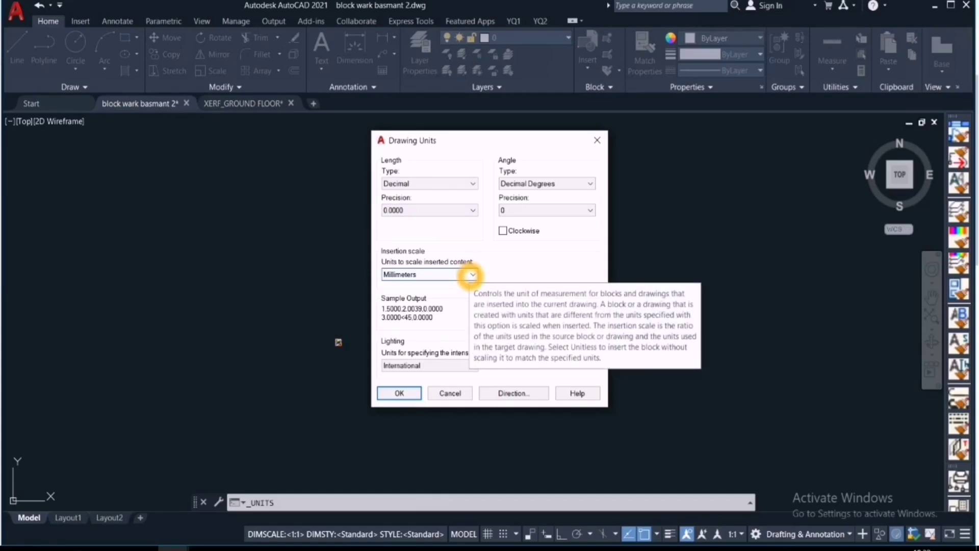
pyautogui.click(471, 274)
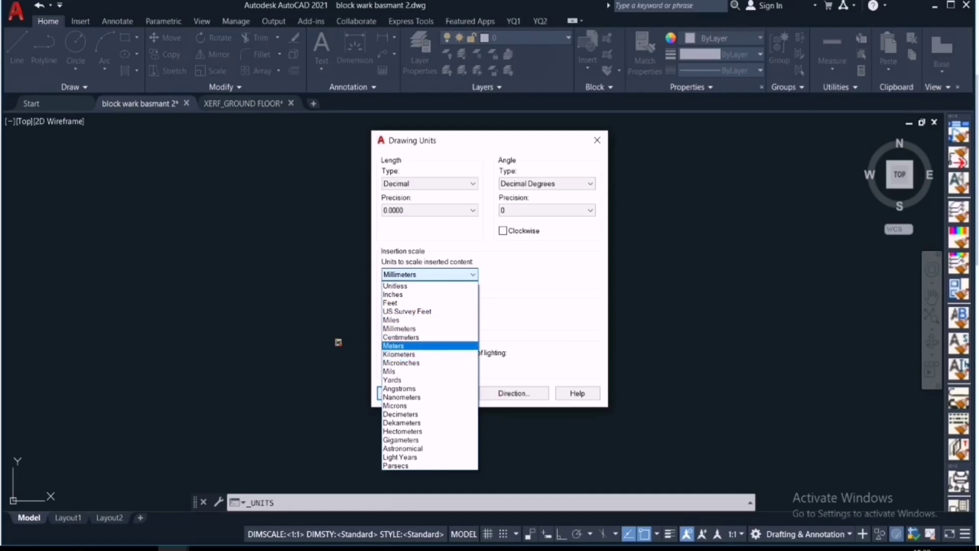
pyautogui.click(345, 305)
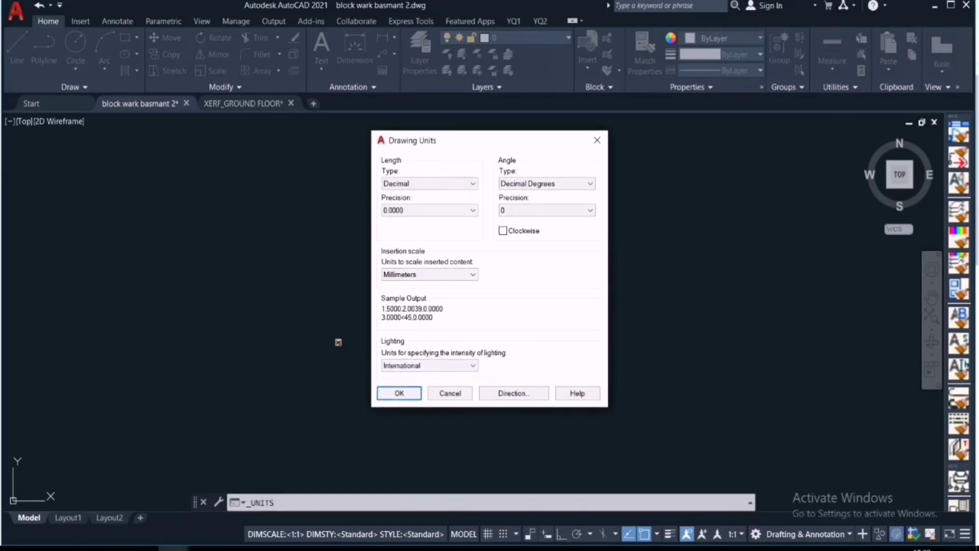
pyautogui.click(399, 393)
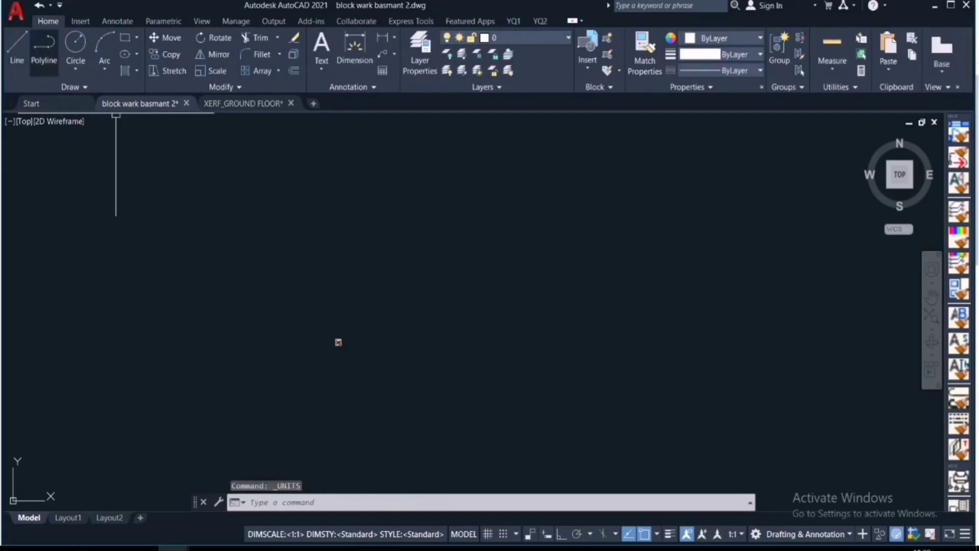
pyautogui.click(18, 17)
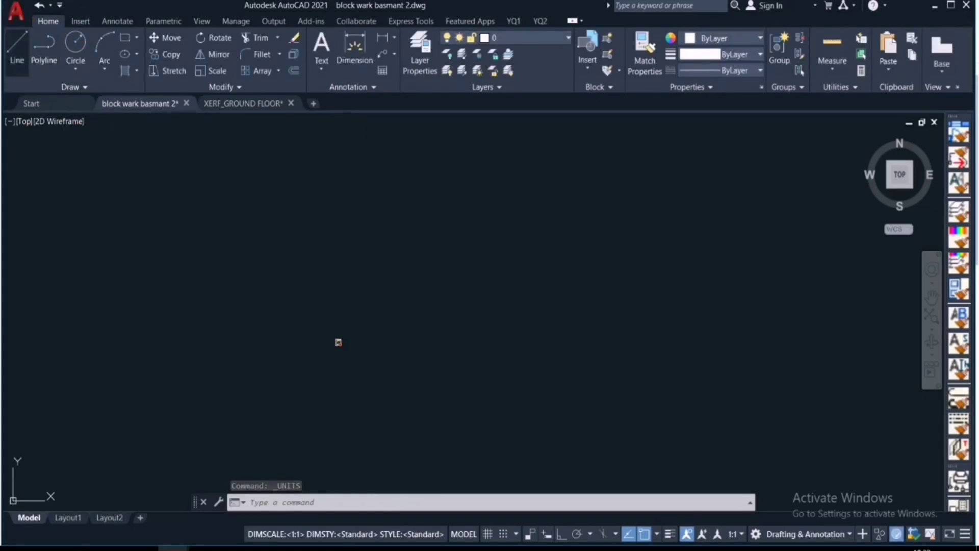
pyautogui.click(17, 53)
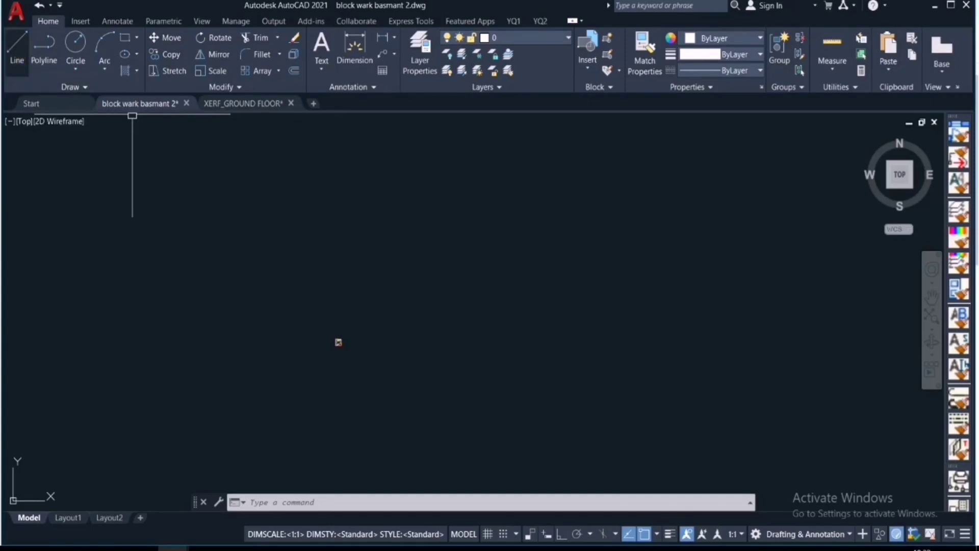
pyautogui.click(17, 48)
pyautogui.click(79, 177)
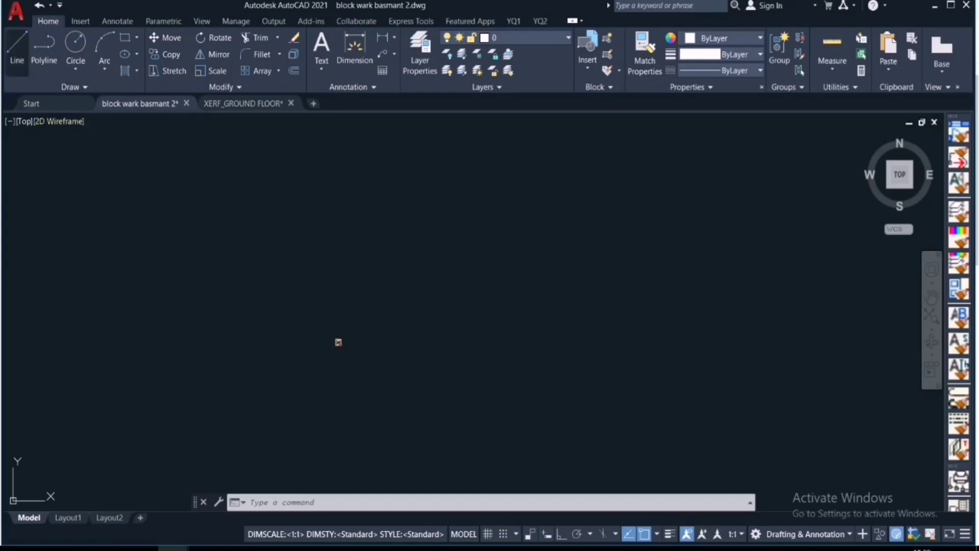
# Draw a closed four-sided outline from separate Line segments, with its vertical right side about 158 mm long.
pyautogui.click(14, 52)
pyautogui.scroll(3, 289, 225)
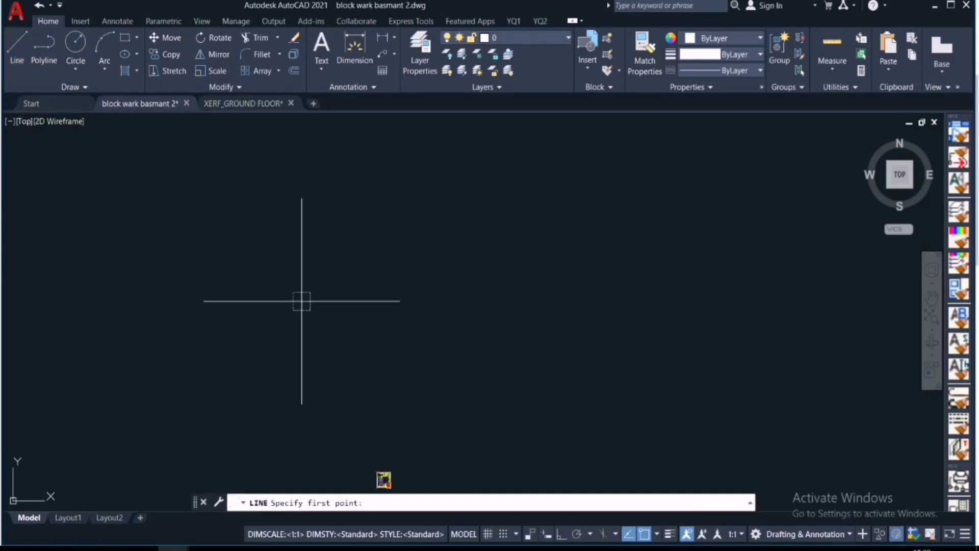
pyautogui.scroll(2, 304, 312)
pyautogui.click(188, 245)
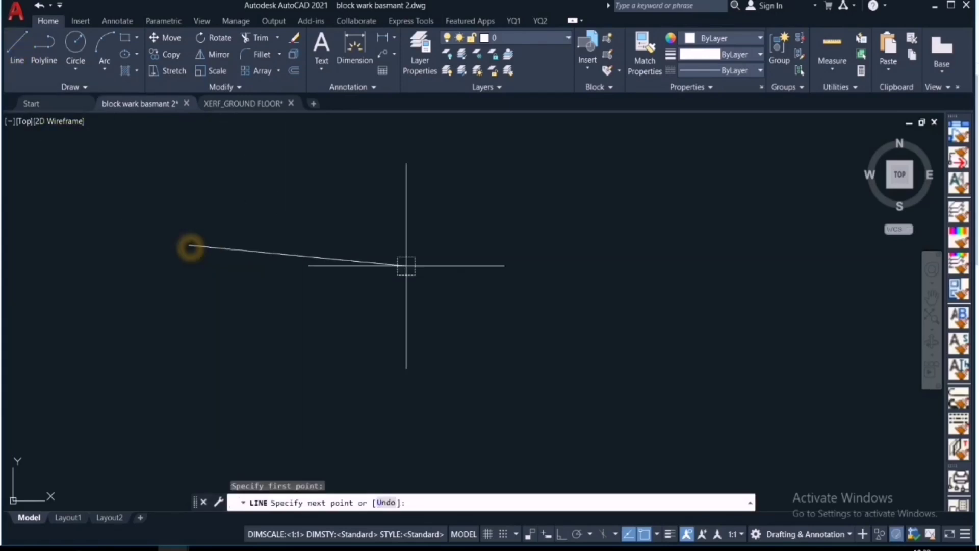
pyautogui.click(494, 247)
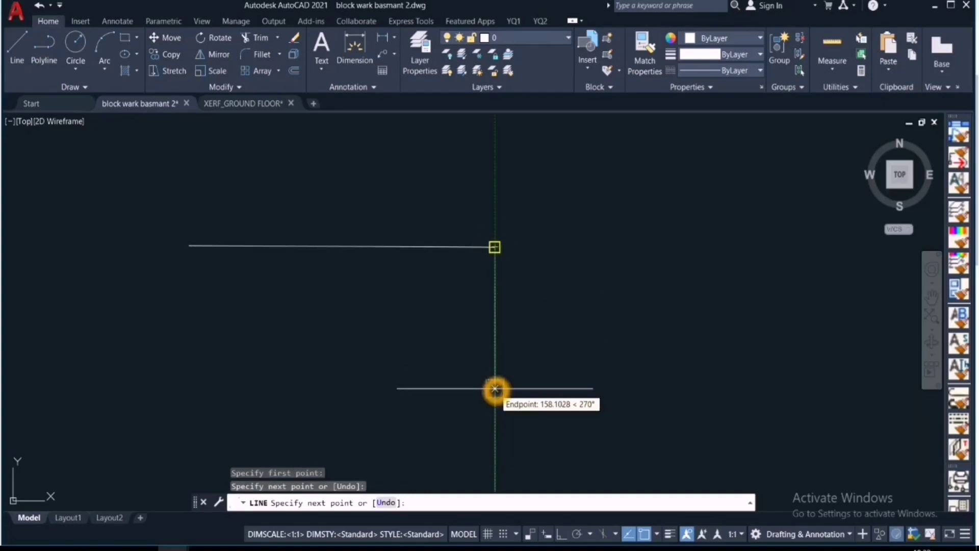
pyautogui.click(494, 388)
pyautogui.click(208, 389)
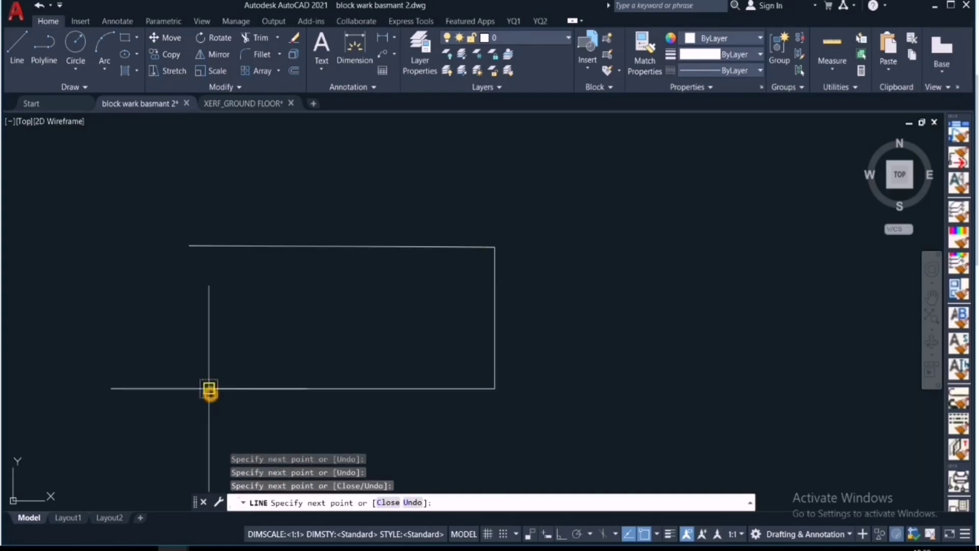
pyautogui.click(195, 246)
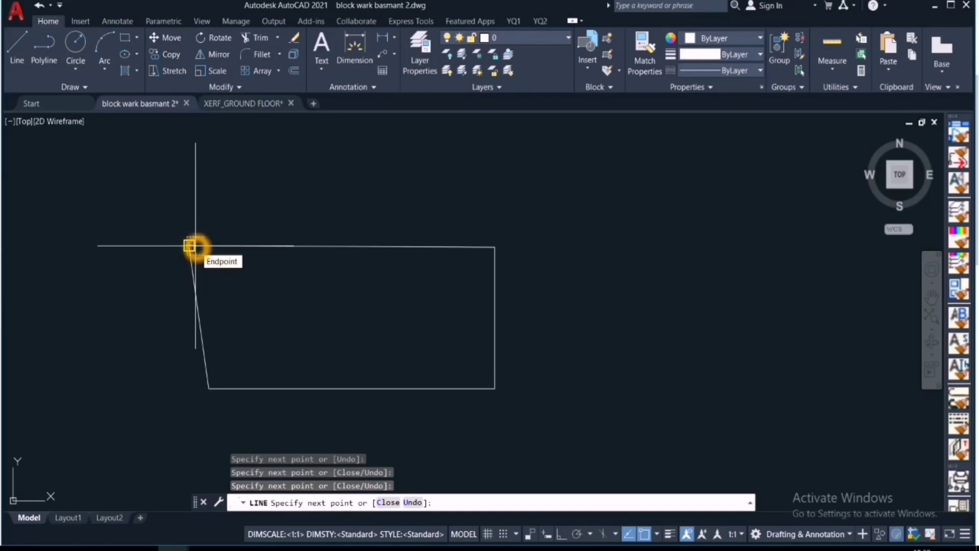
pyautogui.press('Escape')
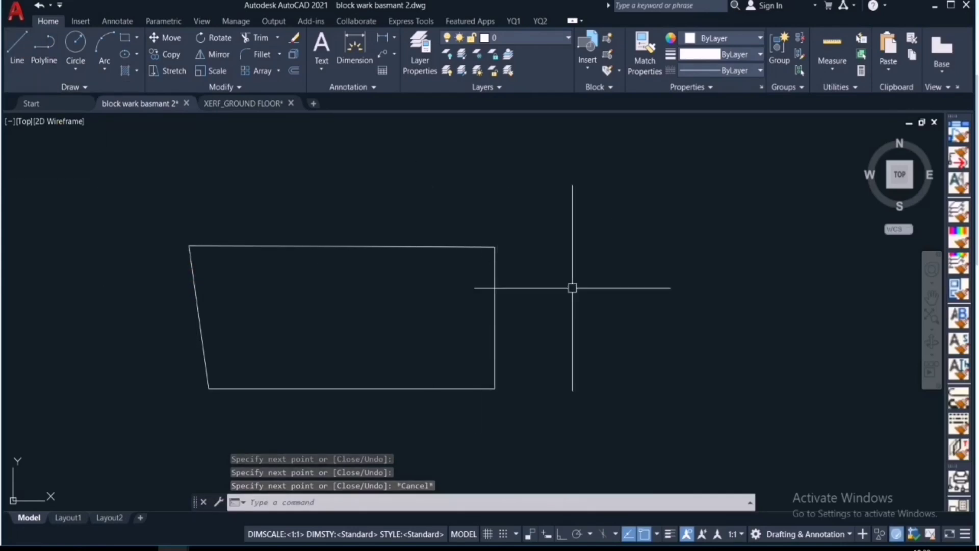
# Select the outline's four sides one after another to check that each is a separate line.
pyautogui.click(498, 303)
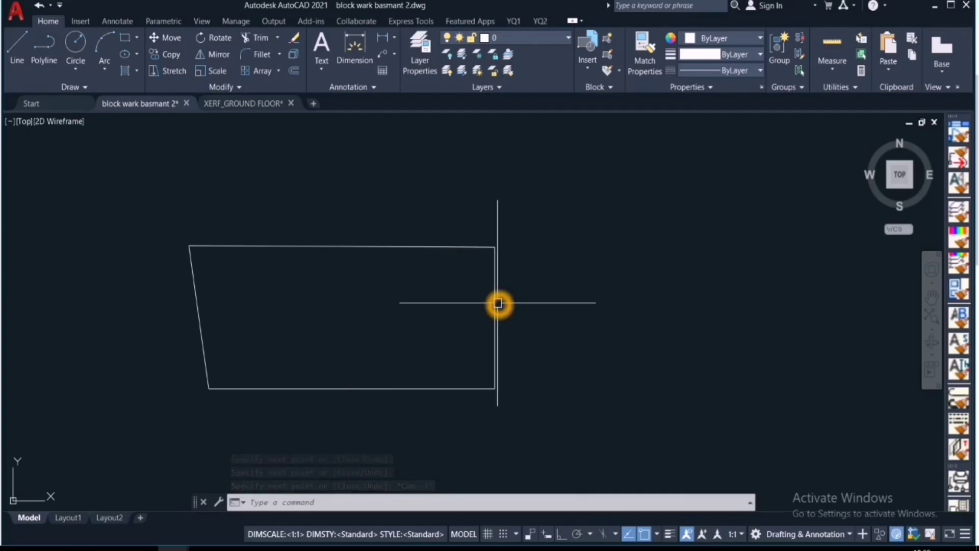
pyautogui.click(497, 303)
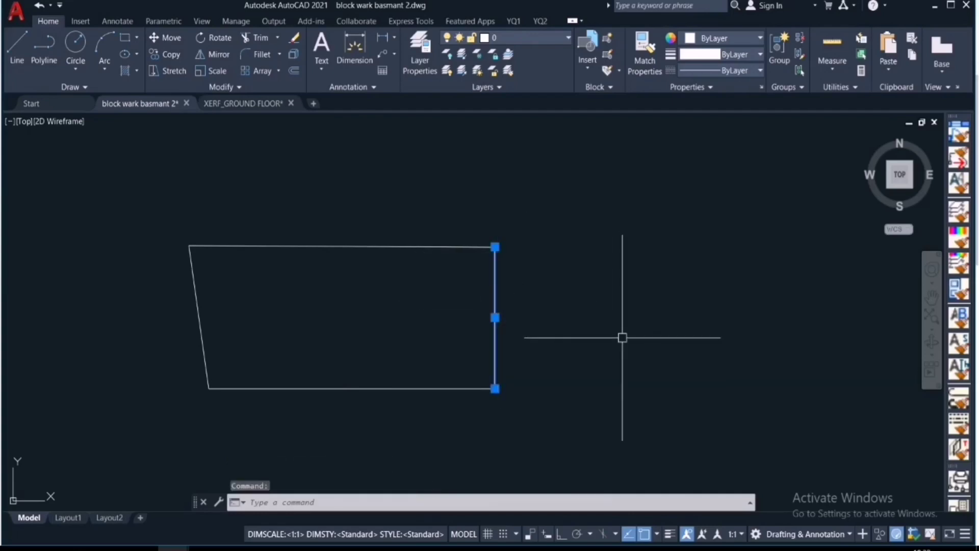
pyautogui.middleClick(579, 311)
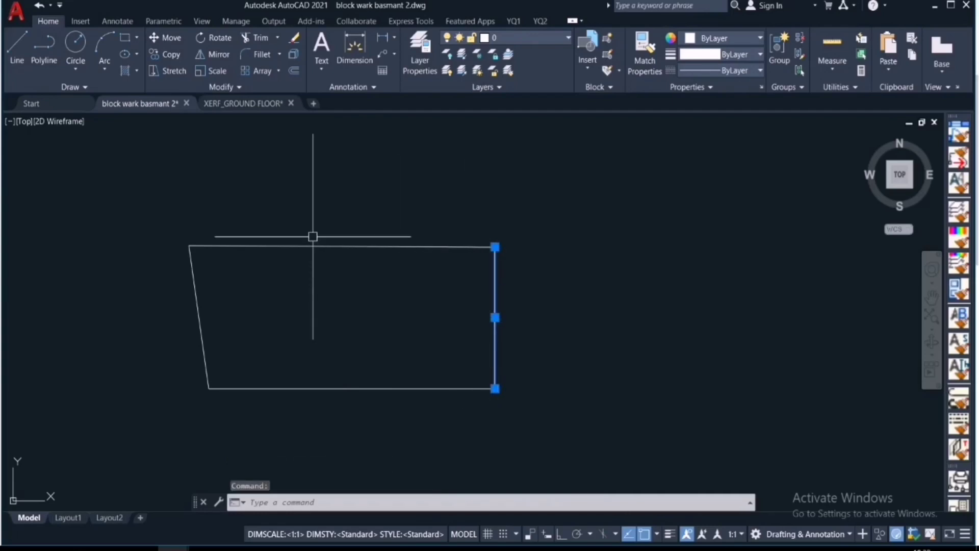
pyautogui.moveTo(452, 410); pyautogui.dragTo(399, 375)
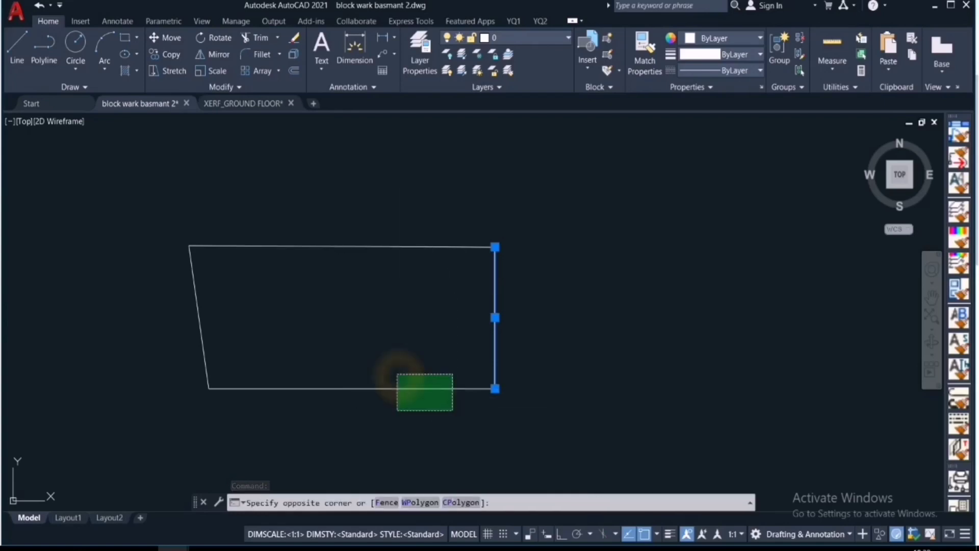
pyautogui.click(399, 375)
pyautogui.click(262, 350)
pyautogui.click(158, 301)
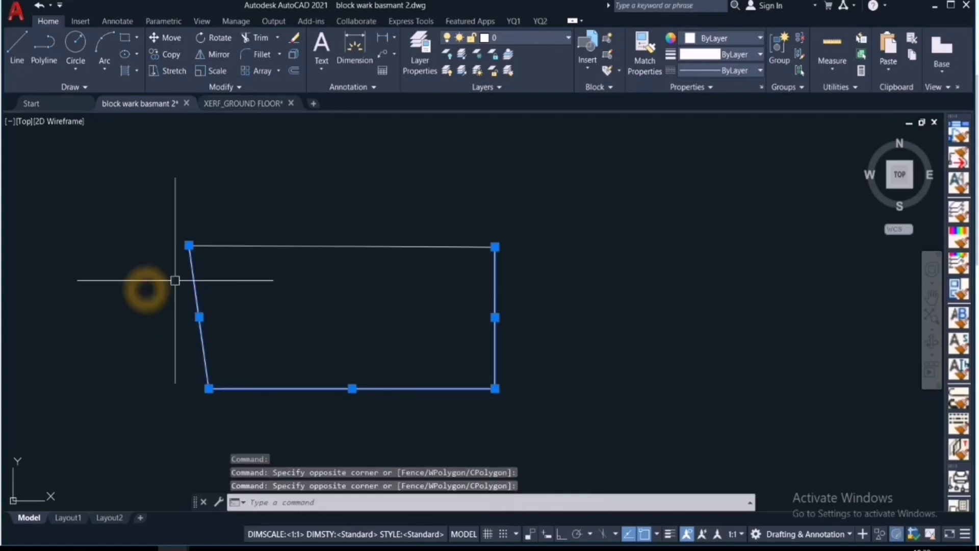
pyautogui.click(341, 290)
pyautogui.click(284, 207)
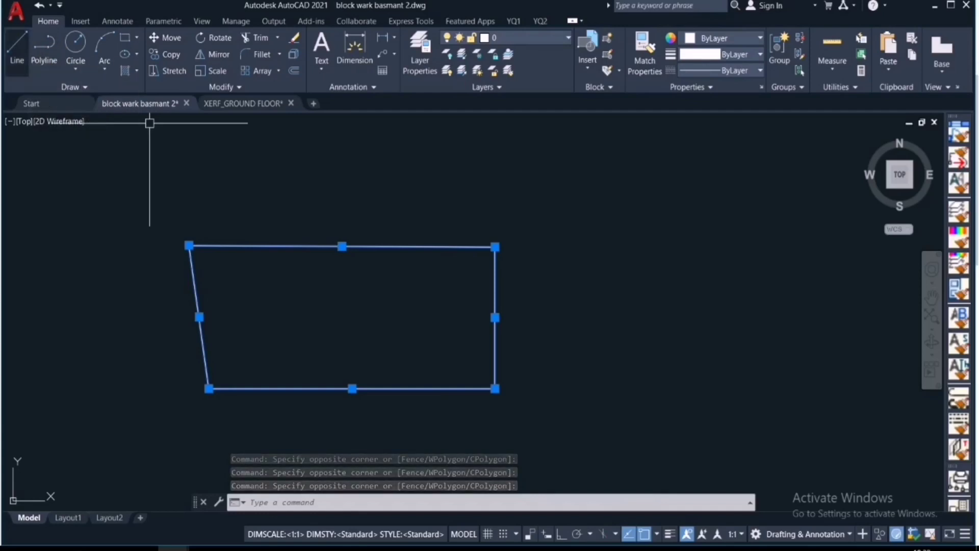
# Draw an irregular many-sided polyline beside the four-sided outline, passing through its start point and ending with a short extra segment.
pyautogui.click(44, 46)
pyautogui.scroll(-8, 383, 278)
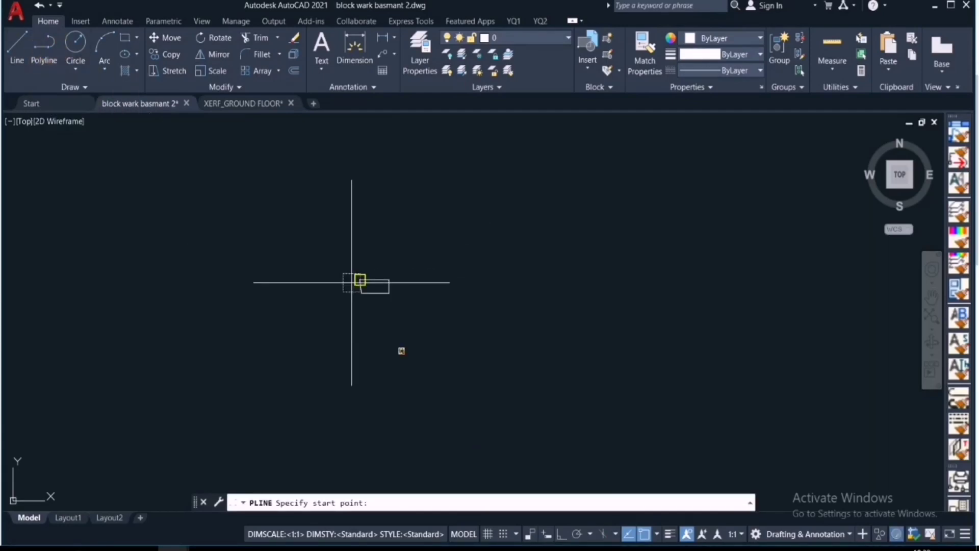
pyautogui.click(509, 216)
pyautogui.click(688, 223)
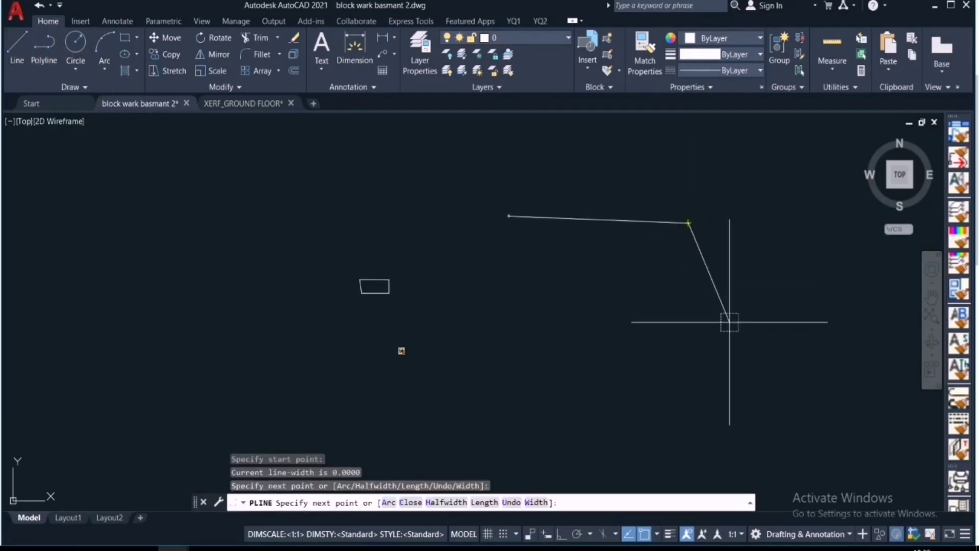
pyautogui.click(729, 322)
pyautogui.click(578, 377)
pyautogui.click(462, 305)
pyautogui.click(408, 210)
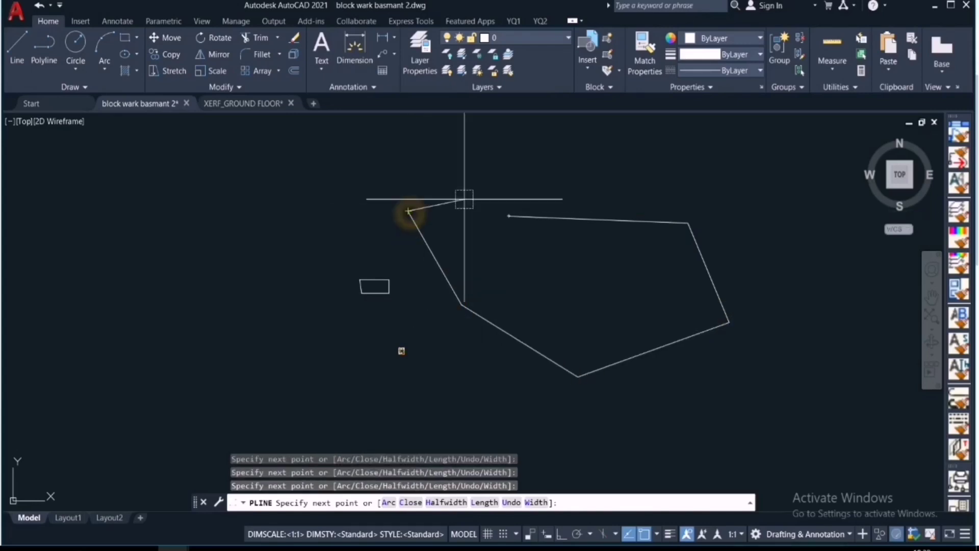
pyautogui.click(486, 193)
pyautogui.click(509, 216)
pyautogui.click(539, 189)
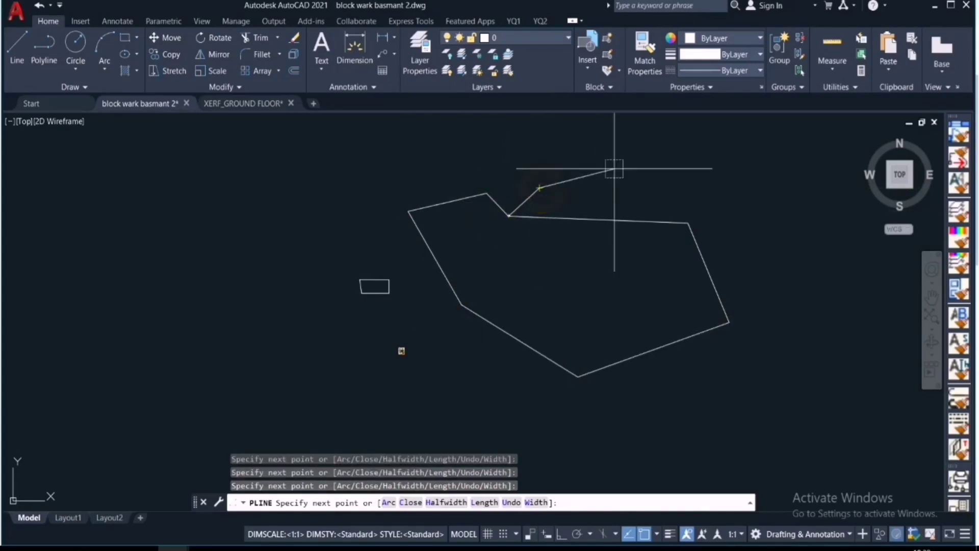
pyautogui.press('Escape')
# Select the irregular polyline as a single object and delete it.
pyautogui.click(772, 393)
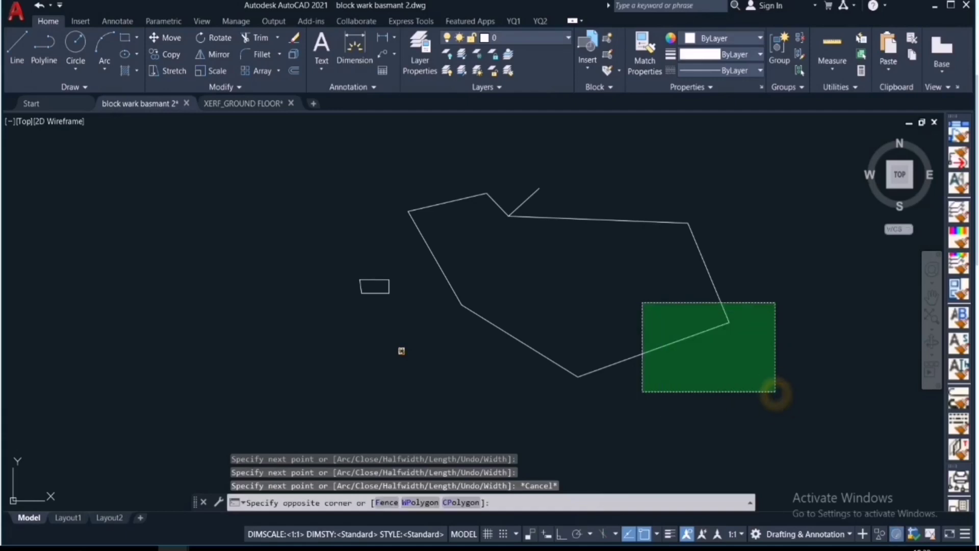
pyautogui.click(571, 317)
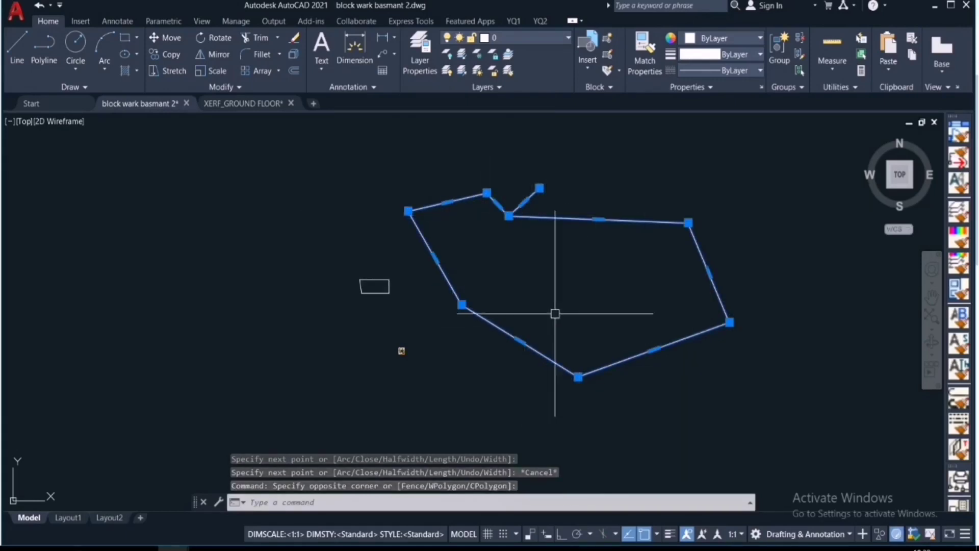
pyautogui.click(597, 291)
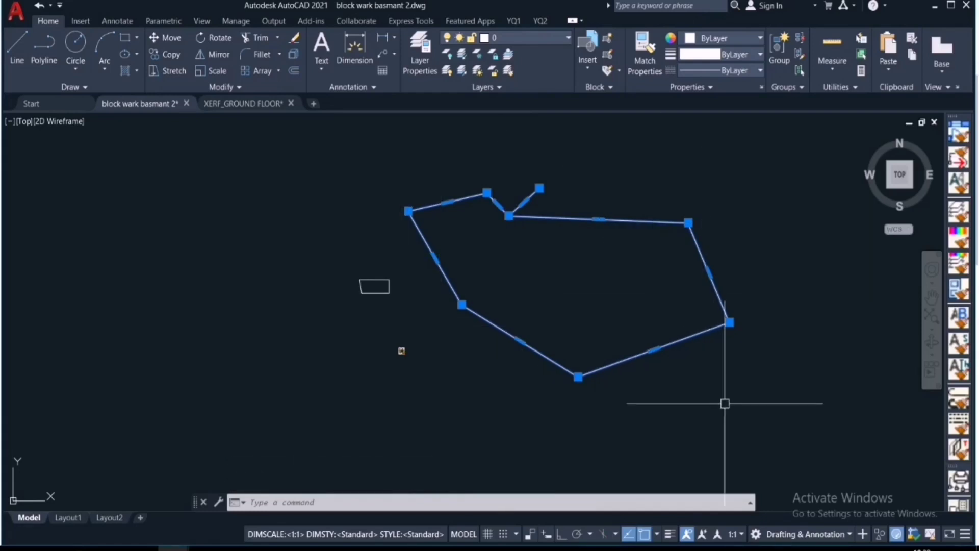
pyautogui.click(674, 379)
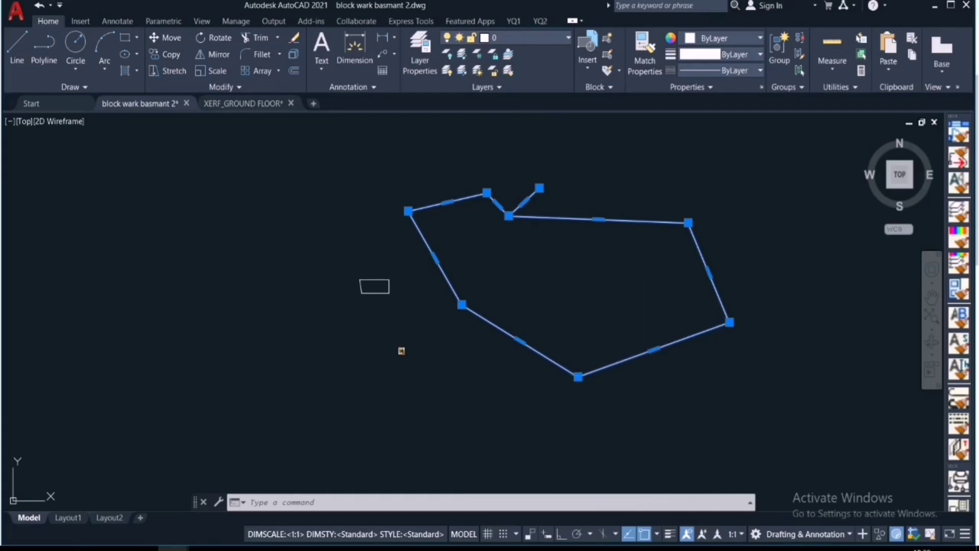
pyautogui.press('Delete')
# Offset the right side of the four-sided outline outward by a distance of .50.
pyautogui.scroll(4, 393, 293)
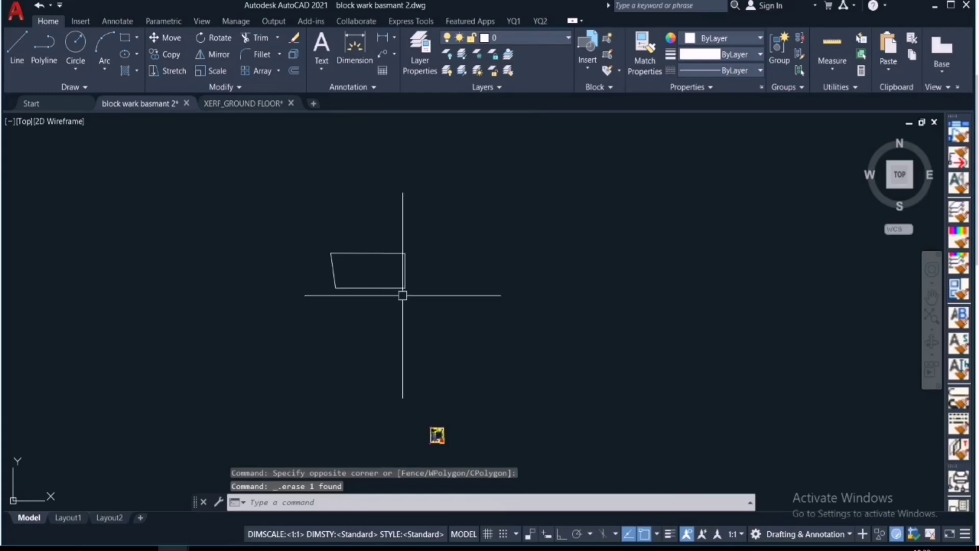
pyautogui.scroll(5, 402, 295)
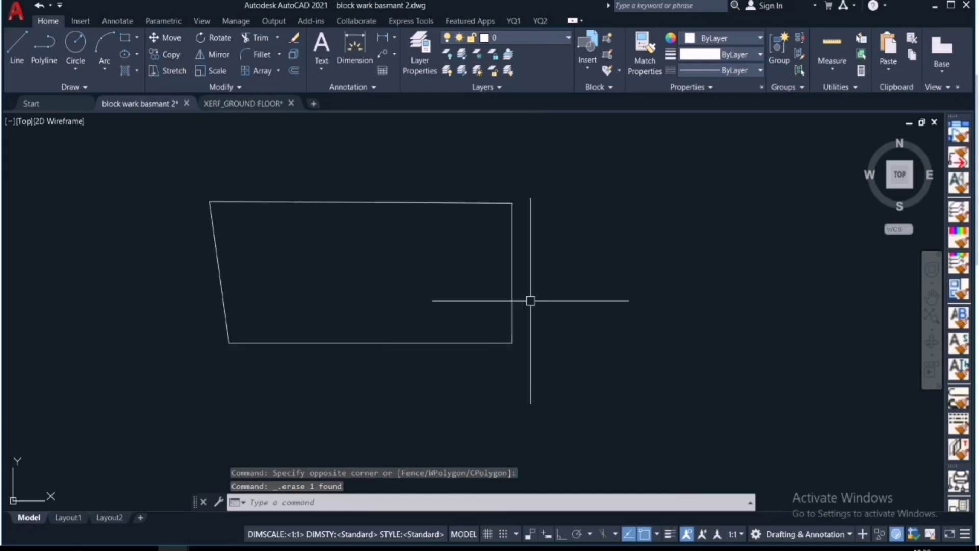
pyautogui.middleClick(637, 448)
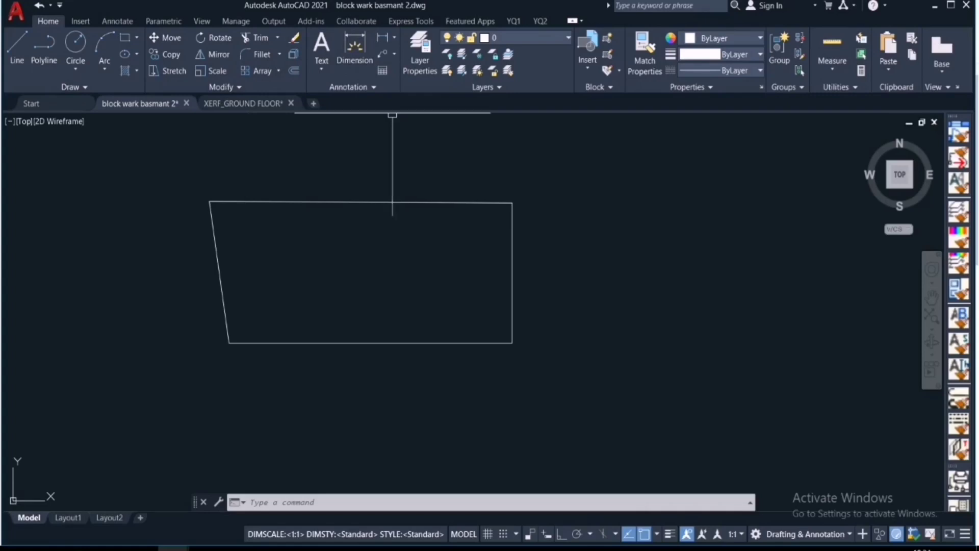
pyautogui.click(220, 102)
pyautogui.click(295, 71)
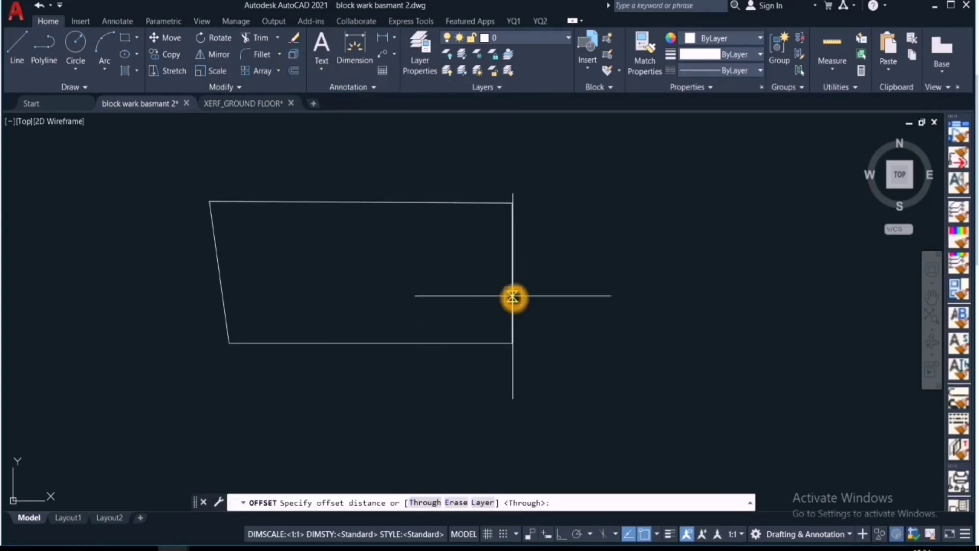
pyautogui.write('.5')
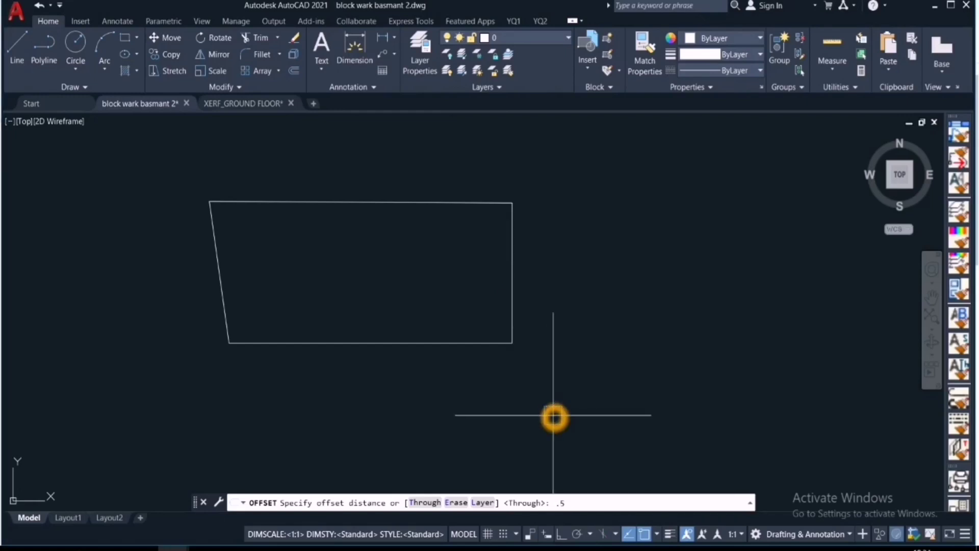
pyautogui.press('Return')
pyautogui.click(509, 325)
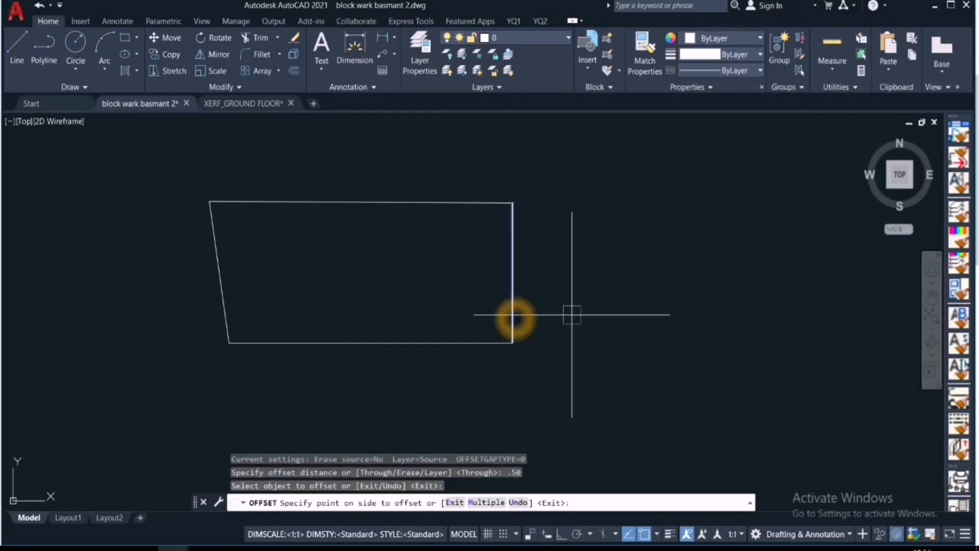
pyautogui.click(595, 316)
# Examine the gap between the outline's right side and its offset copy at different magnifications.
pyautogui.scroll(5, 509, 276)
pyautogui.scroll(2, 533, 320)
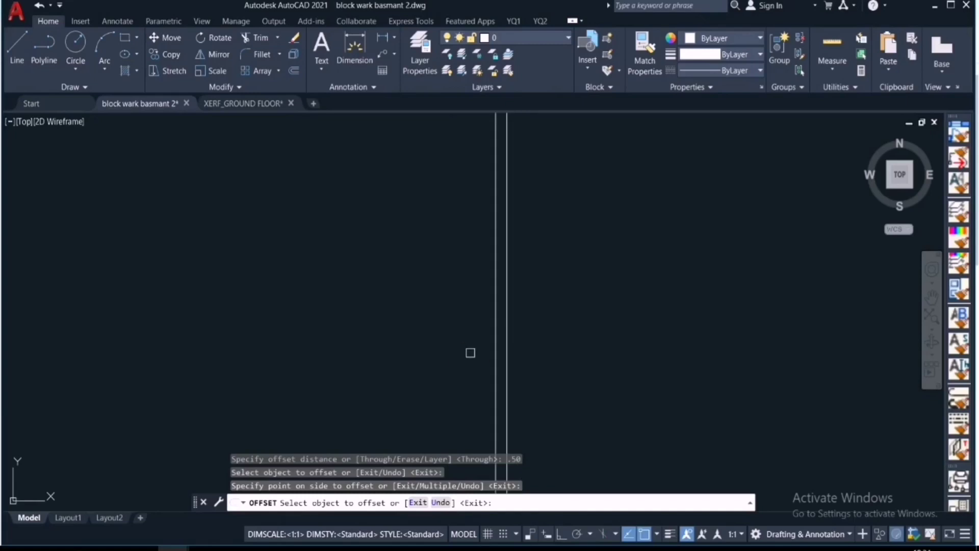
pyautogui.scroll(-10, 501, 340)
pyautogui.scroll(7, 493, 301)
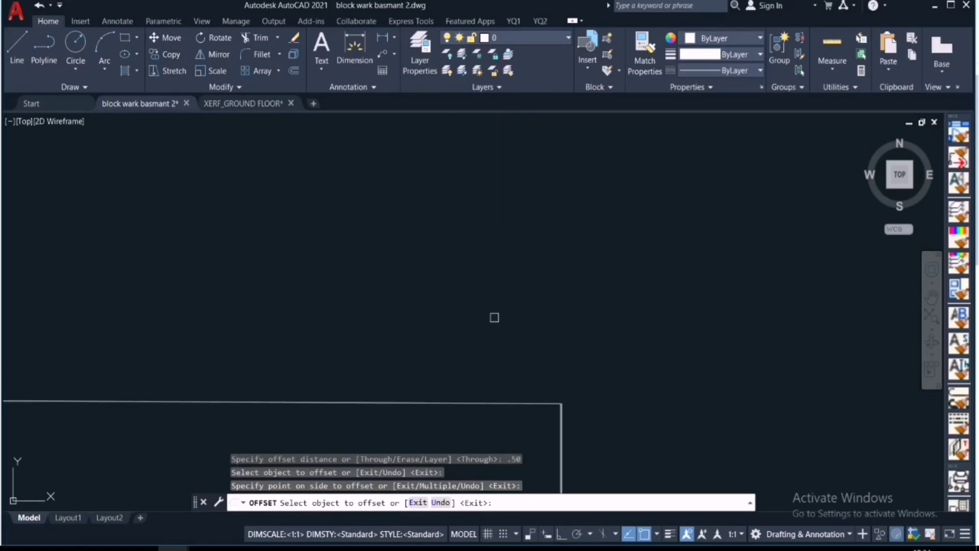
pyautogui.scroll(2, 575, 438)
pyautogui.scroll(-8, 537, 379)
pyautogui.scroll(6, 531, 402)
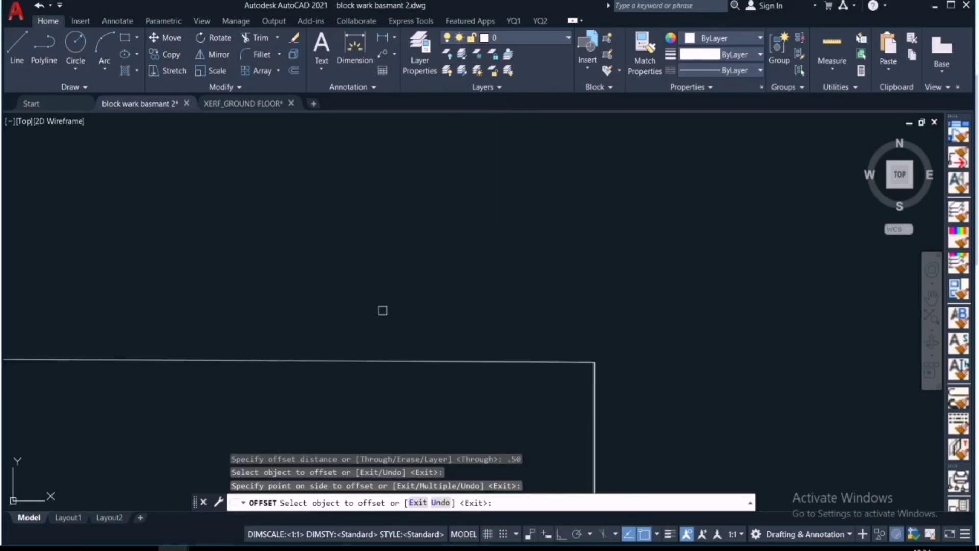
# Draw a larger four-sided polyline up and to the right of the first outline, ending near its start point.
pyautogui.click(45, 46)
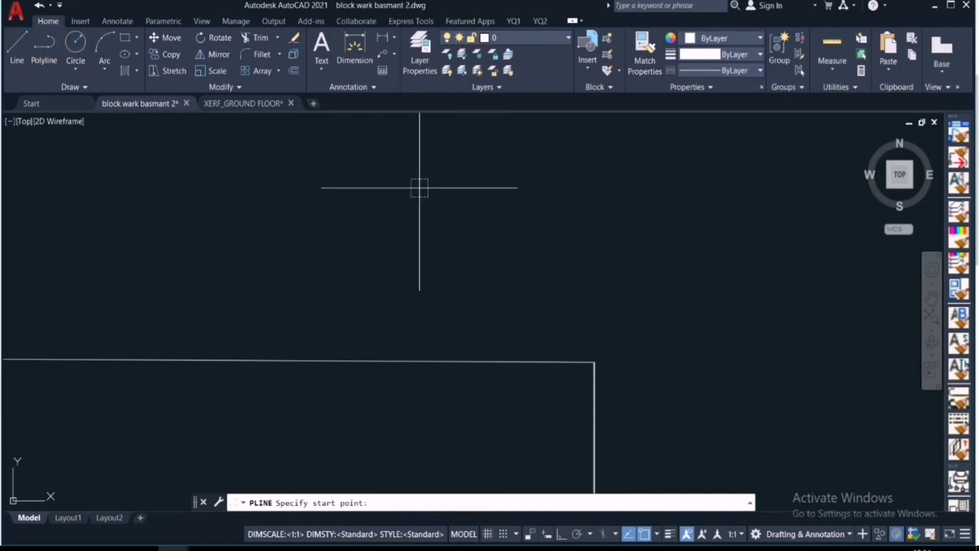
pyautogui.scroll(-6, 341, 286)
pyautogui.click(444, 169)
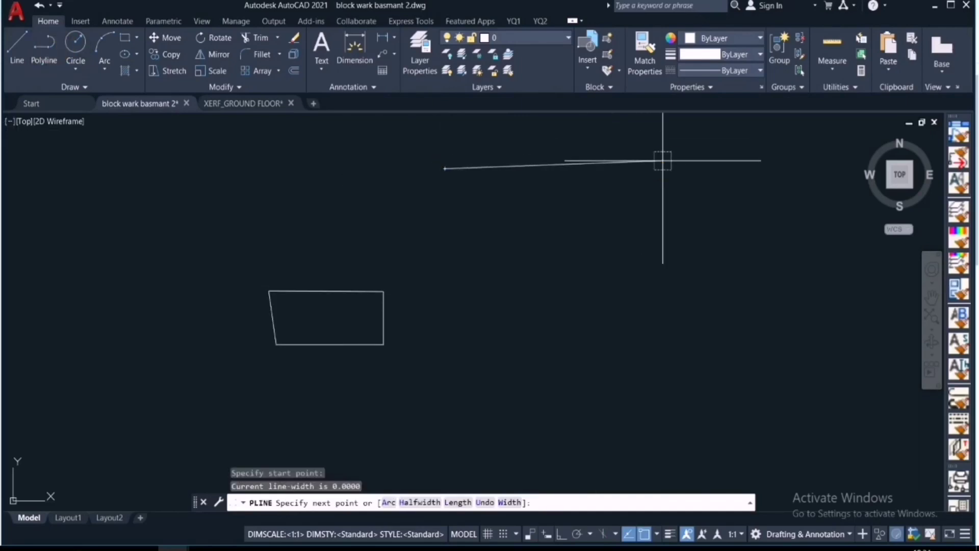
pyautogui.click(662, 161)
pyautogui.click(662, 301)
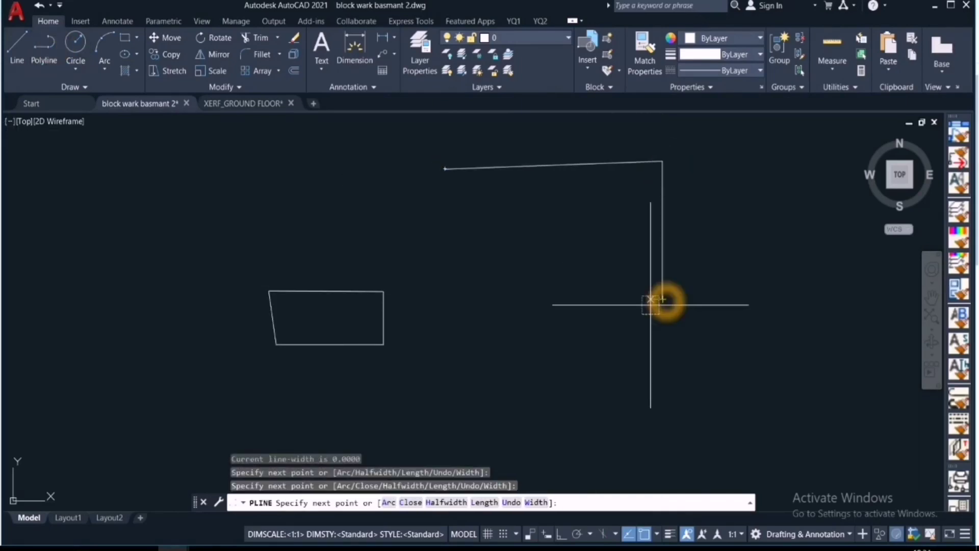
pyautogui.click(447, 299)
pyautogui.click(443, 168)
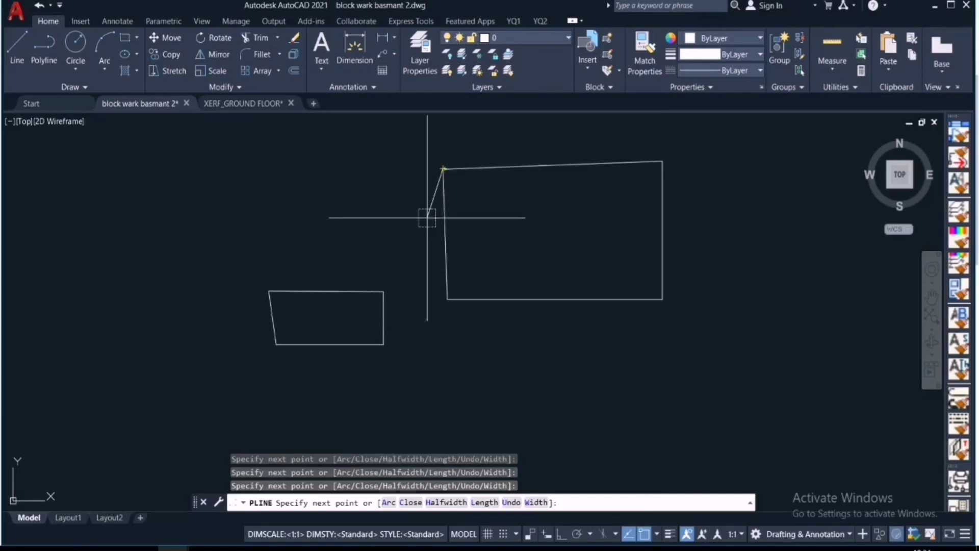
pyautogui.press('Escape')
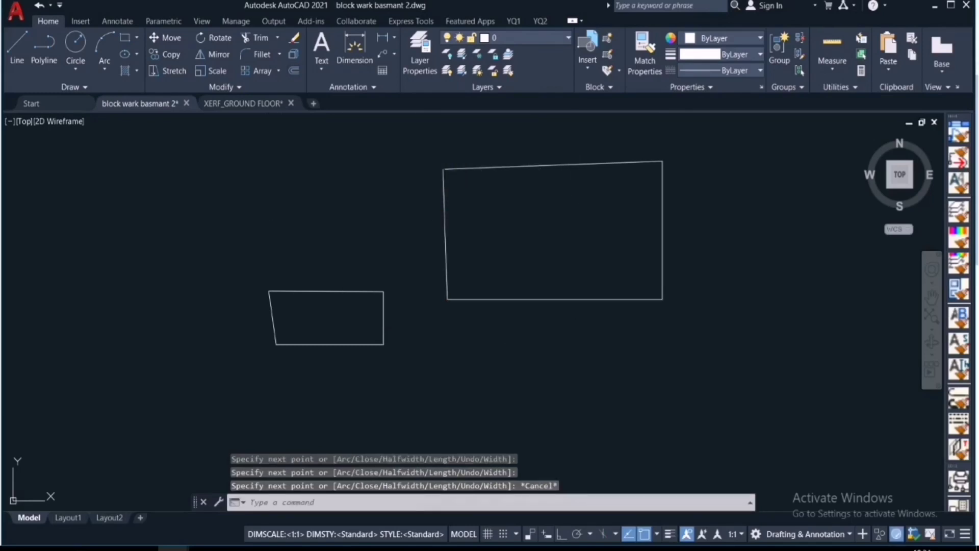
# Offset the larger four-sided polyline outward by a distance of 0.5000 and check the gap along its edges.
pyautogui.click(133, 39)
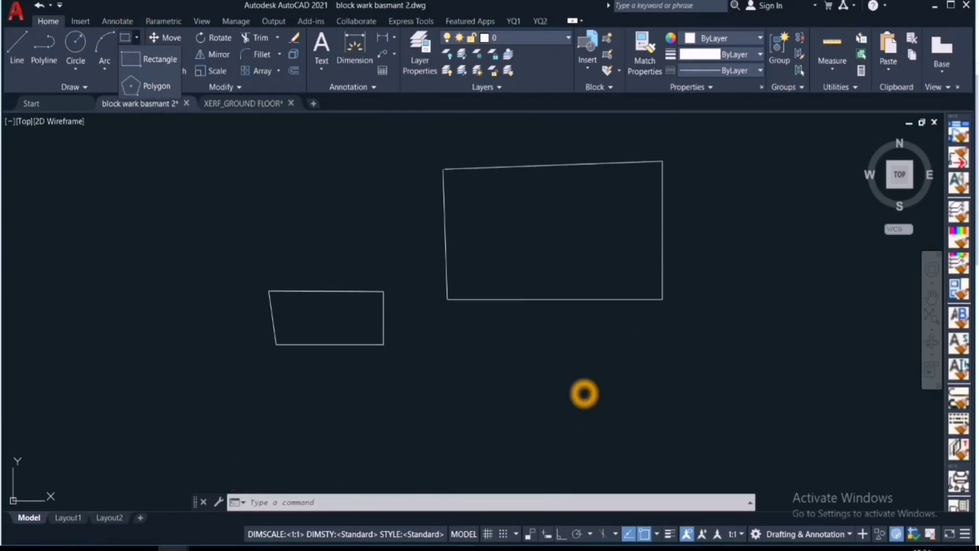
pyautogui.click(584, 393)
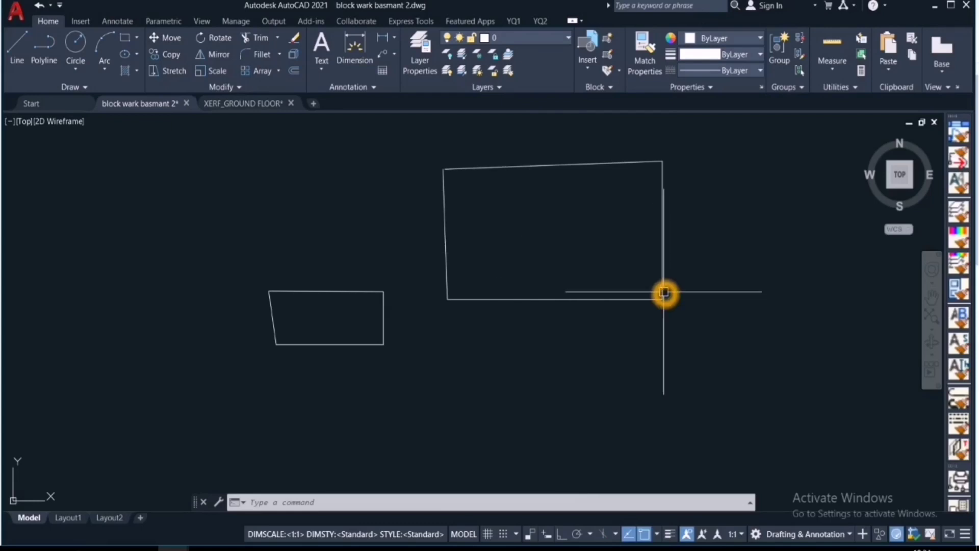
pyautogui.write('o')
pyautogui.press('Return')
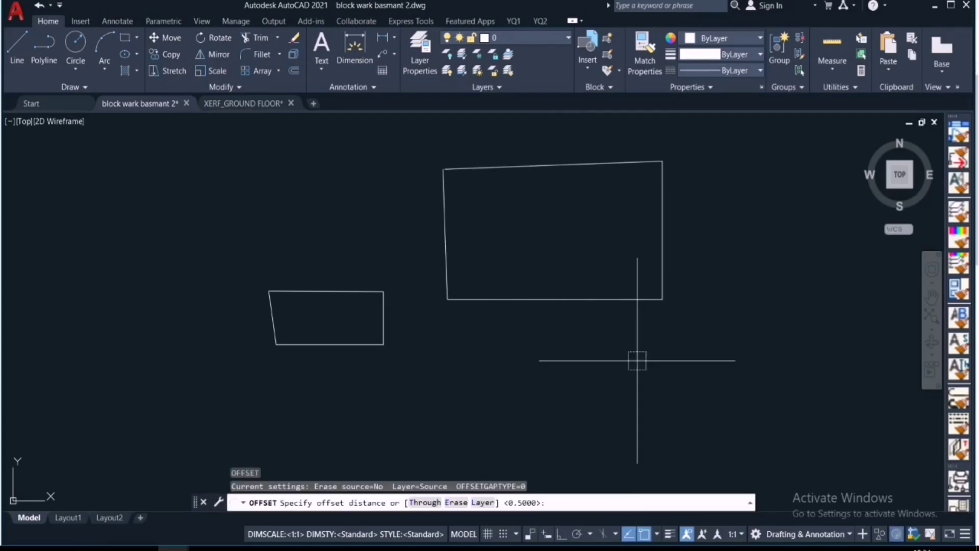
pyautogui.rightClick(649, 369)
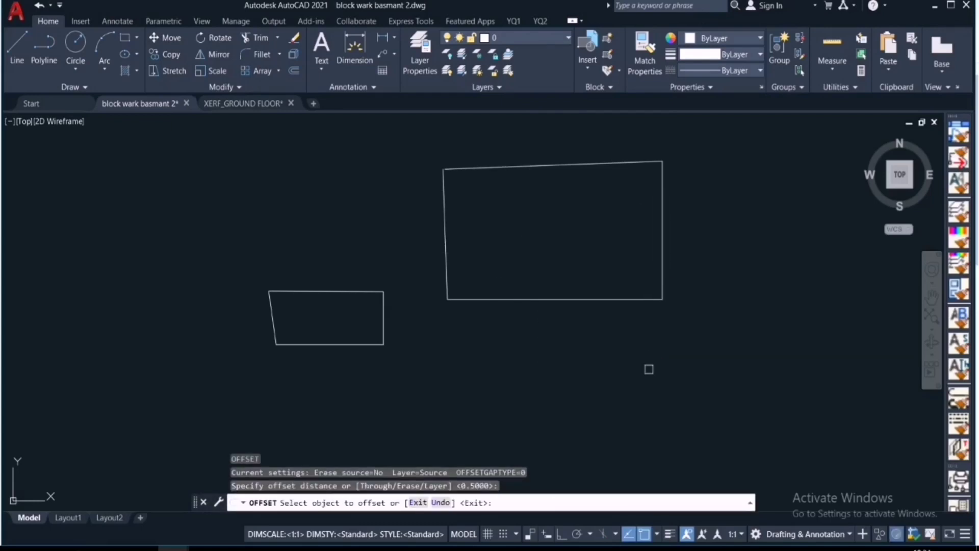
pyautogui.click(658, 274)
pyautogui.click(721, 277)
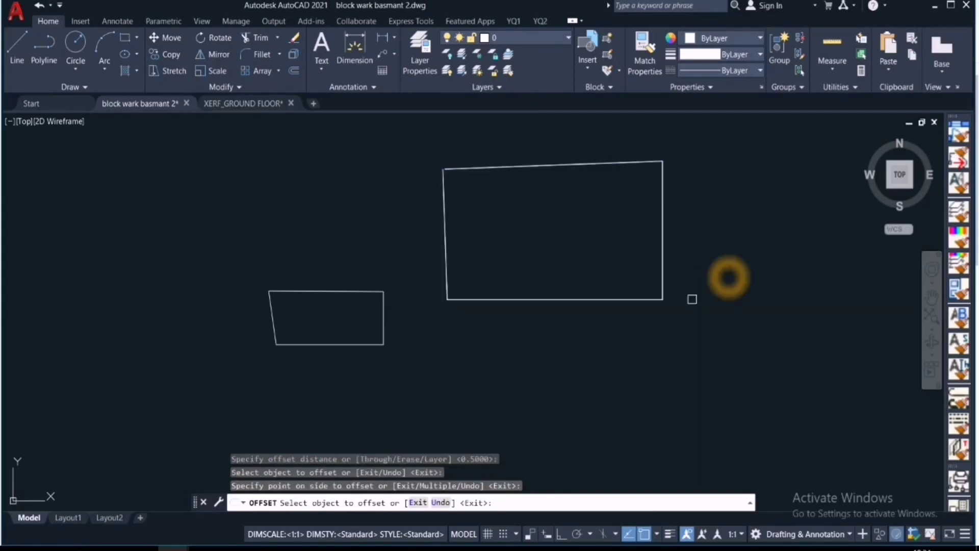
pyautogui.scroll(8, 663, 245)
pyautogui.scroll(9, 676, 316)
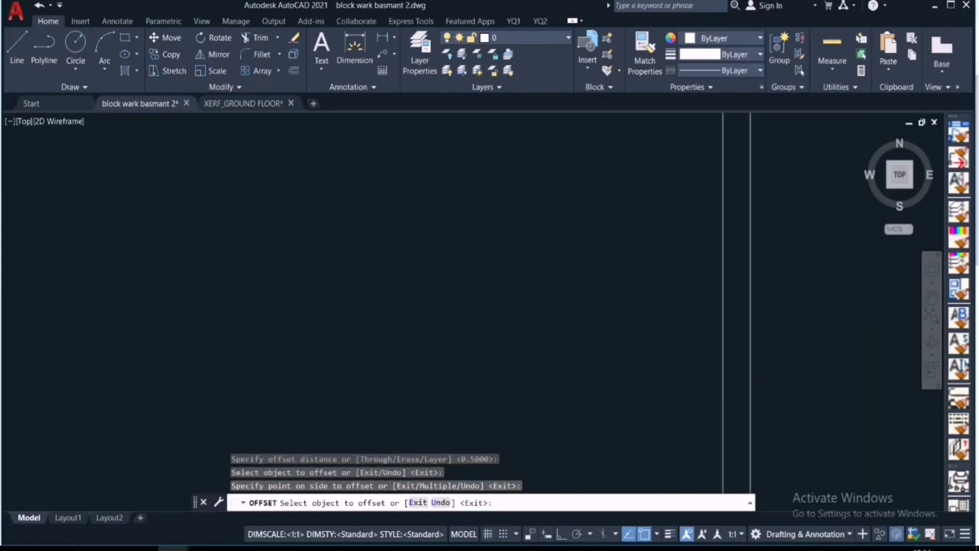
pyautogui.scroll(-6, 727, 430)
pyautogui.scroll(8, 677, 262)
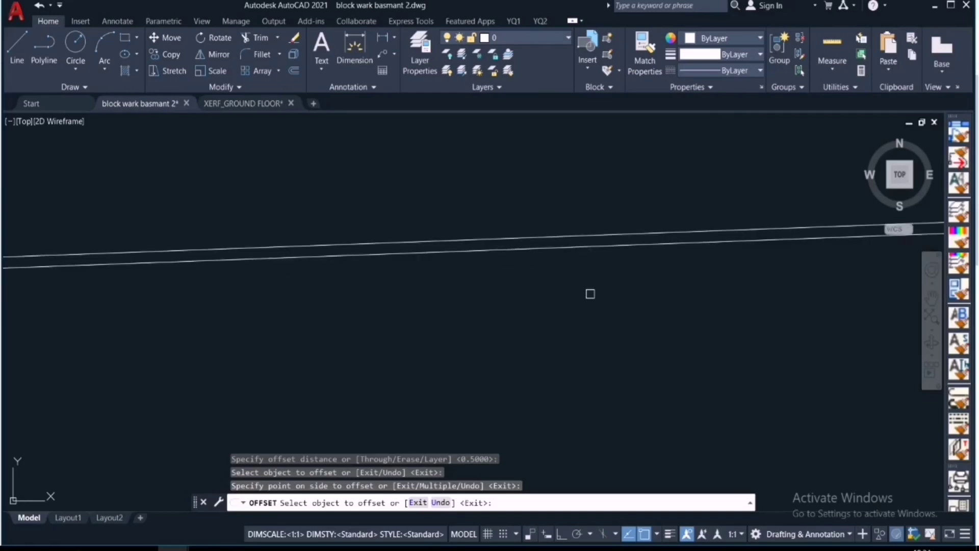
pyautogui.scroll(-8, 461, 255)
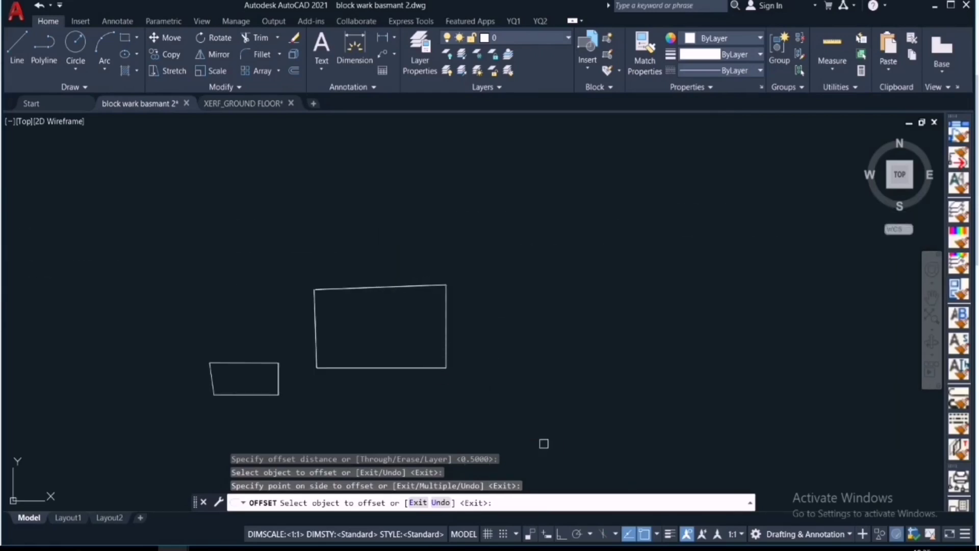
# Try to restart Offset with a distance of 2.
pyautogui.press('Return')
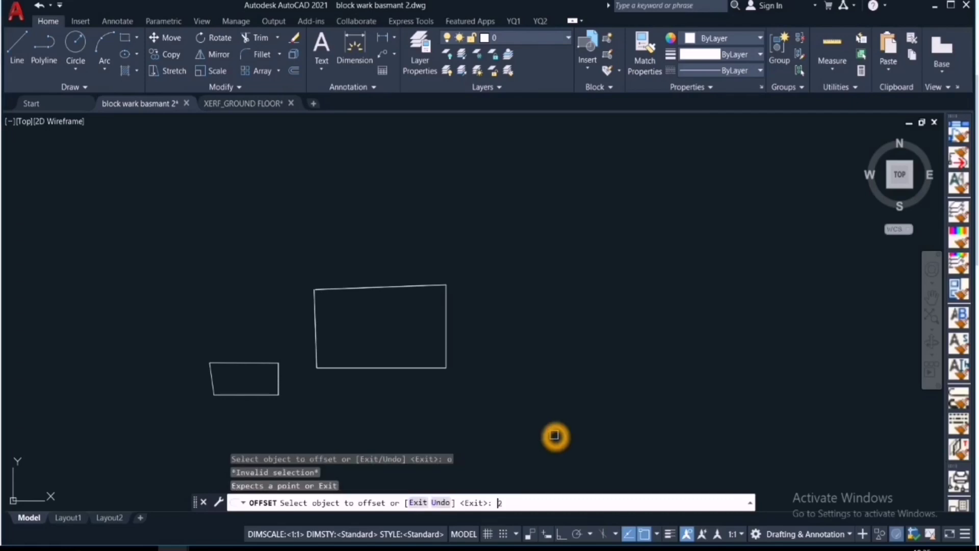
pyautogui.write('2')
pyautogui.press('Return')
# Offset the outer copy of the larger polyline outward once more at the same distance.
pyautogui.scroll(6, 459, 306)
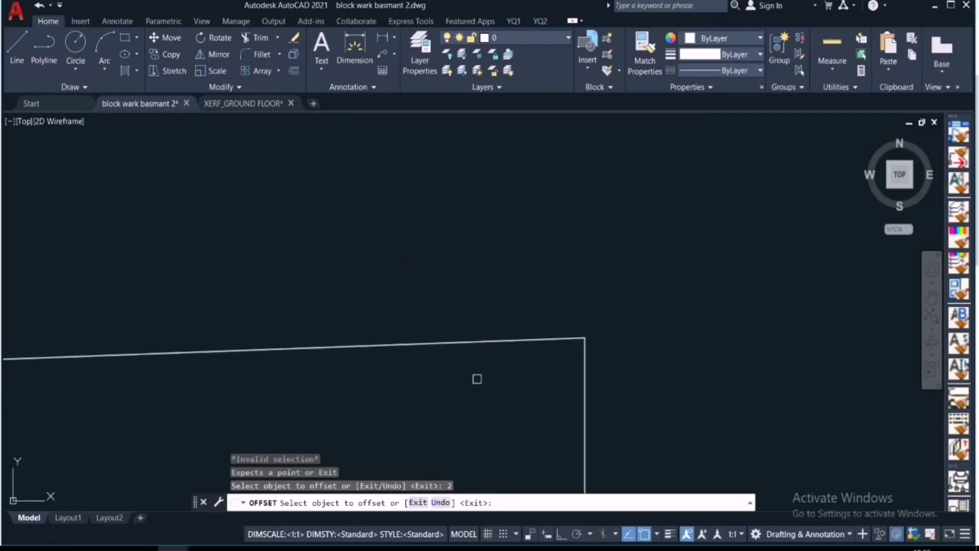
pyautogui.scroll(3, 488, 298)
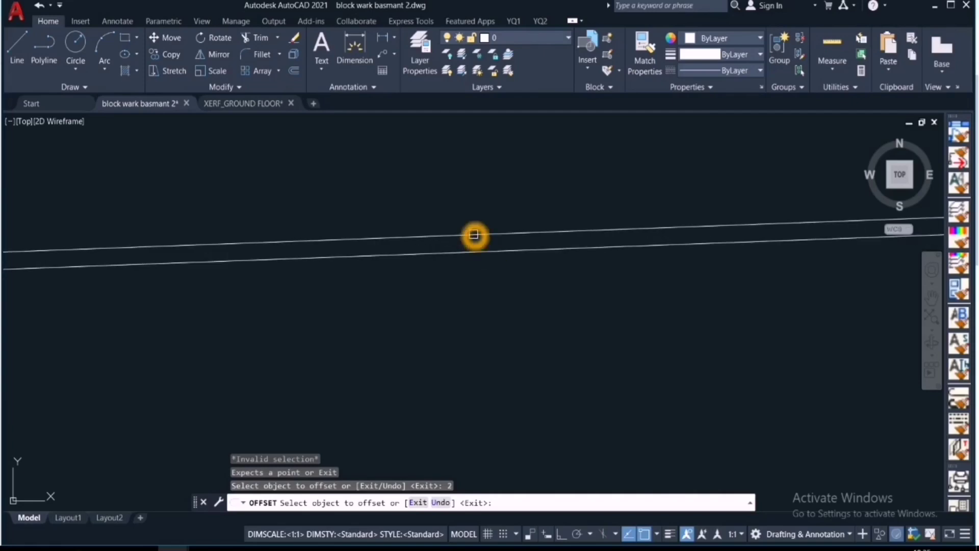
pyautogui.click(474, 236)
pyautogui.click(465, 168)
pyautogui.scroll(-6, 455, 357)
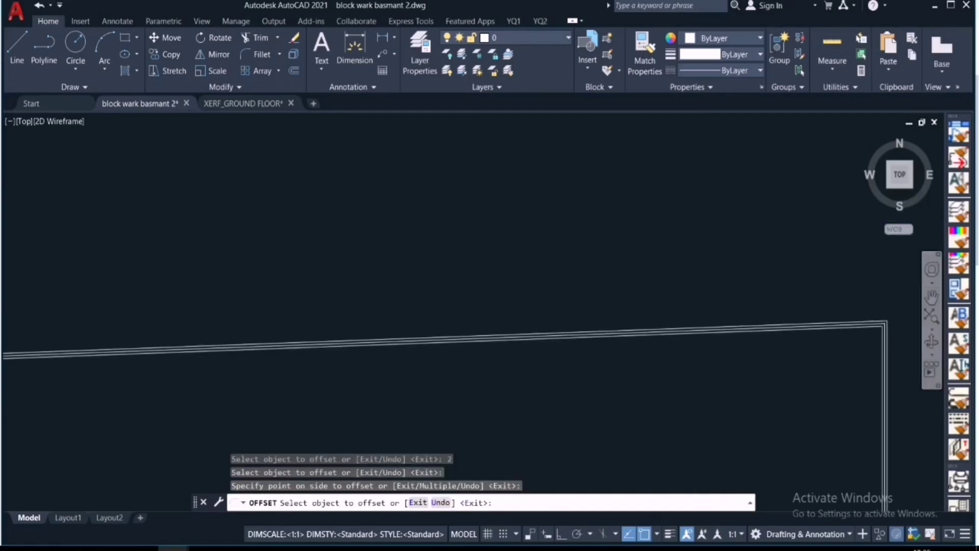
pyautogui.scroll(7, 898, 342)
pyautogui.scroll(-8, 726, 236)
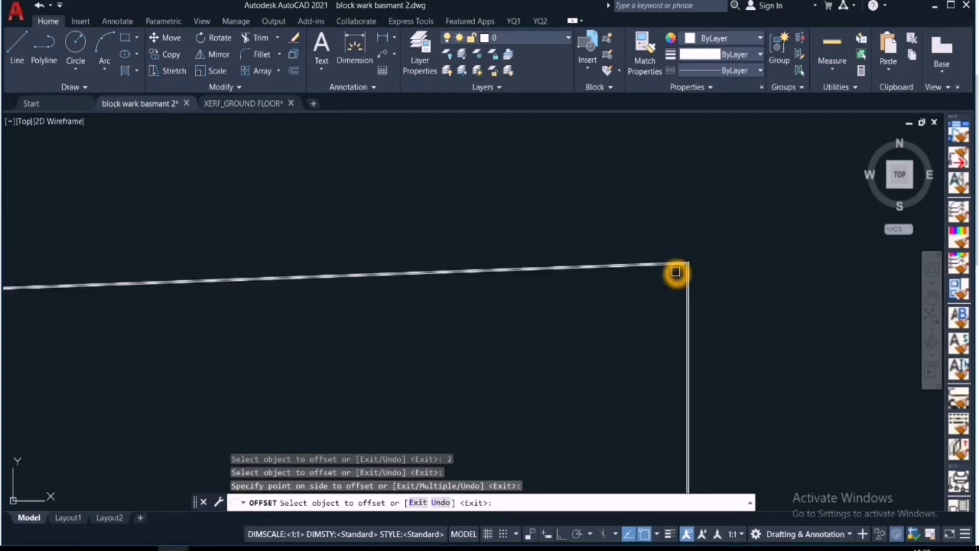
pyautogui.scroll(-5, 637, 349)
pyautogui.scroll(-4, 576, 349)
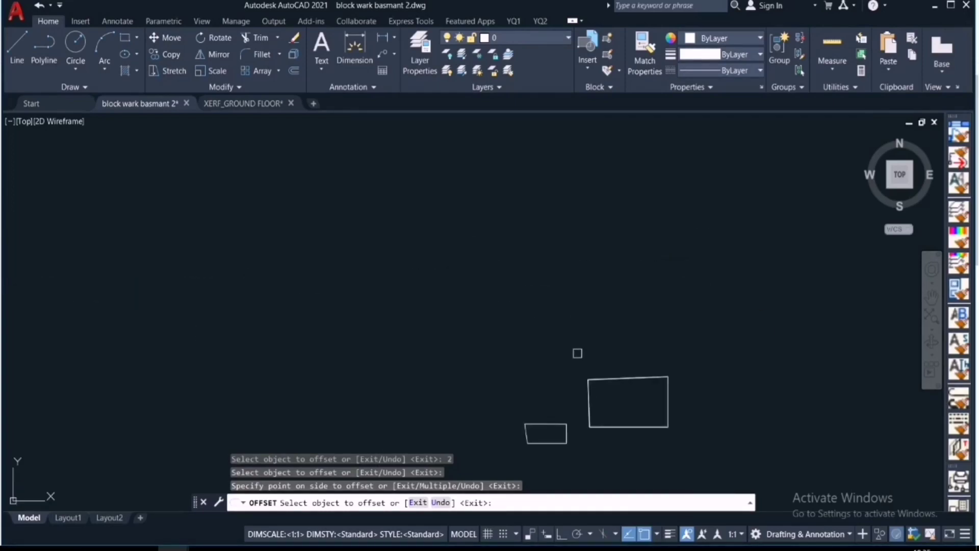
# Offset the smaller outline's top line upward at the same distance, check the corners, and end the Offset command.
pyautogui.scroll(6, 584, 412)
pyautogui.scroll(-6, 526, 316)
pyautogui.scroll(3, 497, 357)
pyautogui.scroll(8, 492, 361)
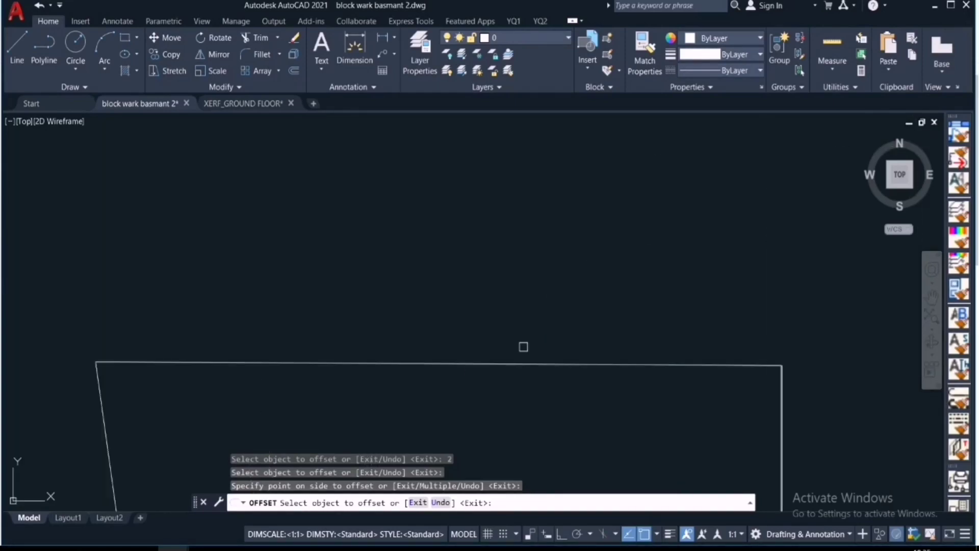
pyautogui.click(508, 366)
pyautogui.click(507, 268)
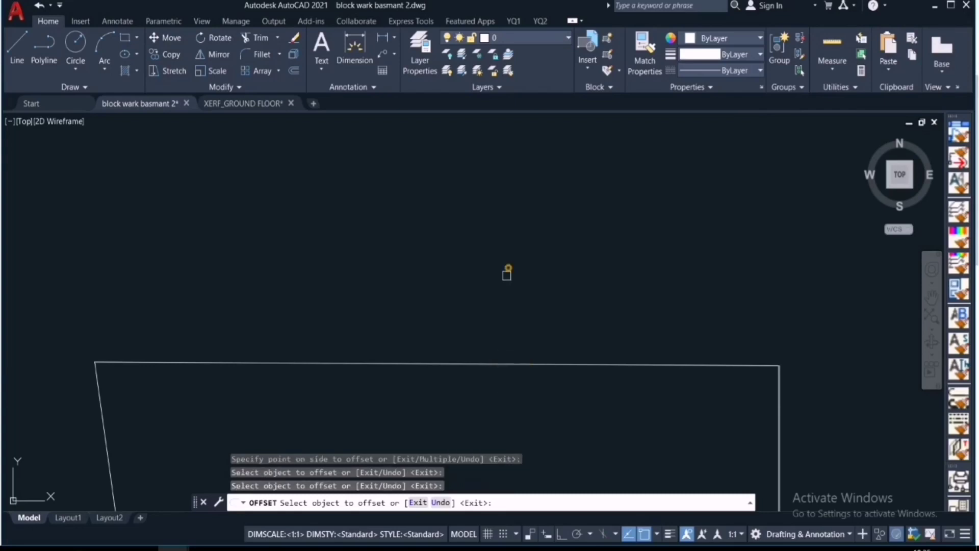
pyautogui.scroll(3, 495, 372)
pyautogui.click(482, 327)
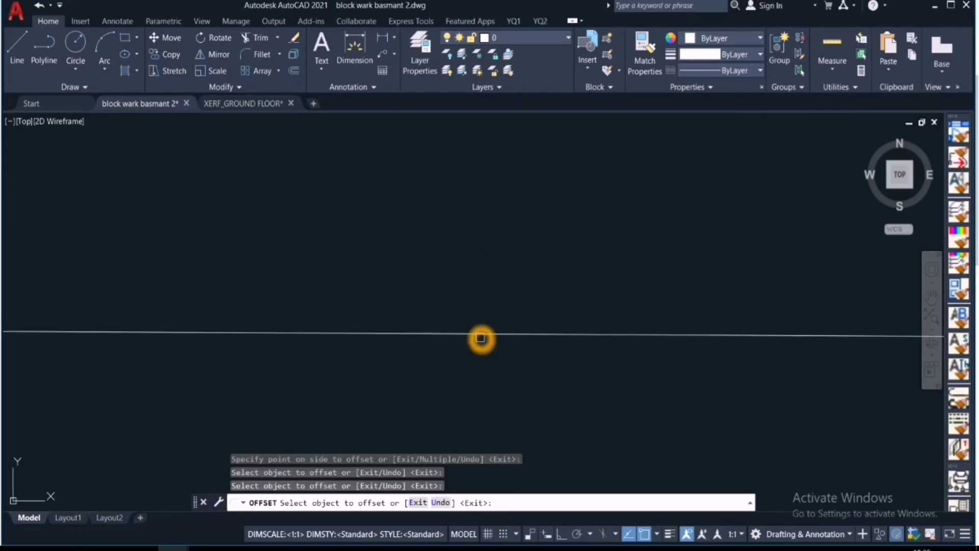
pyautogui.click(516, 216)
pyautogui.scroll(-5, 306, 280)
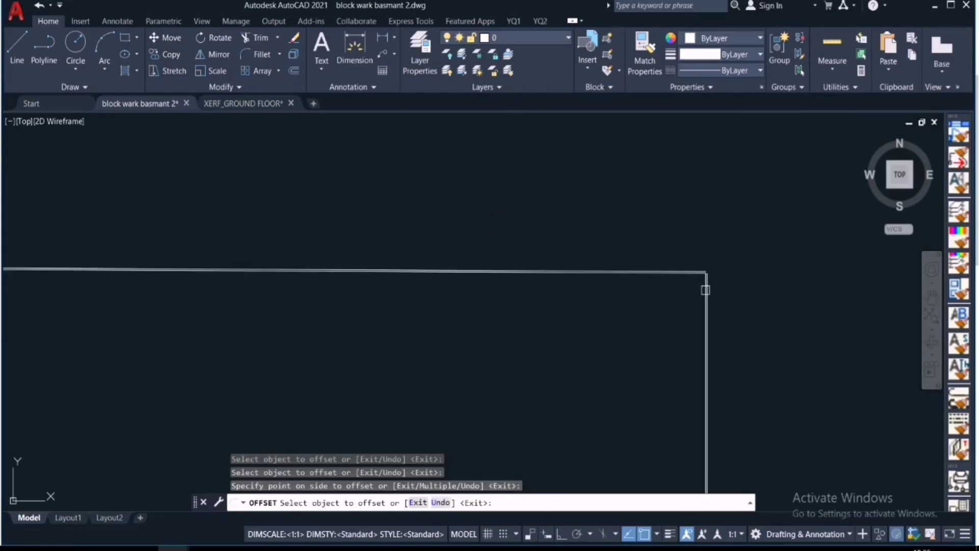
pyautogui.scroll(4, 705, 290)
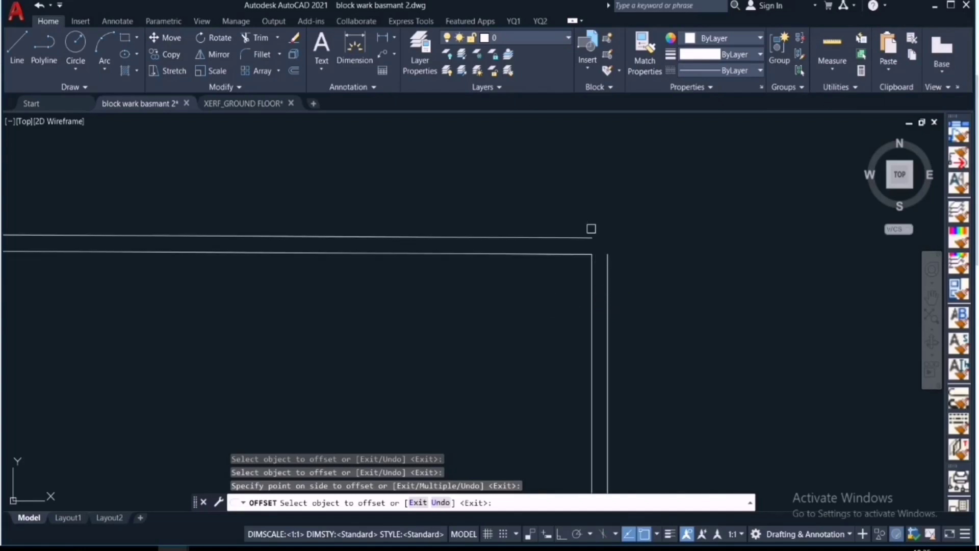
pyautogui.scroll(-4, 582, 273)
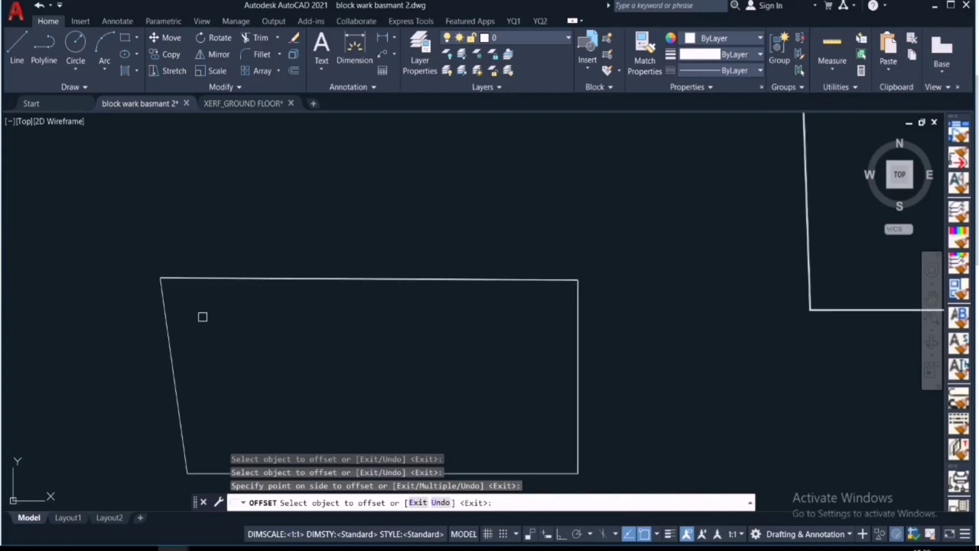
pyautogui.scroll(5, 203, 317)
pyautogui.scroll(-12, 332, 372)
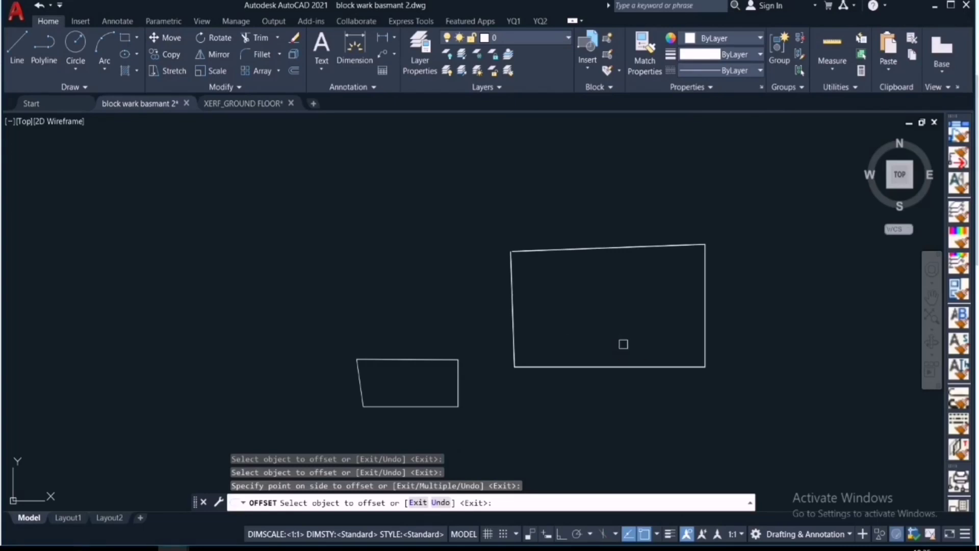
pyautogui.press('Escape')
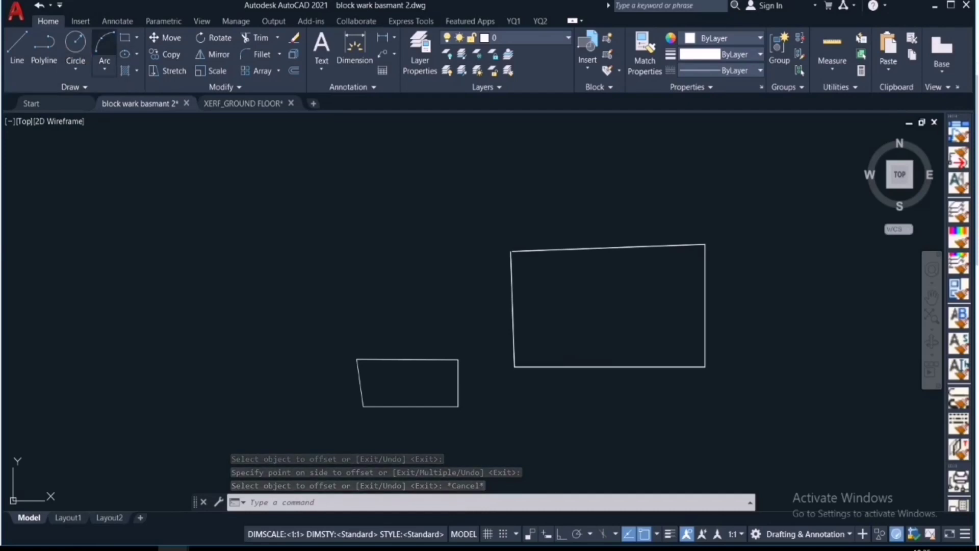
# Draw a circle by center and radius in the empty area right of the larger outline and select it.
pyautogui.click(75, 43)
pyautogui.scroll(-2, 228, 260)
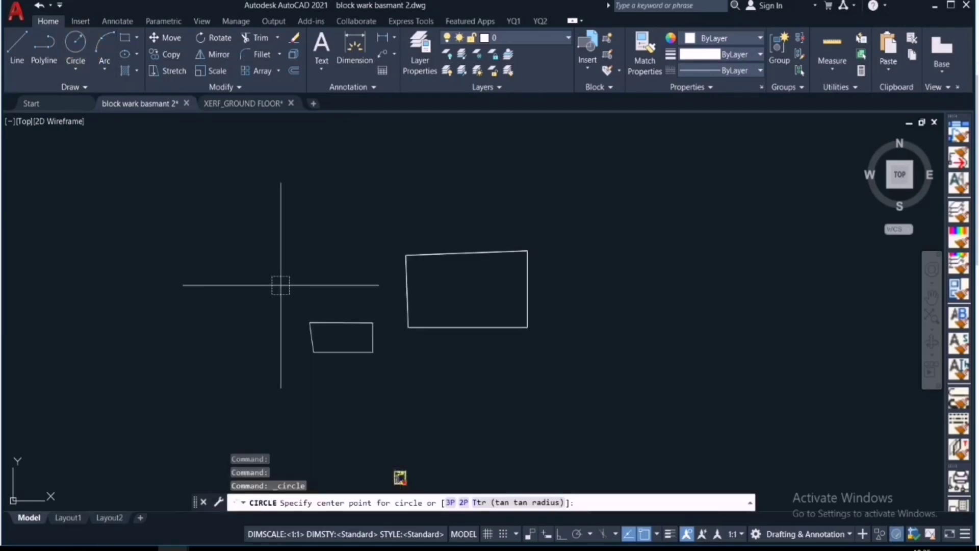
pyautogui.scroll(-5, 280, 284)
pyautogui.scroll(4, 466, 225)
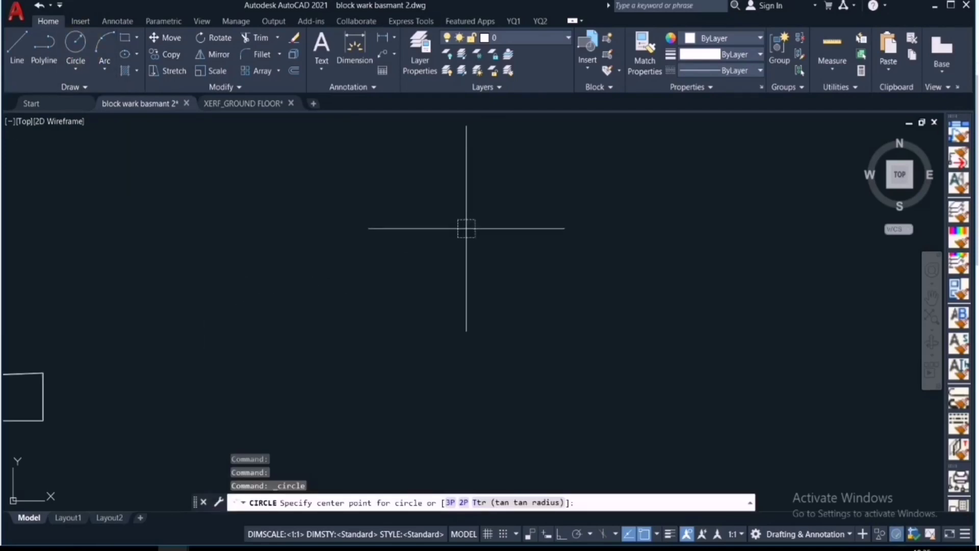
pyautogui.click(406, 262)
pyautogui.click(499, 346)
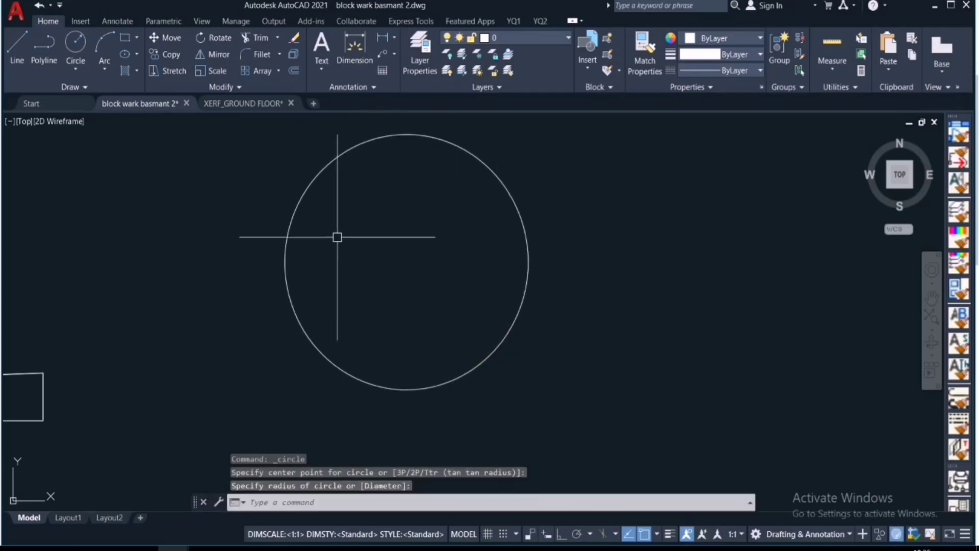
pyautogui.click(284, 242)
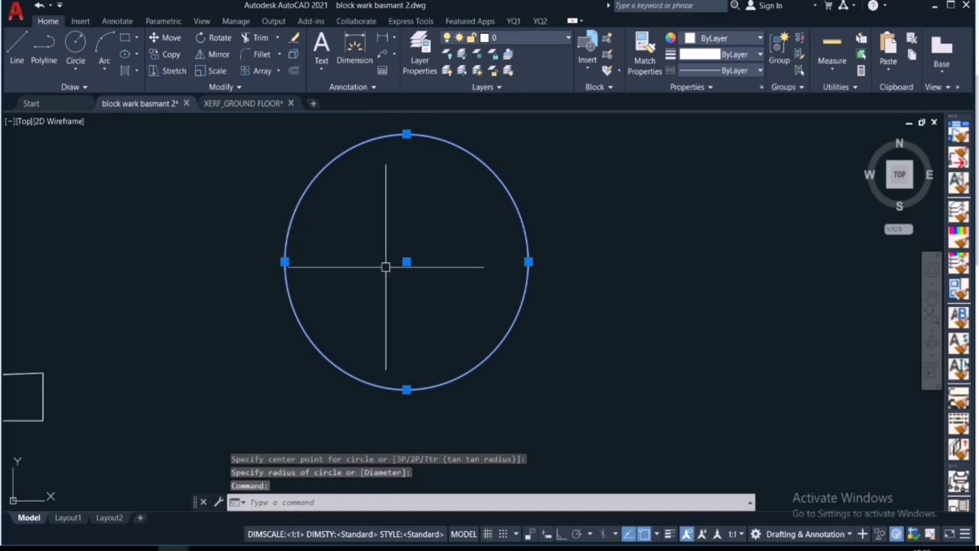
pyautogui.click(296, 262)
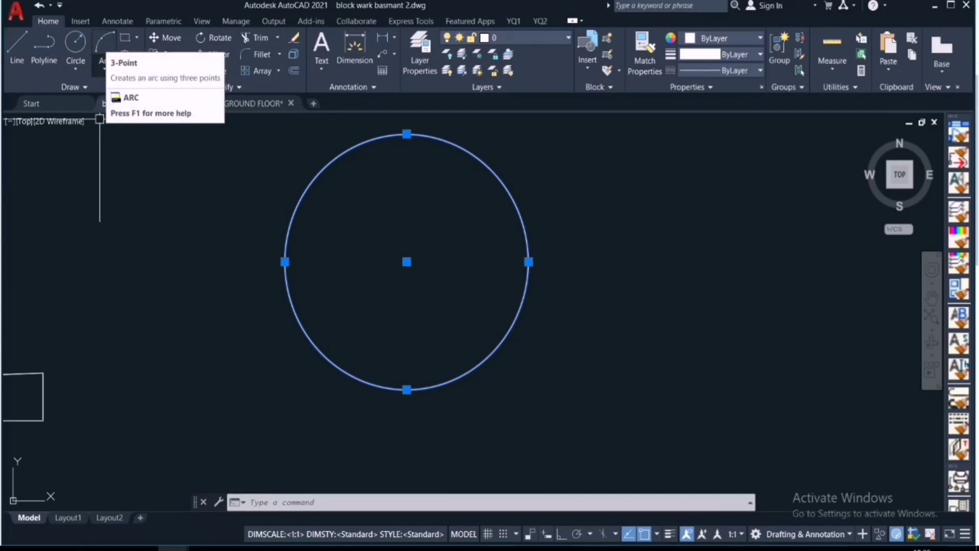
# Draw a roughly semicircular, upward-bulging three-point arc to the right of the circle.
pyautogui.click(102, 67)
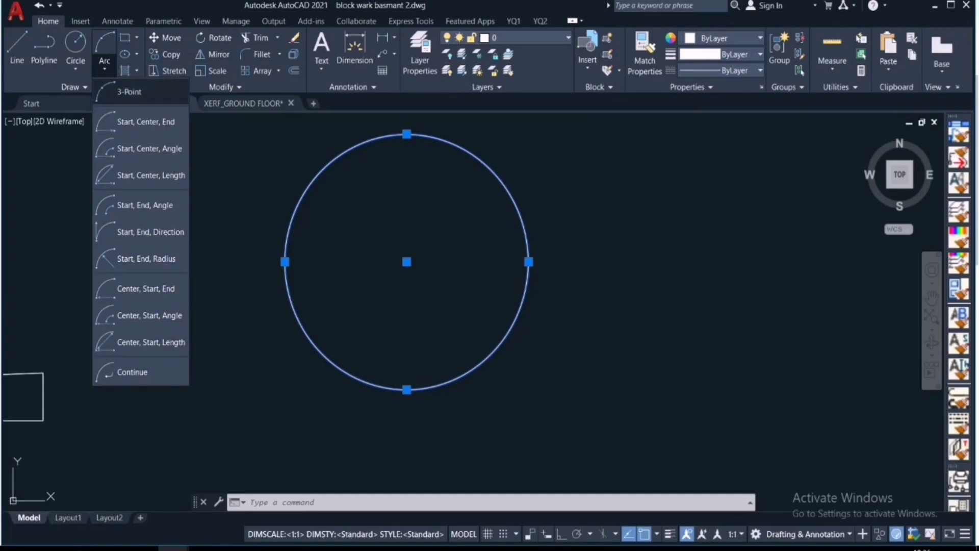
pyautogui.click(235, 176)
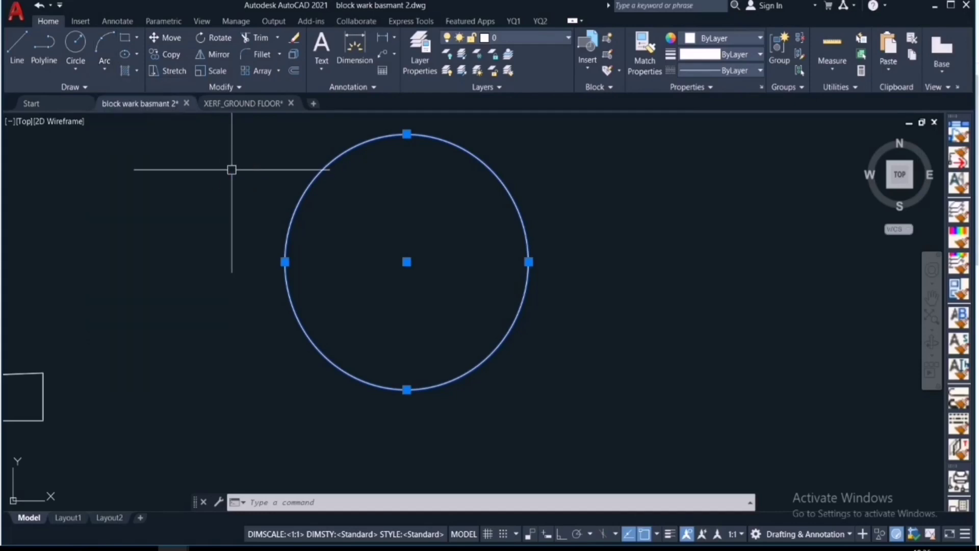
pyautogui.click(105, 46)
pyautogui.scroll(-2, 95, 237)
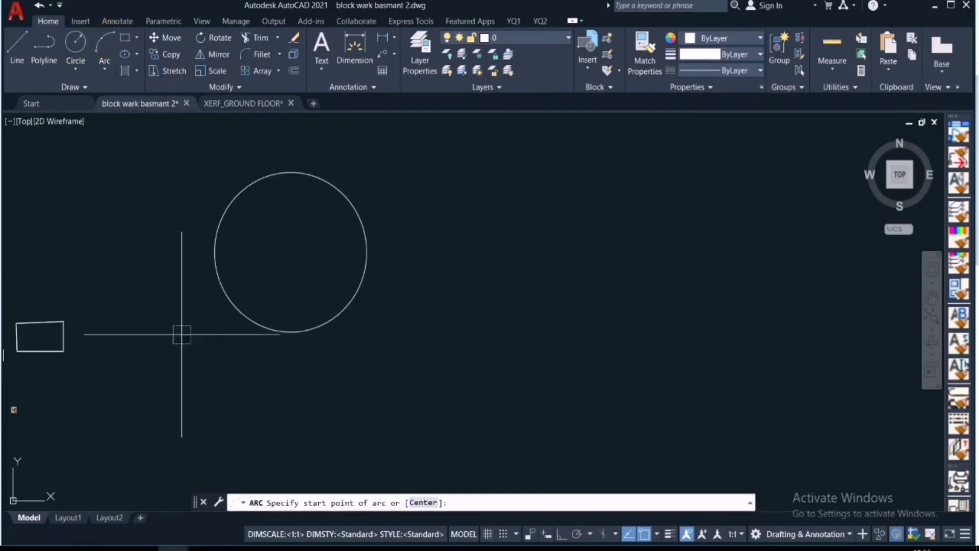
pyautogui.scroll(-4, 311, 267)
pyautogui.click(255, 270)
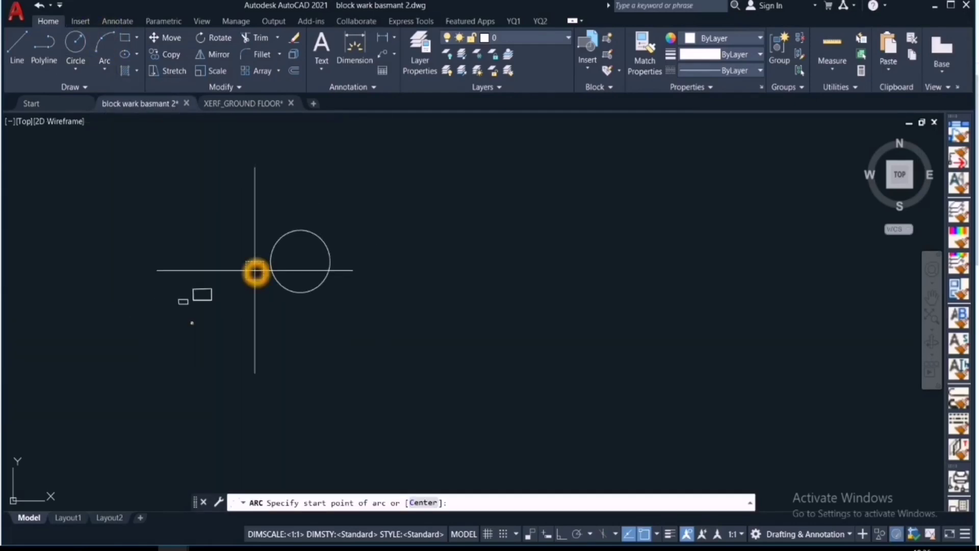
pyautogui.click(484, 242)
pyautogui.click(550, 178)
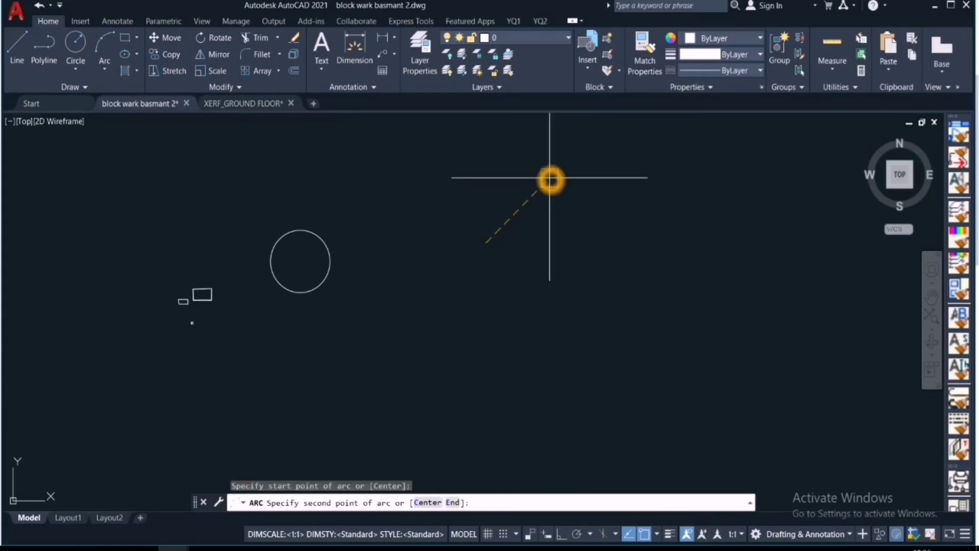
pyautogui.click(625, 246)
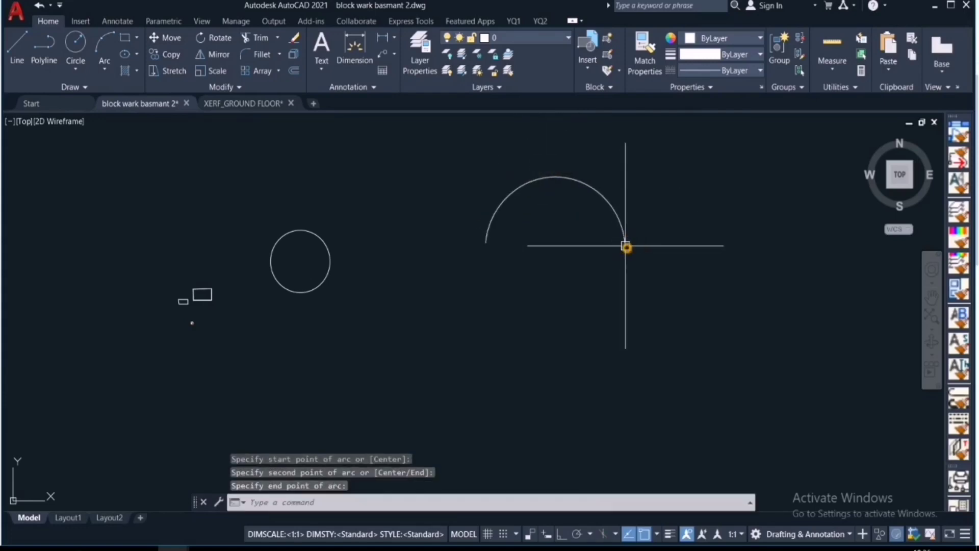
pyautogui.scroll(4, 583, 179)
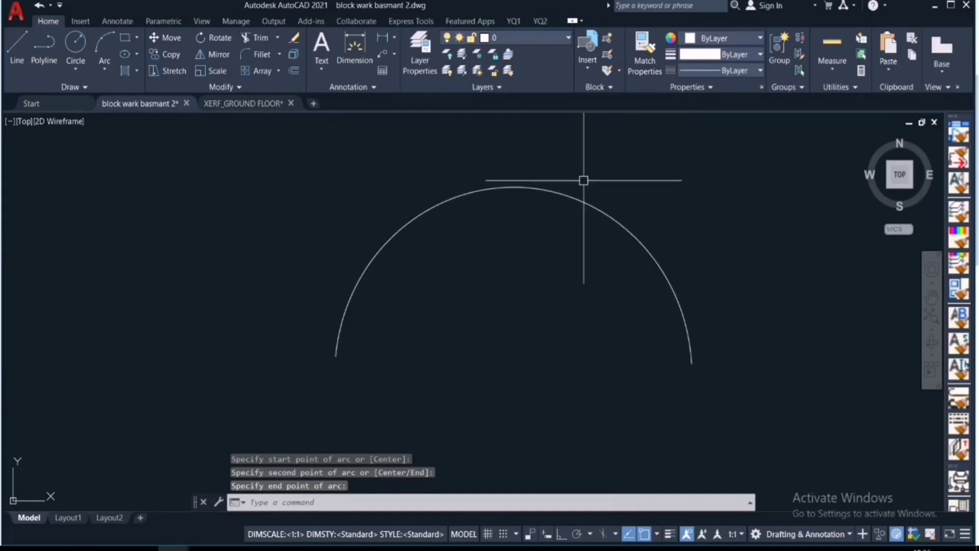
pyautogui.scroll(-2, 537, 229)
pyautogui.click(410, 311)
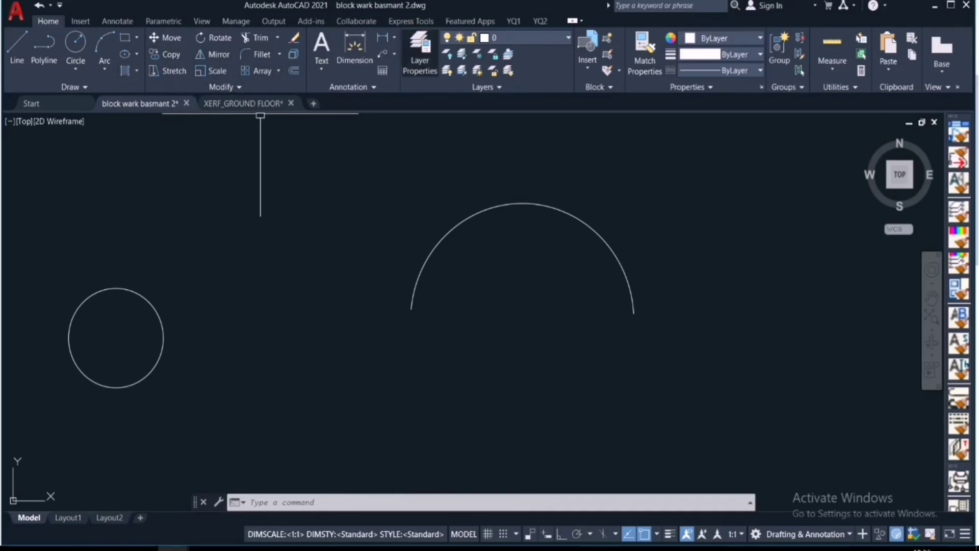
# Add an angular dimension to the large arc, placing its dimension line on the arc itself.
pyautogui.click(394, 38)
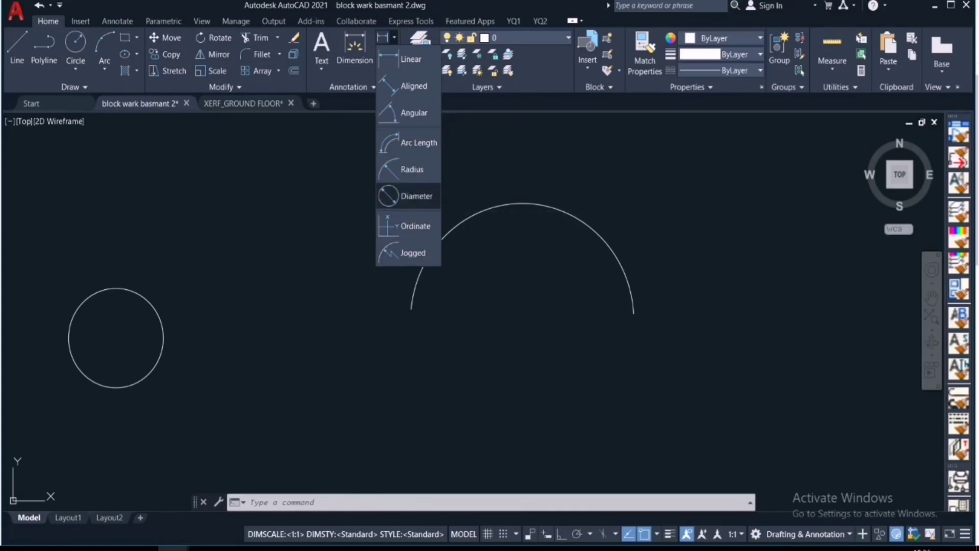
pyautogui.click(410, 170)
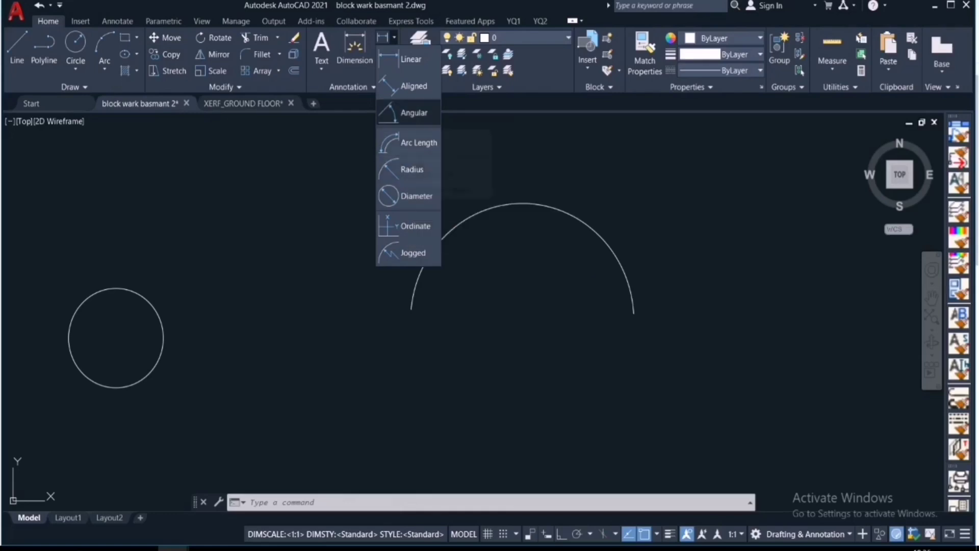
pyautogui.click(413, 112)
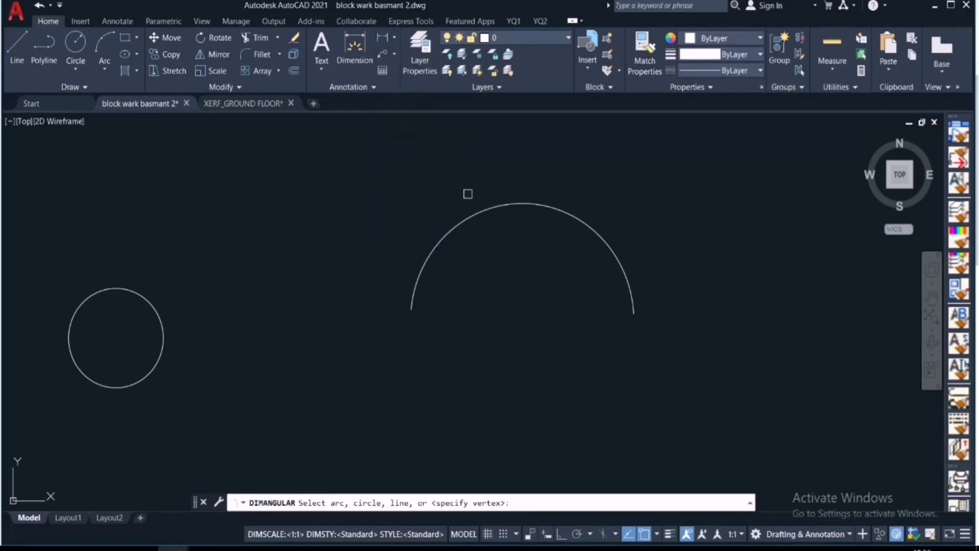
pyautogui.click(412, 308)
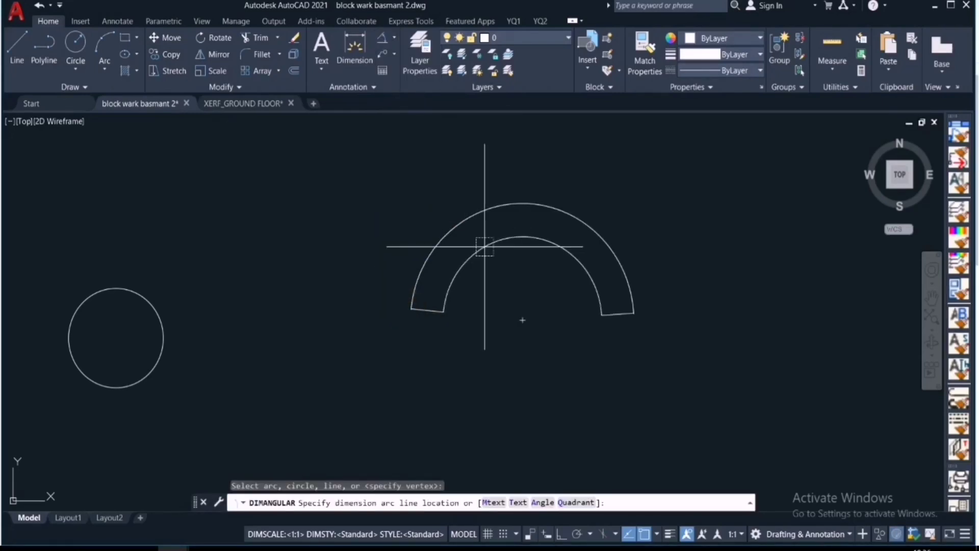
pyautogui.click(509, 204)
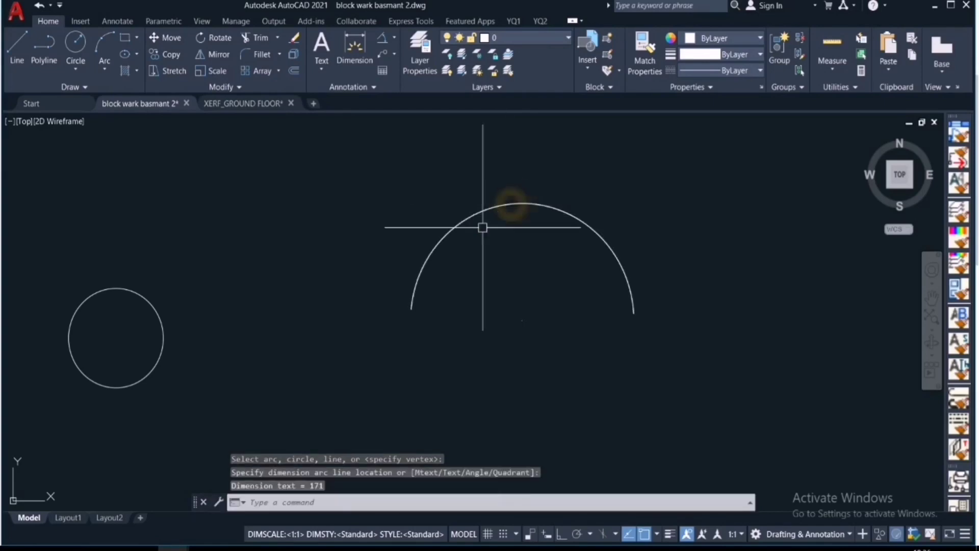
# Stretch the angular dimension's line location from the top of the arc down to the arc's center point.
pyautogui.click(411, 309)
pyautogui.click(524, 203)
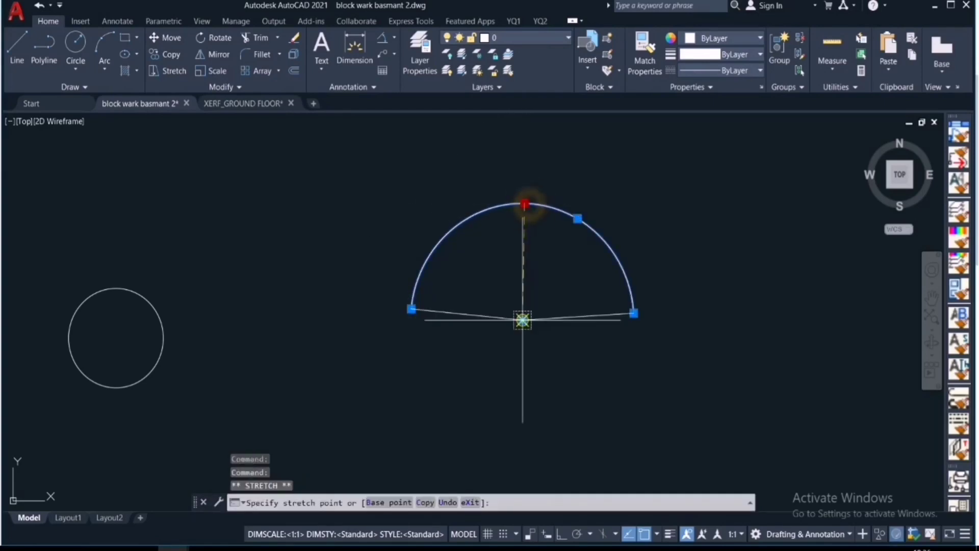
pyautogui.click(523, 320)
pyautogui.scroll(5, 515, 327)
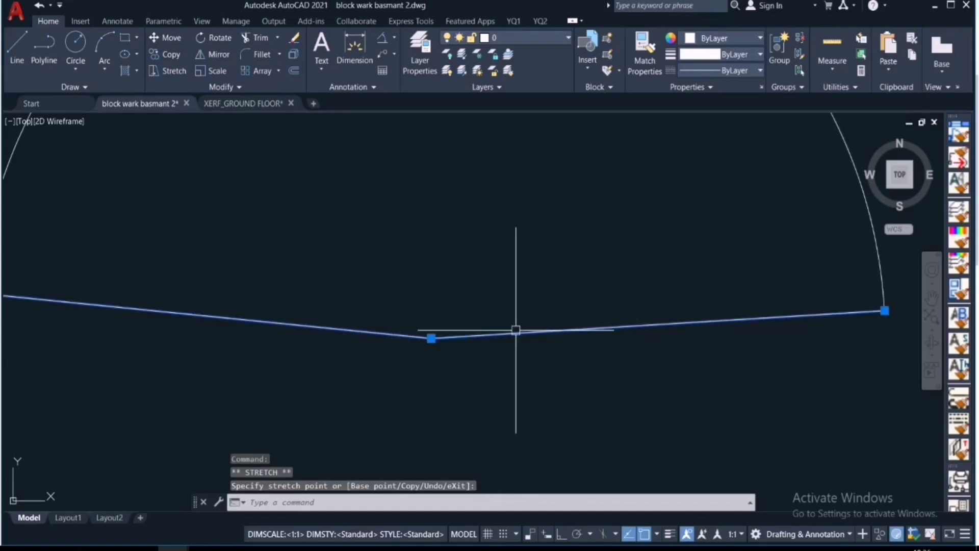
pyautogui.scroll(-6, 459, 371)
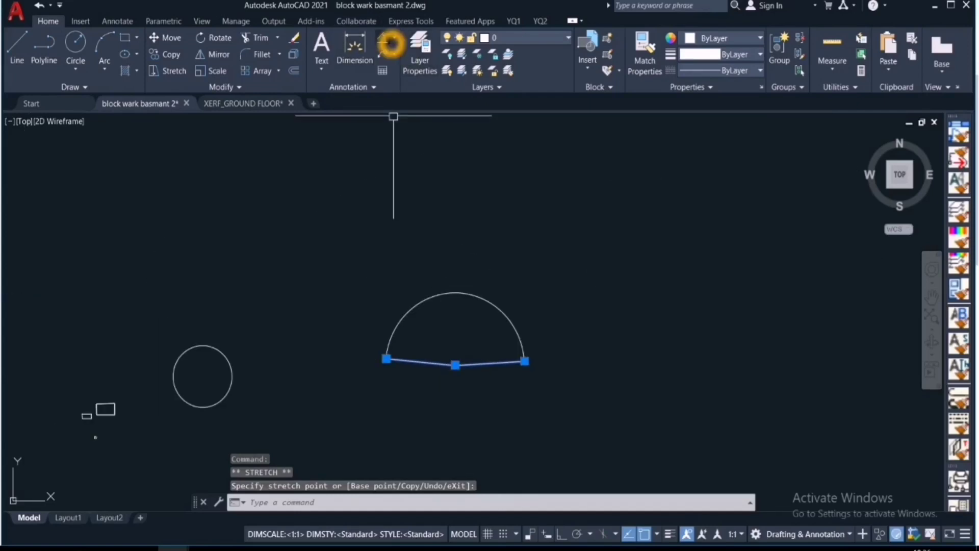
pyautogui.click(393, 41)
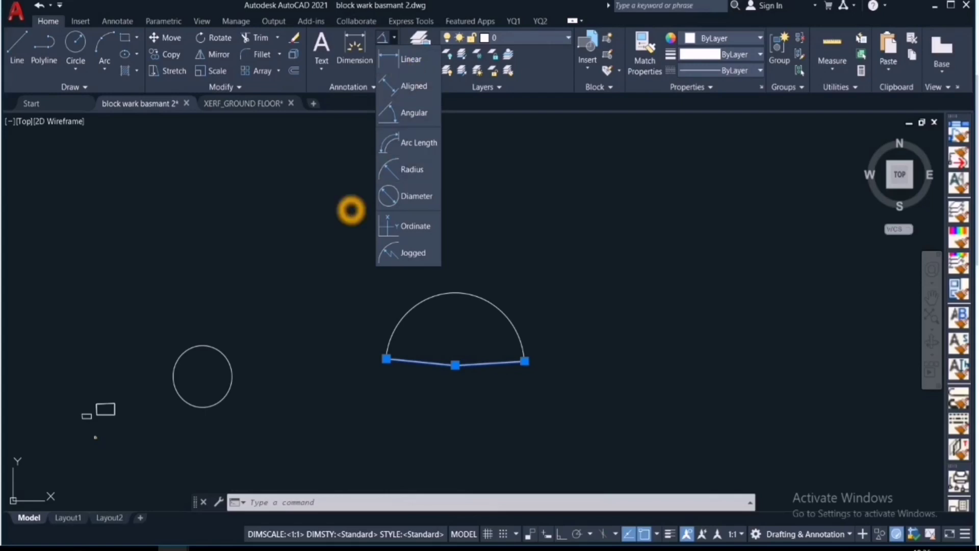
pyautogui.click(351, 211)
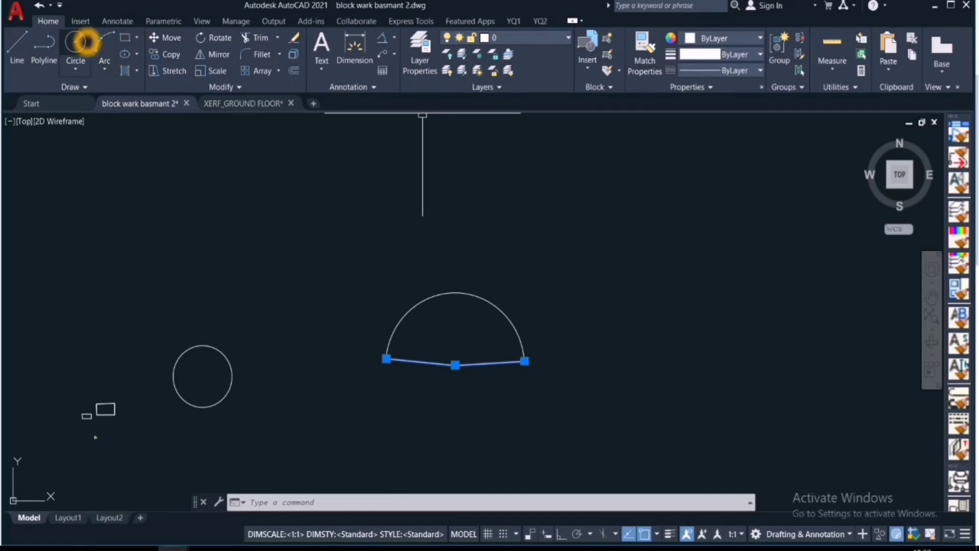
pyautogui.click(136, 54)
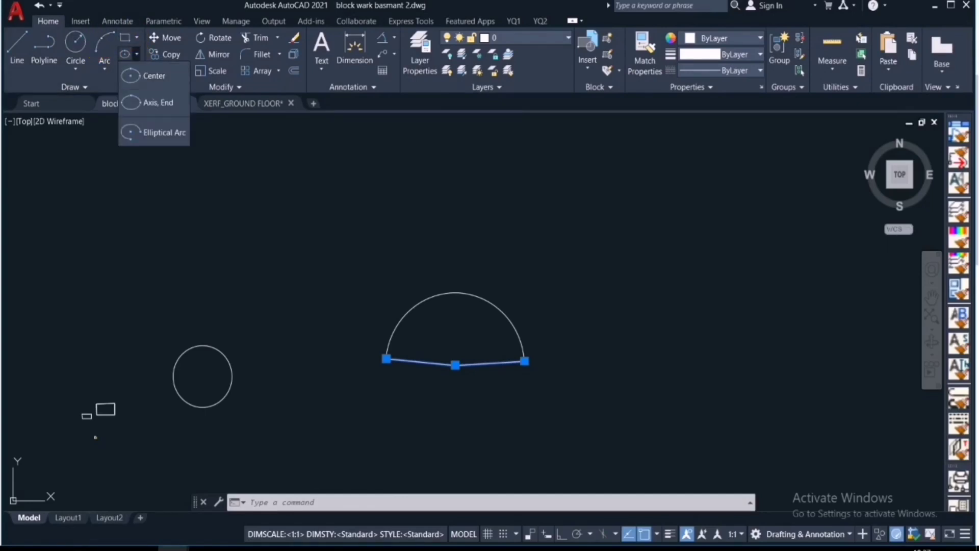
pyautogui.click(146, 123)
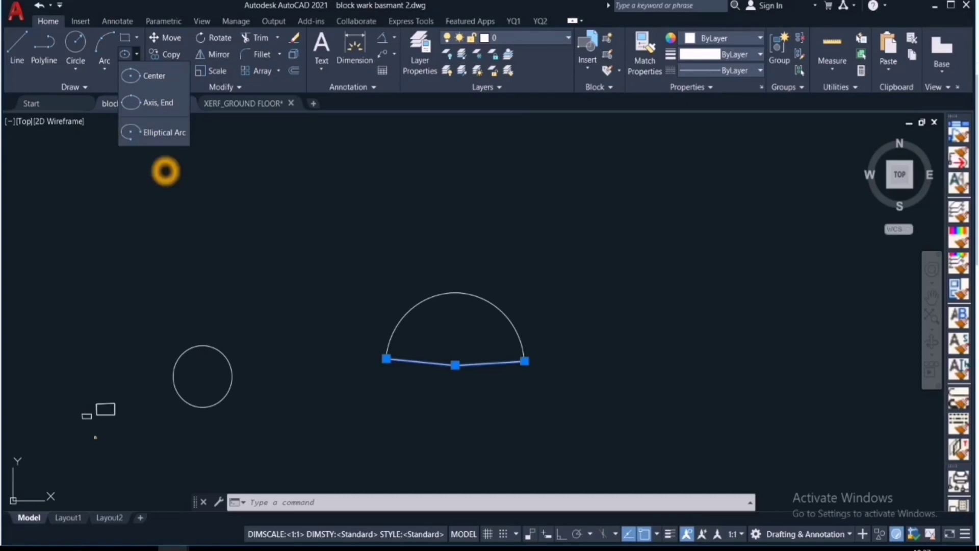
pyautogui.click(168, 173)
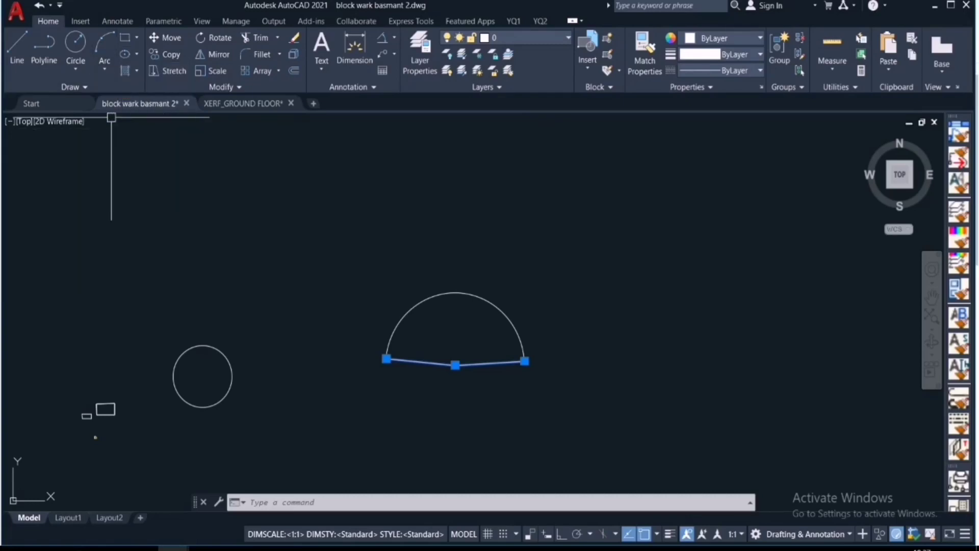
# Hatch the inside of the circle with the ANSI32 pattern at scale 1.
pyautogui.click(137, 71)
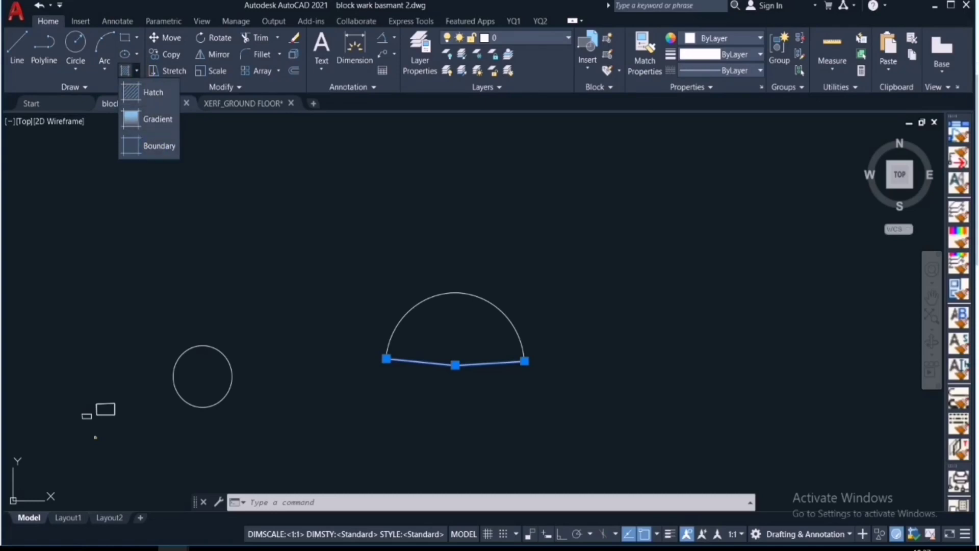
pyautogui.click(168, 119)
pyautogui.click(153, 93)
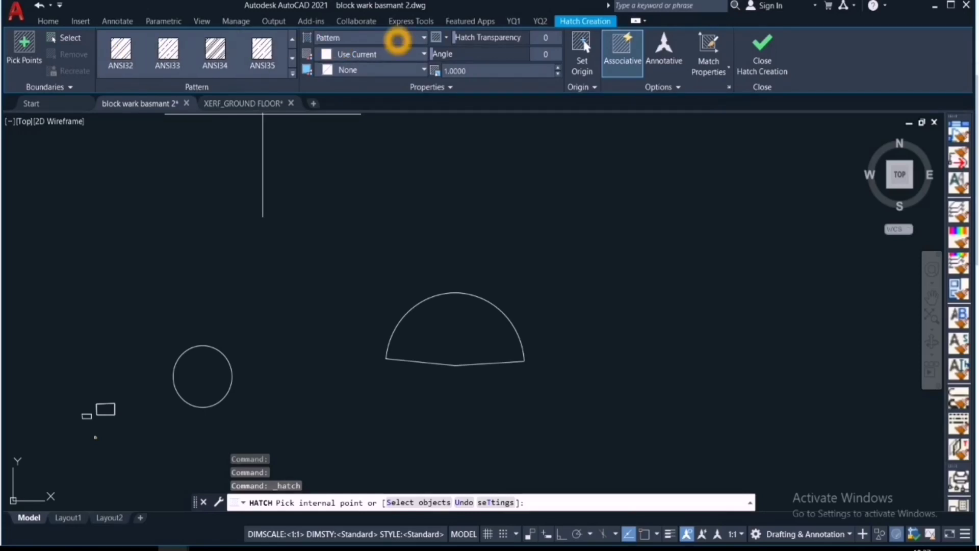
pyautogui.click(398, 41)
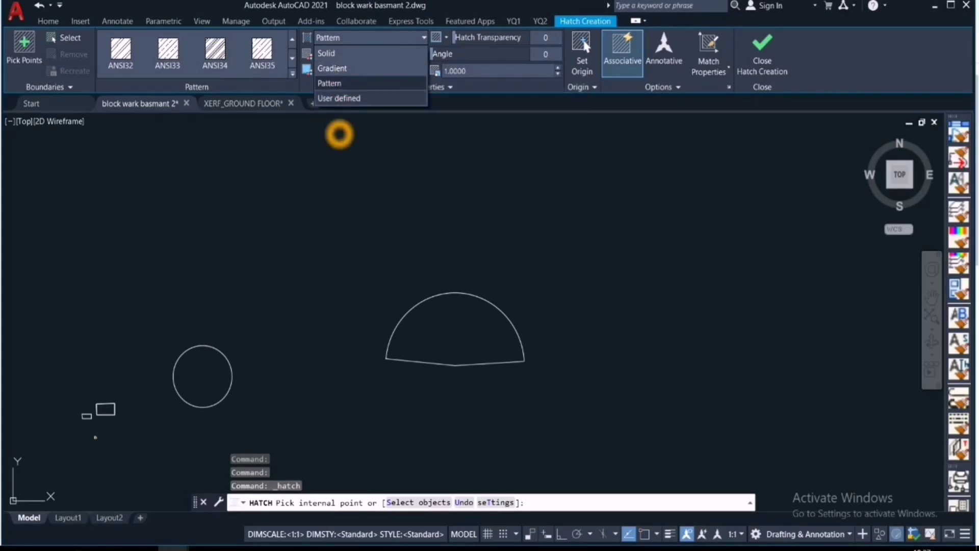
pyautogui.click(339, 135)
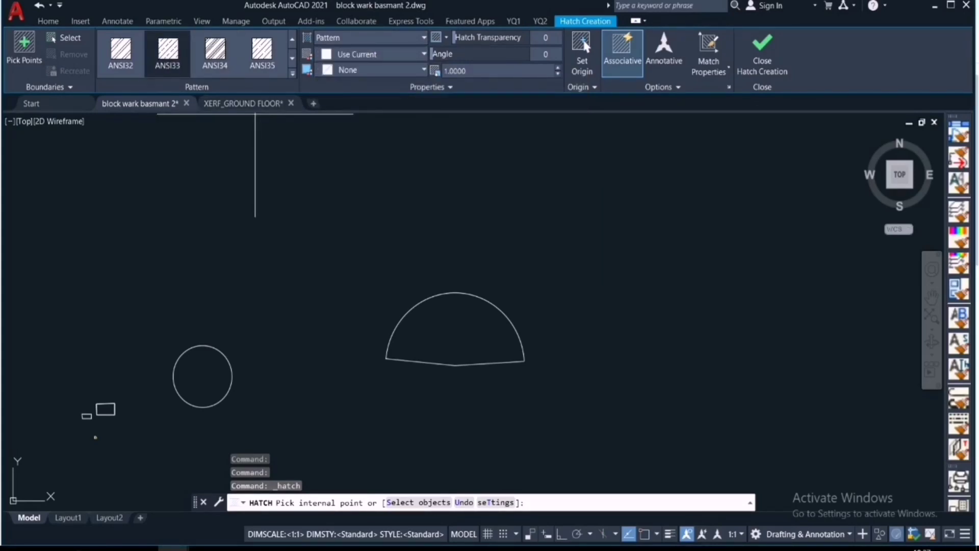
pyautogui.click(208, 377)
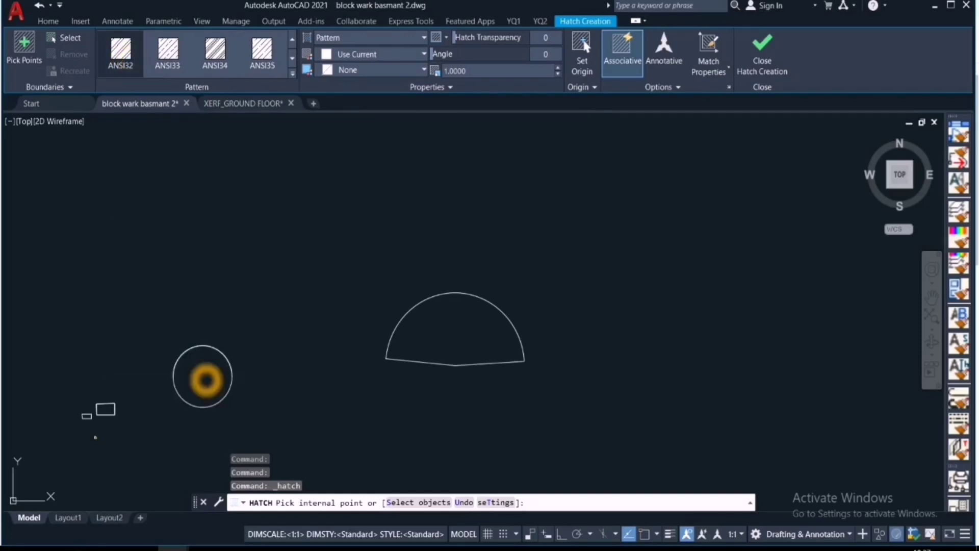
pyautogui.scroll(6, 209, 376)
pyautogui.scroll(-3, 416, 331)
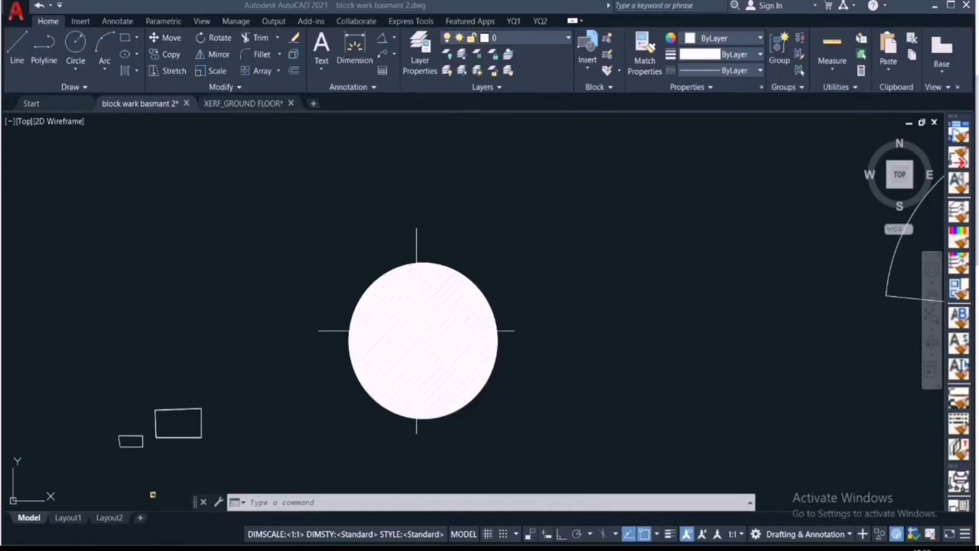
pyautogui.scroll(-2, 417, 331)
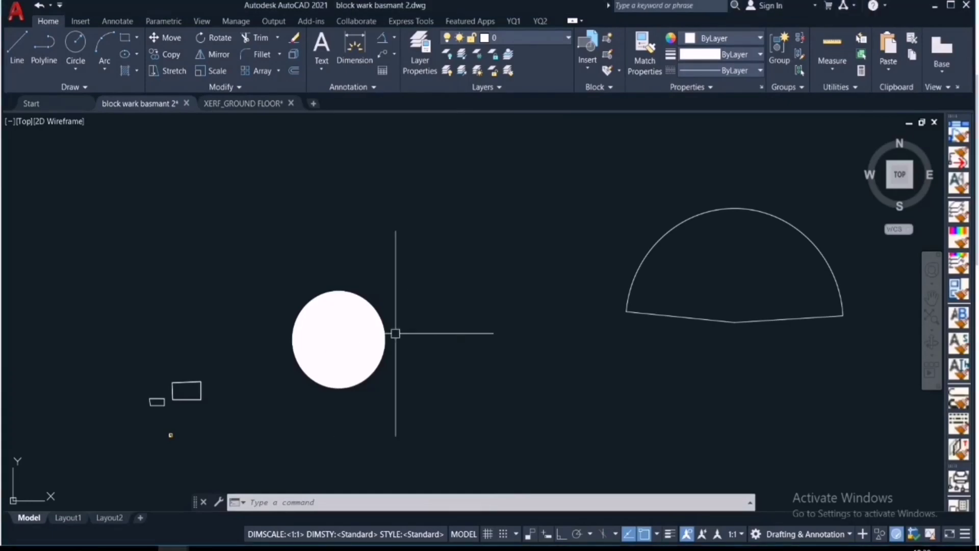
# Change the circle's hatch pattern to ANSI33 and deselect the hatch.
pyautogui.scroll(6, 329, 342)
pyautogui.click(340, 344)
pyautogui.scroll(-4, 595, 317)
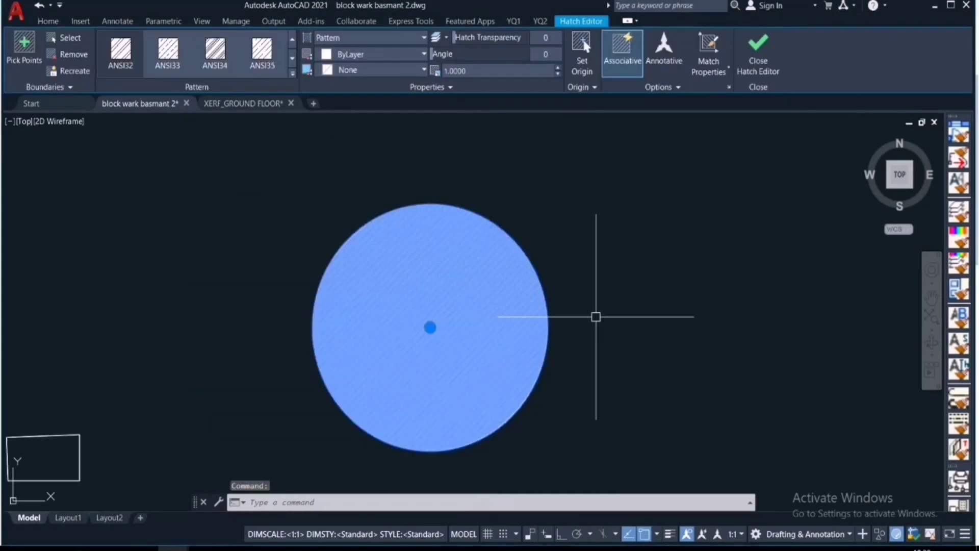
pyautogui.click(168, 51)
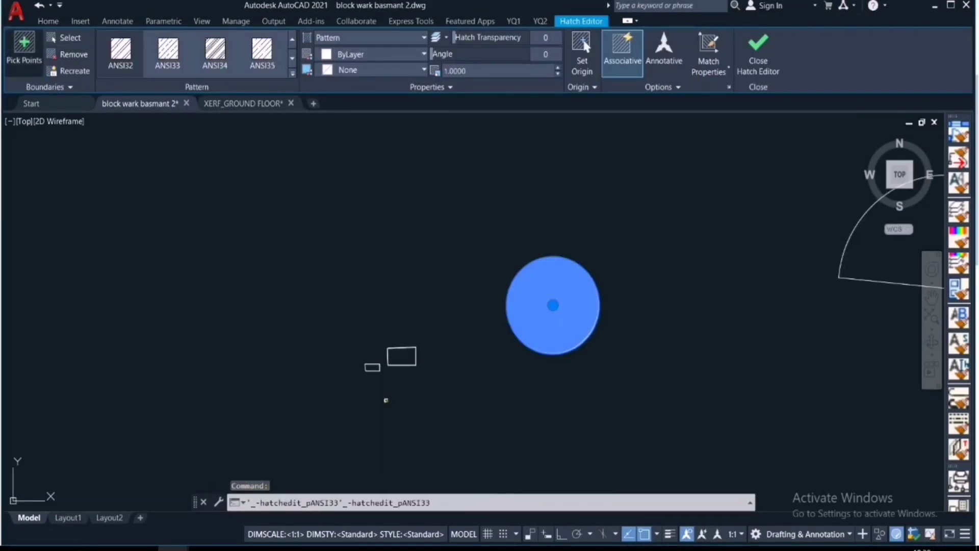
pyautogui.press('Escape')
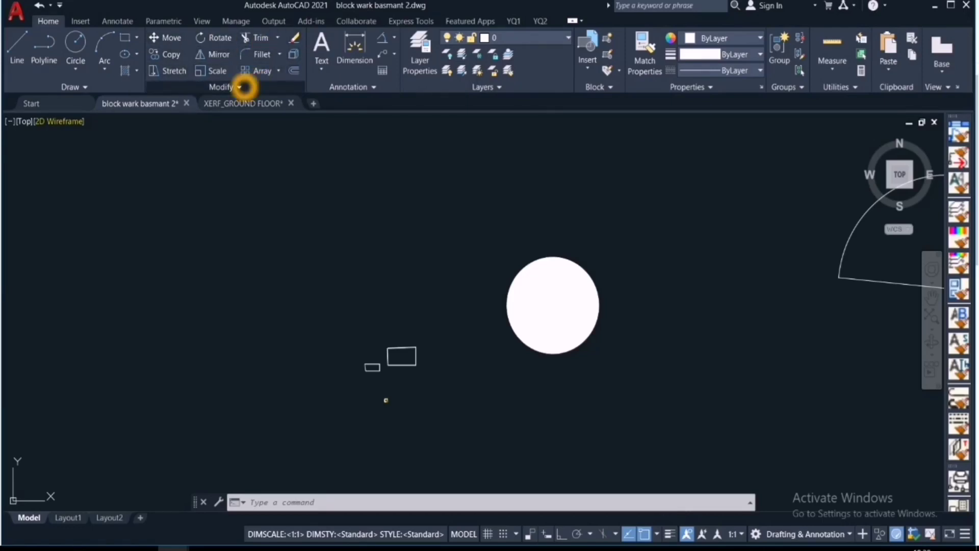
pyautogui.click(239, 87)
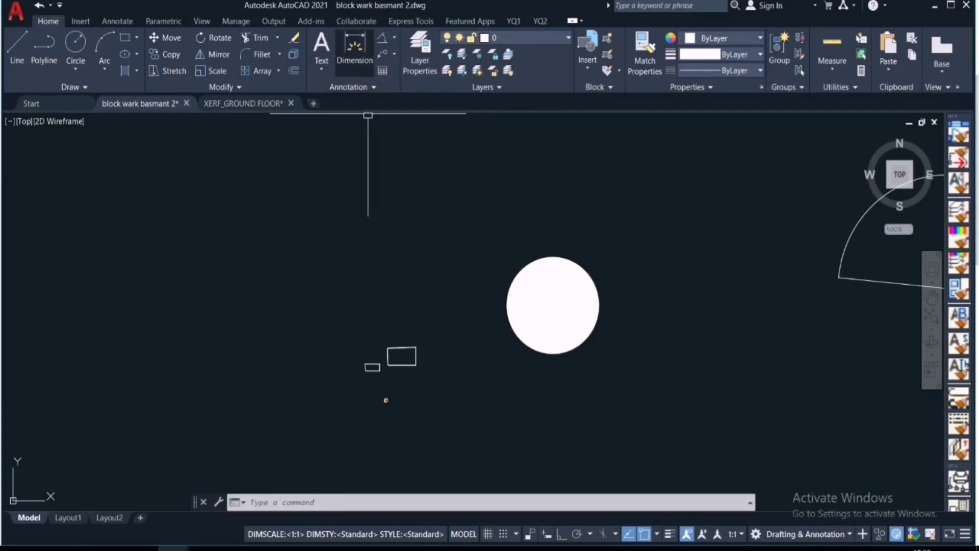
pyautogui.click(325, 45)
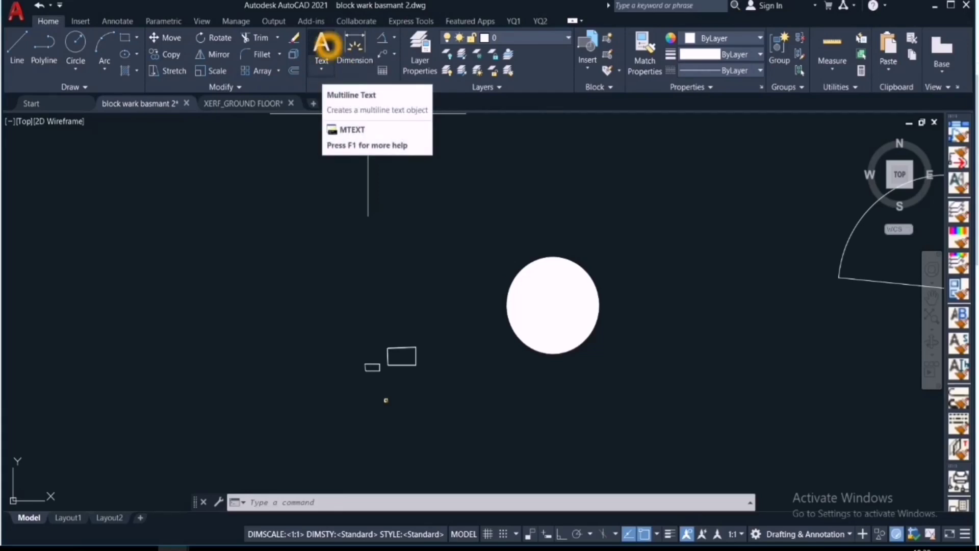
pyautogui.click(323, 68)
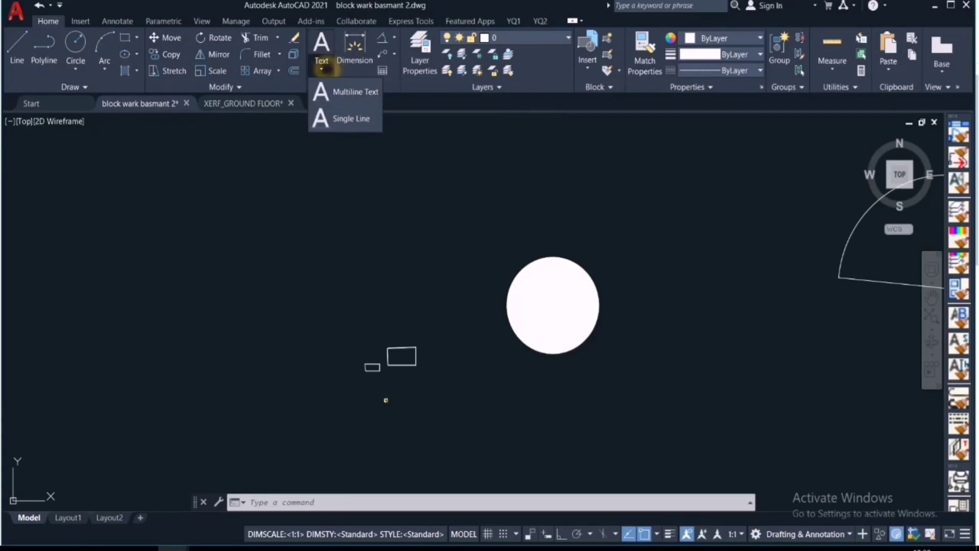
pyautogui.click(352, 253)
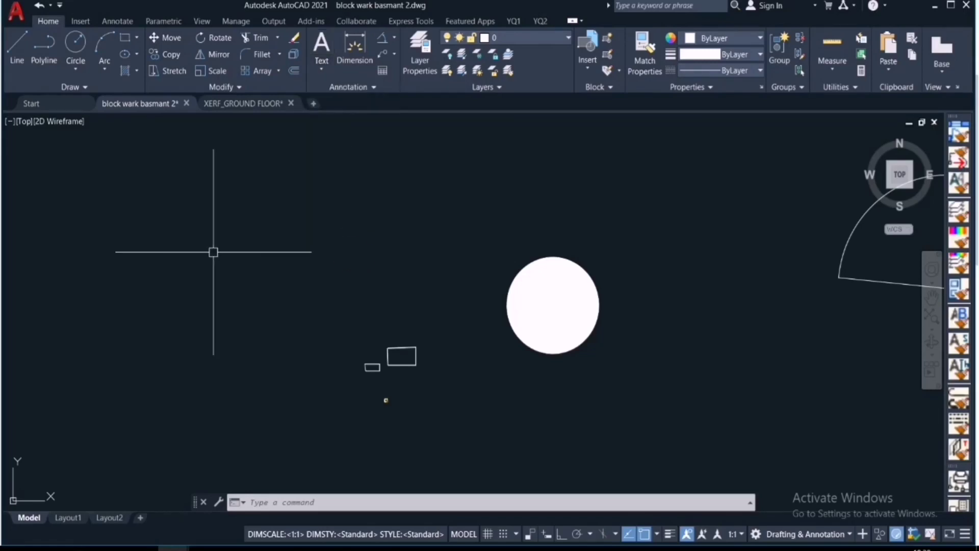
pyautogui.click(208, 253)
pyautogui.click(306, 299)
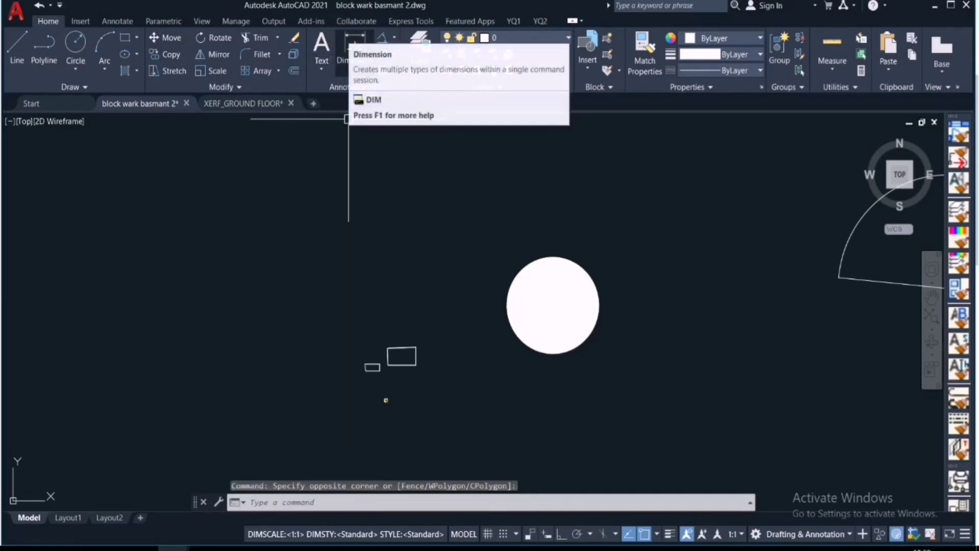
# Dimension the larger outline's sloping top edge between its two corners, place it above the edge, and inspect the dimension text.
pyautogui.click(354, 48)
pyautogui.scroll(8, 415, 357)
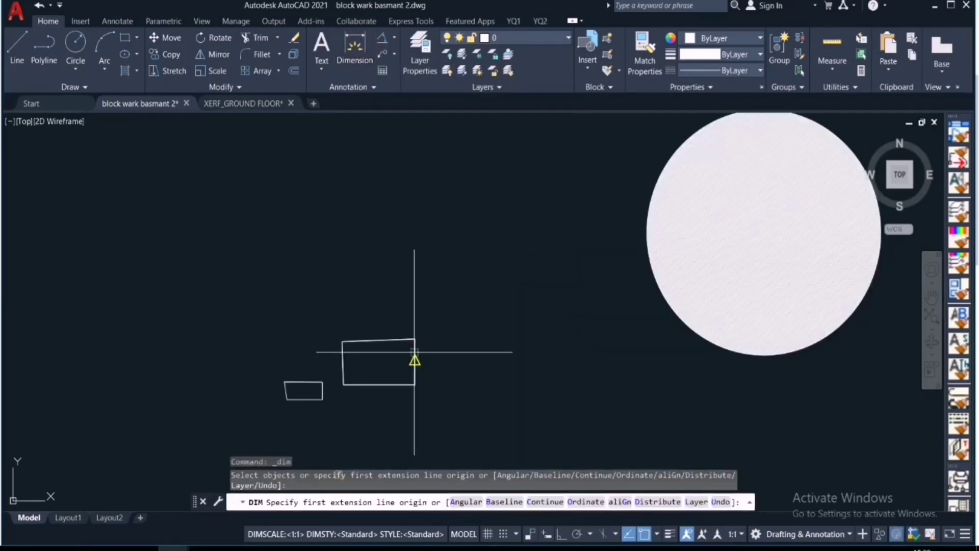
pyautogui.click(415, 317)
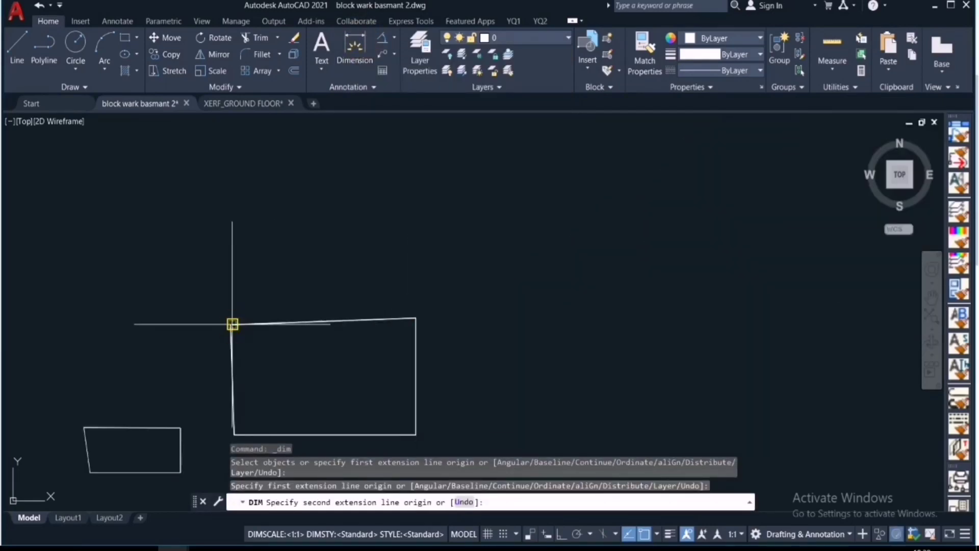
pyautogui.click(232, 324)
pyautogui.click(185, 231)
pyautogui.scroll(5, 306, 230)
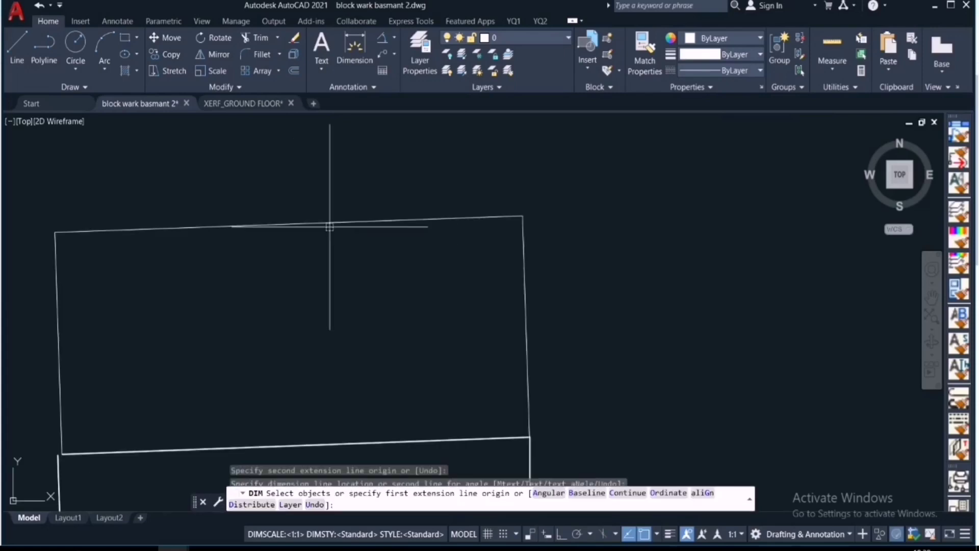
pyautogui.scroll(8, 329, 227)
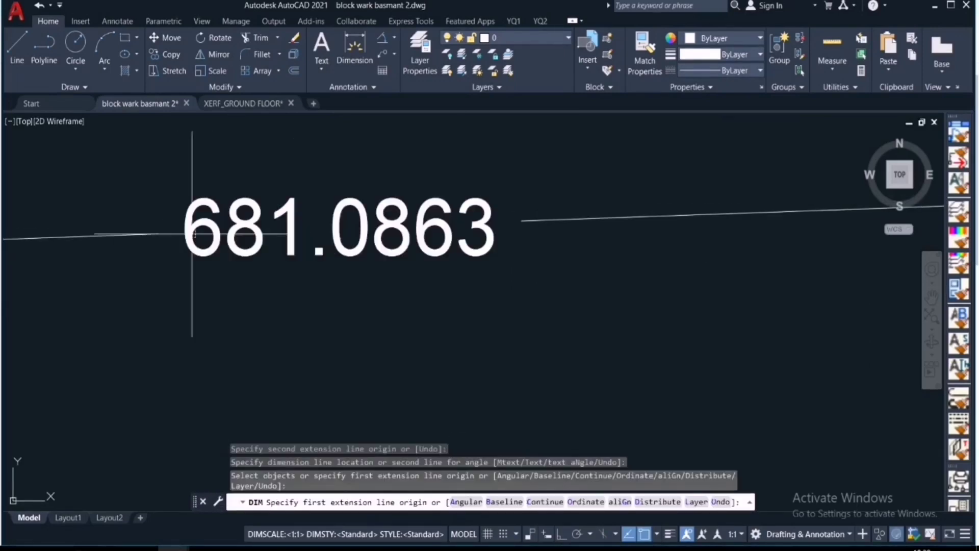
pyautogui.scroll(-4, 365, 312)
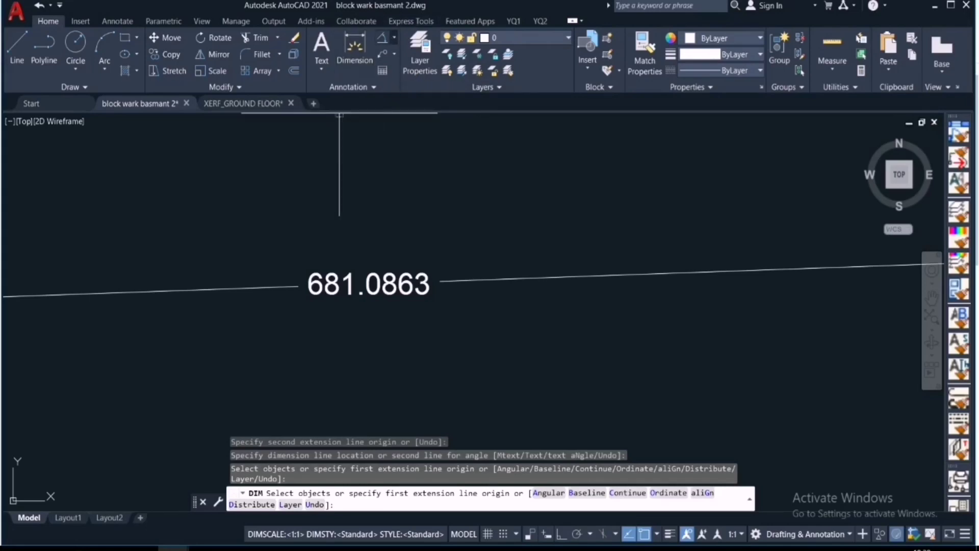
pyautogui.click(394, 37)
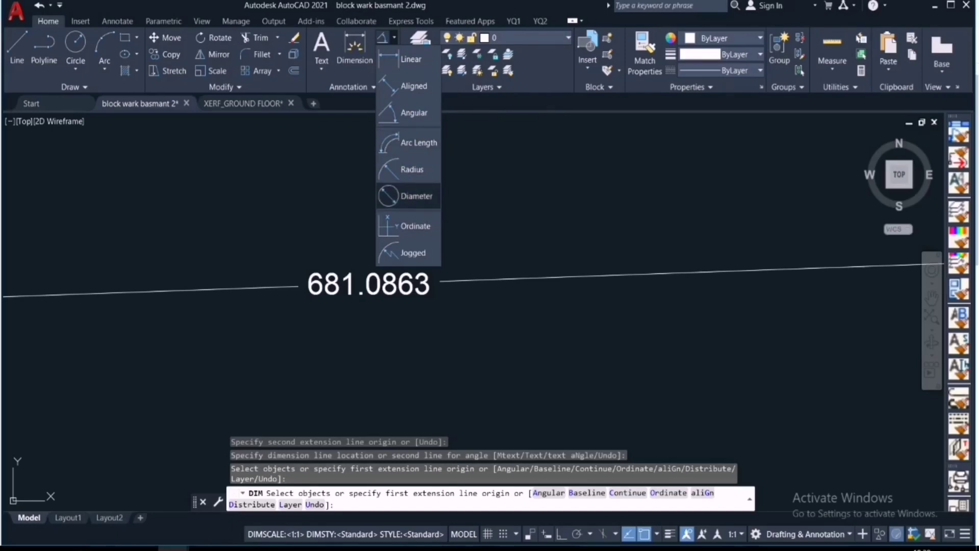
pyautogui.click(240, 281)
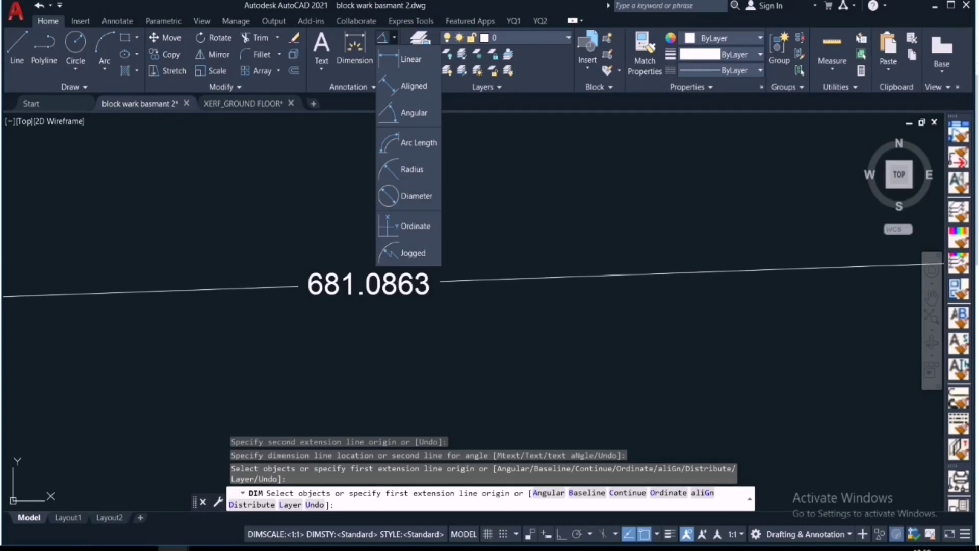
pyautogui.click(406, 179)
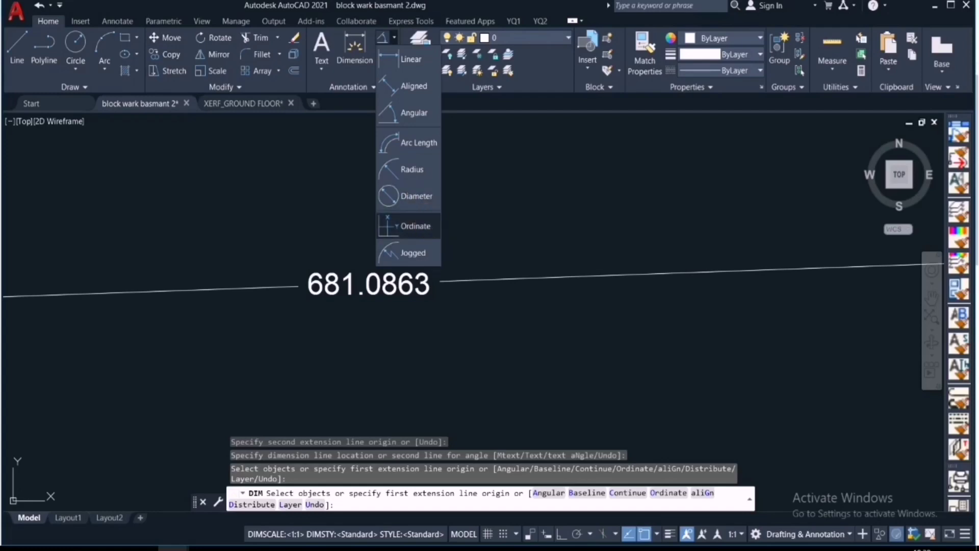
pyautogui.click(419, 196)
pyautogui.scroll(-3, 461, 288)
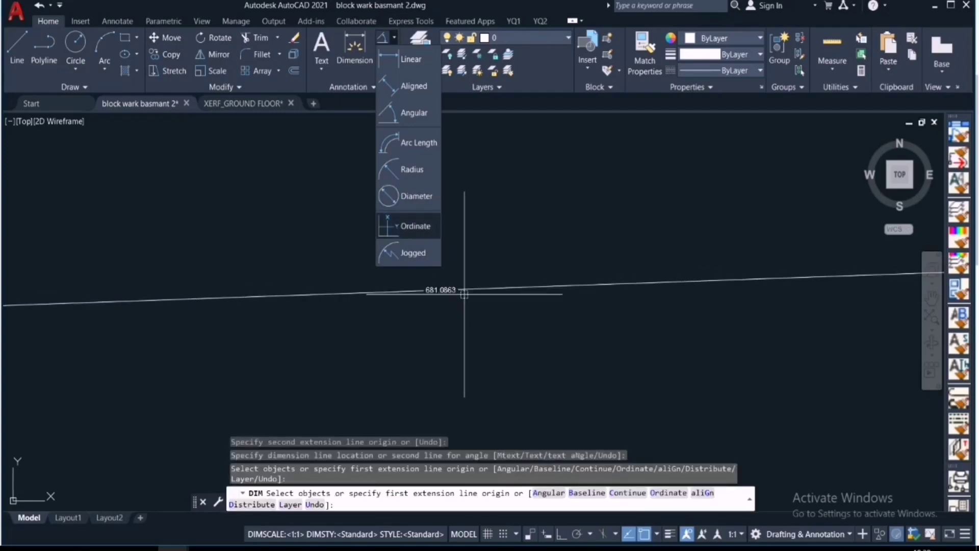
pyautogui.click(422, 245)
pyautogui.click(442, 301)
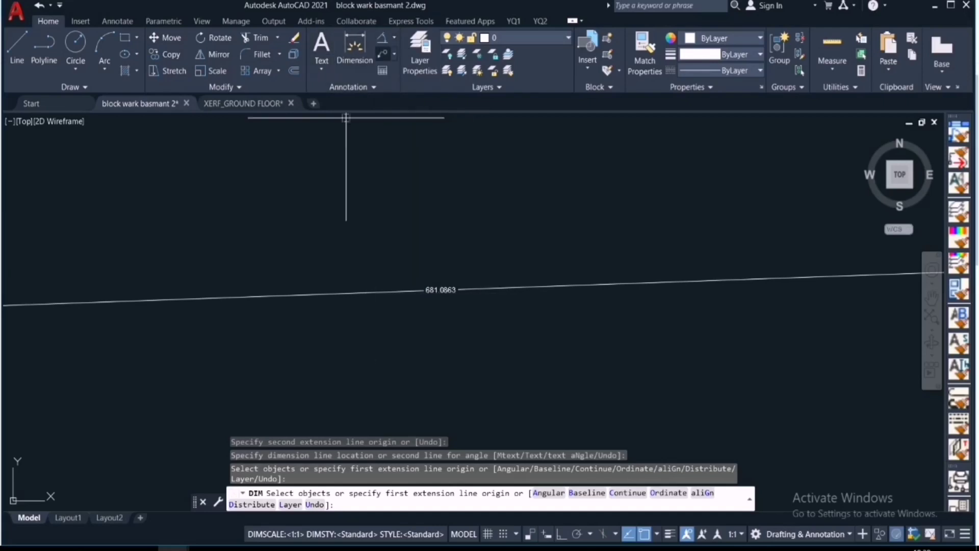
# Place a multileader with its arrowhead on the larger outline's upper-left corner and its landing above the sloping top edge.
pyautogui.click(394, 55)
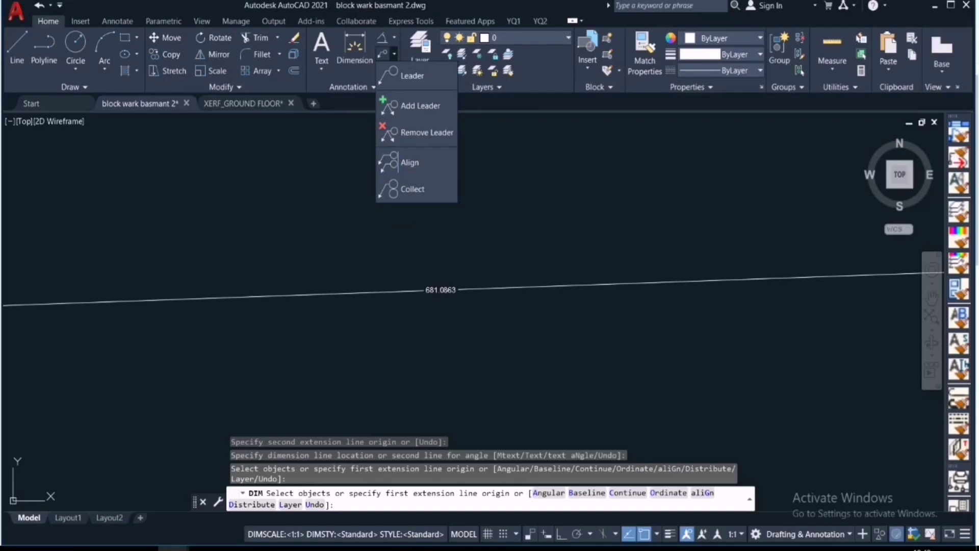
pyautogui.scroll(-4, 476, 341)
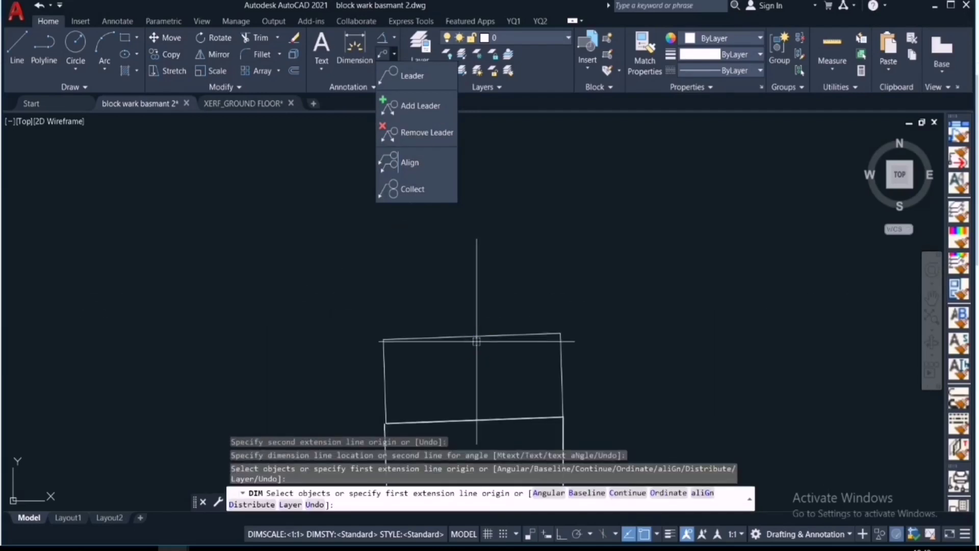
pyautogui.scroll(2, 394, 341)
pyautogui.scroll(2, 383, 335)
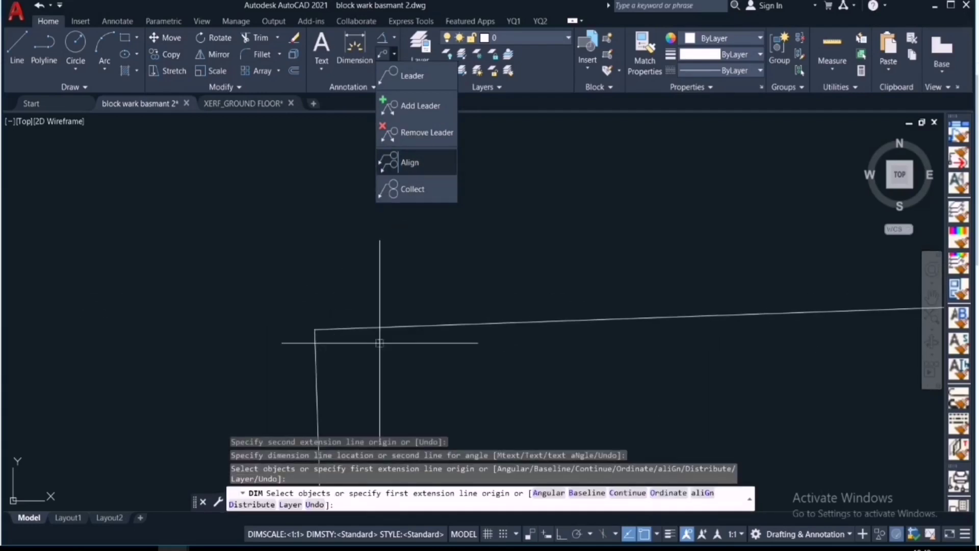
pyautogui.click(408, 75)
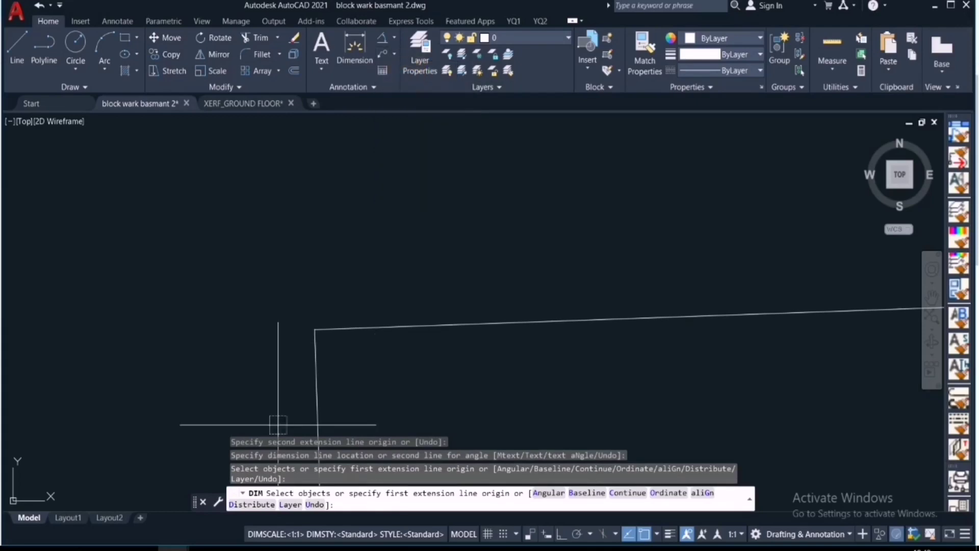
pyautogui.click(315, 329)
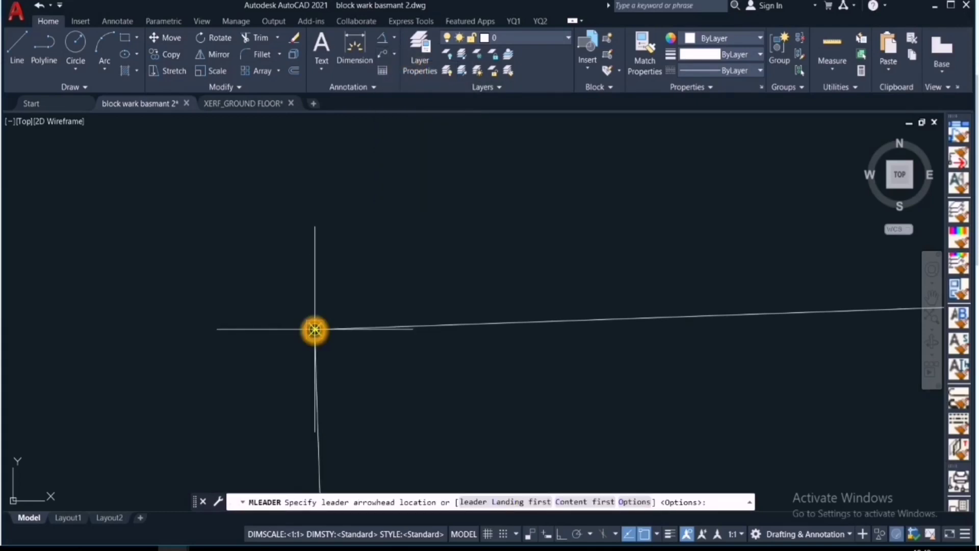
pyautogui.click(402, 202)
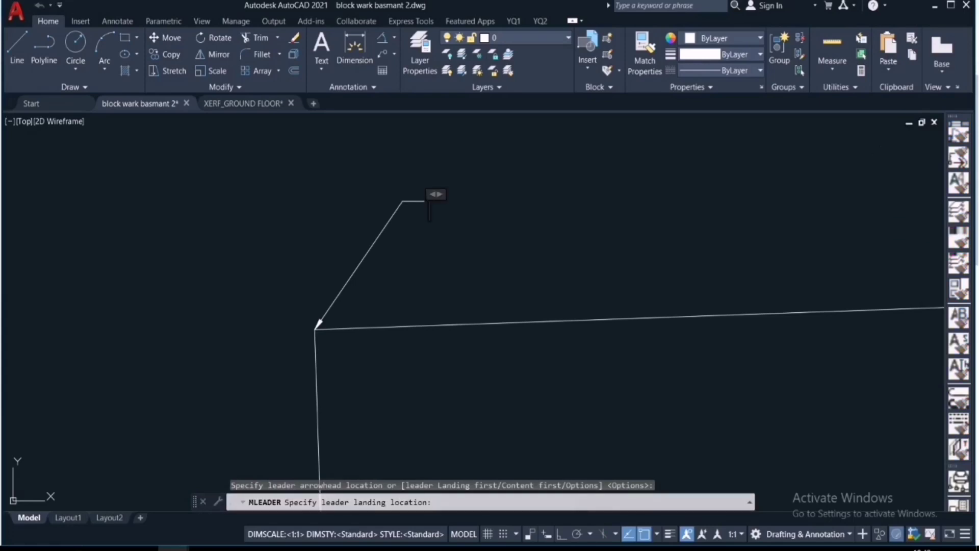
# Enter "hhljkvcccx" as the leader's text and finish the annotation.
pyautogui.write('hhlj')
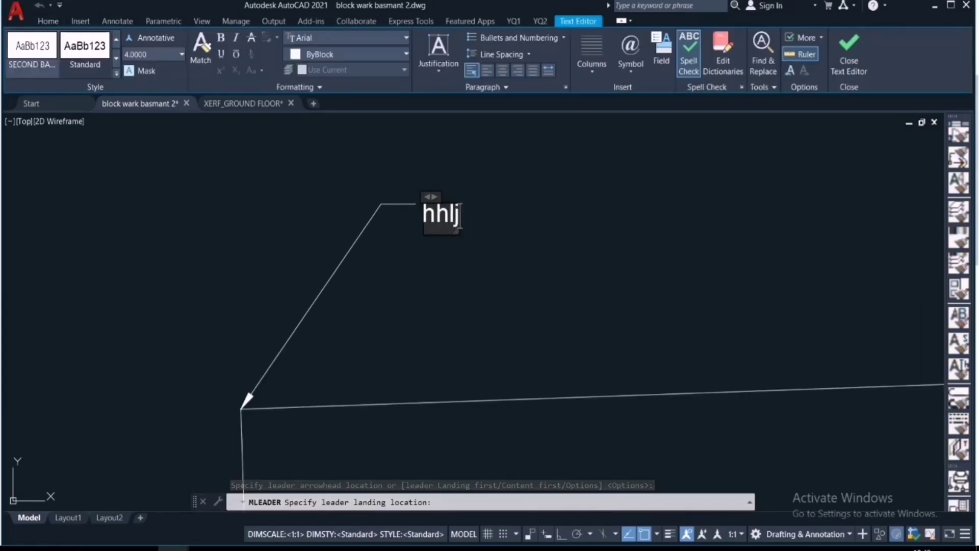
pyautogui.write('kvcccx')
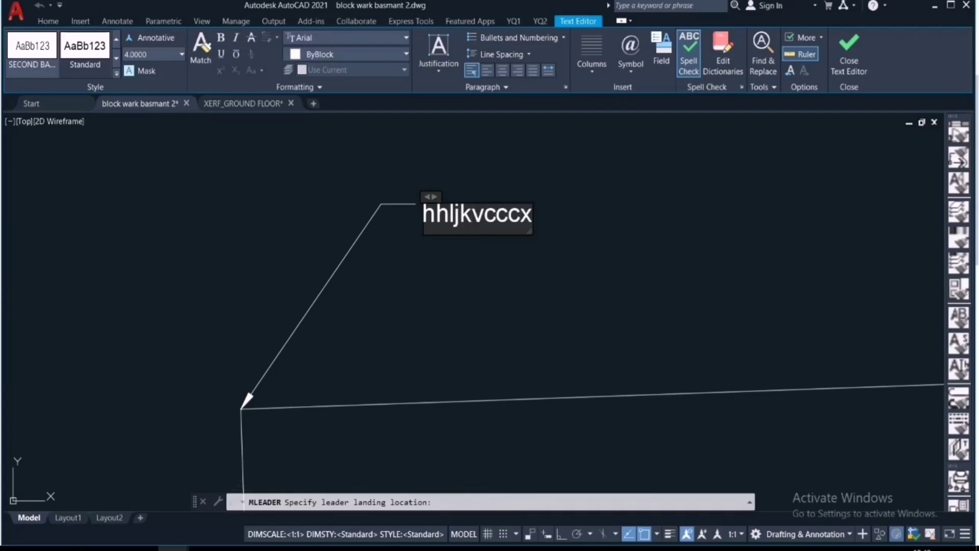
pyautogui.click(430, 286)
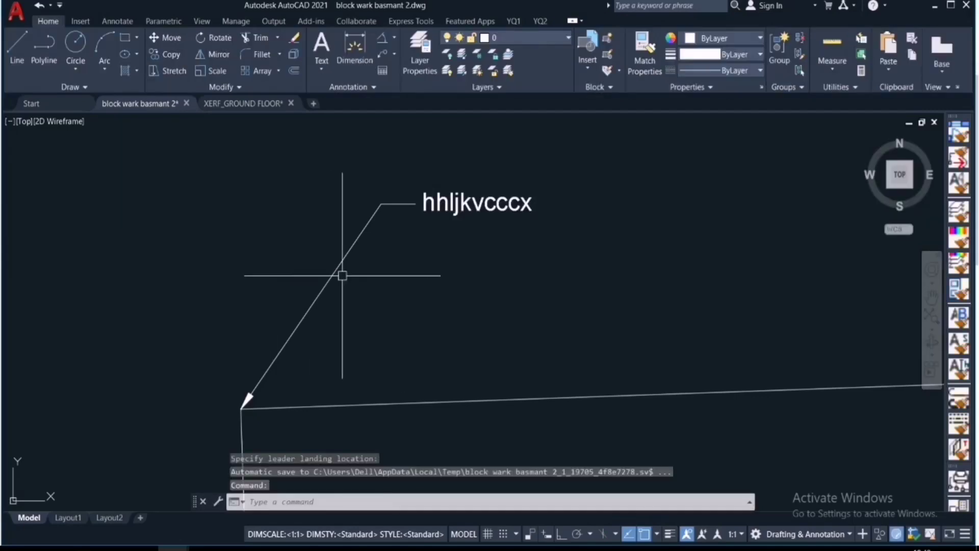
pyautogui.click(390, 284)
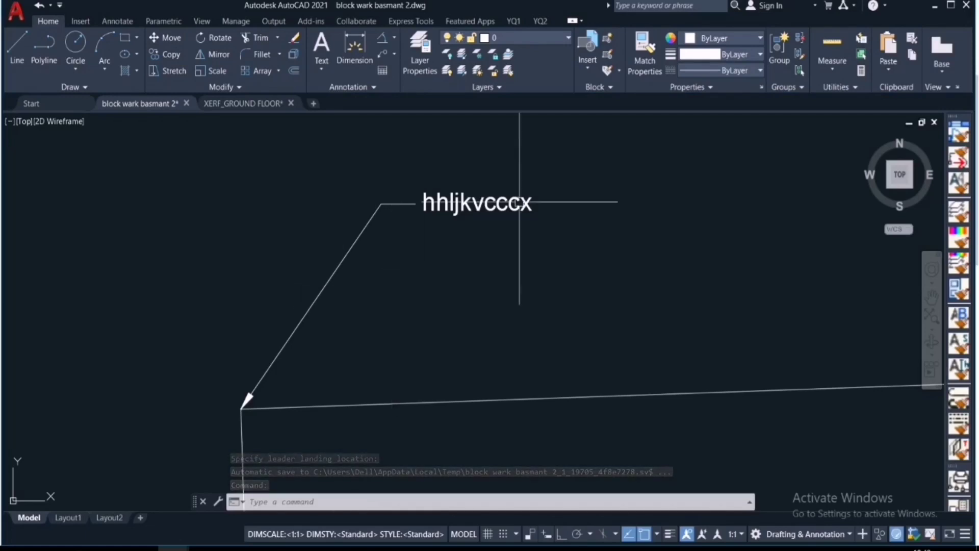
pyautogui.click(536, 288)
pyautogui.press('Escape')
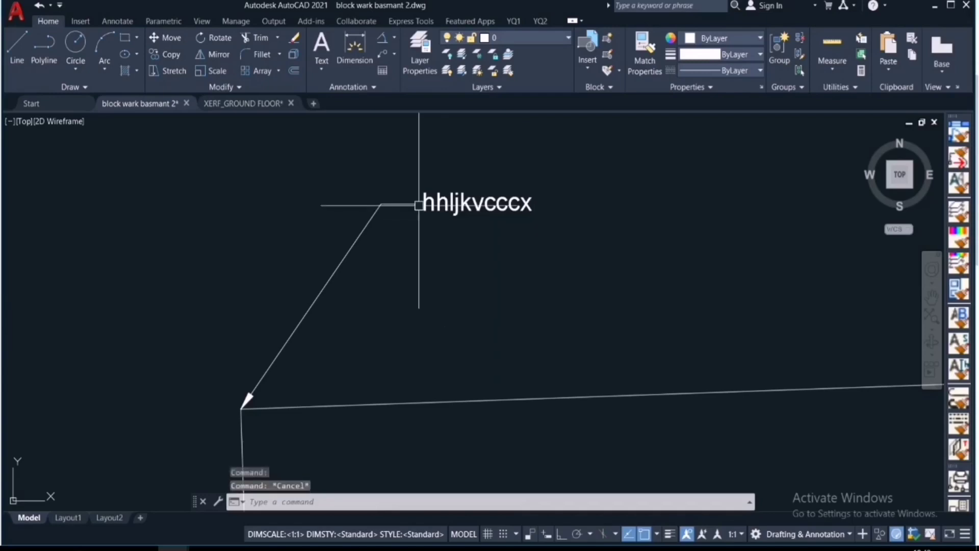
# Open the Layer Properties Manager and review the drawing's layers with their colors, linetypes and lineweights.
pyautogui.scroll(-6, 408, 237)
pyautogui.scroll(-5, 407, 251)
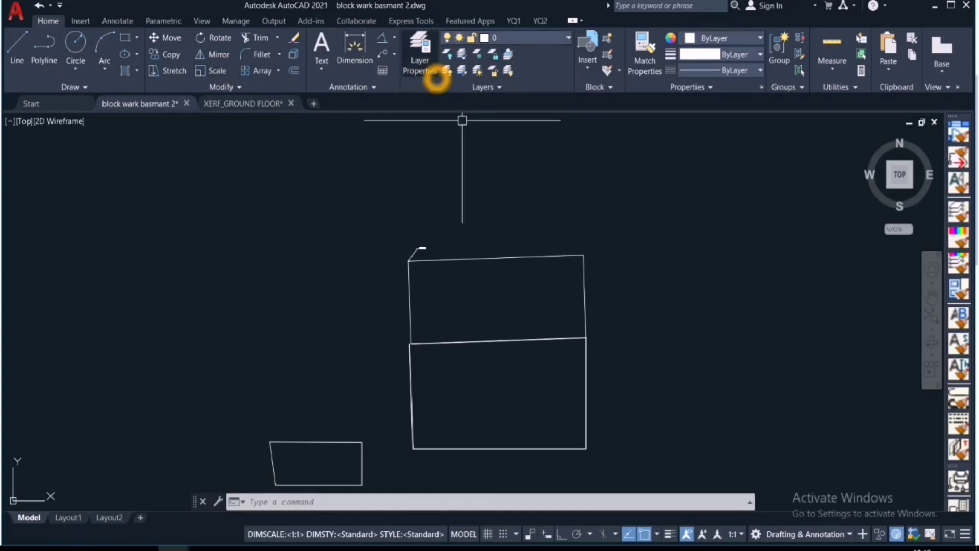
pyautogui.click(415, 55)
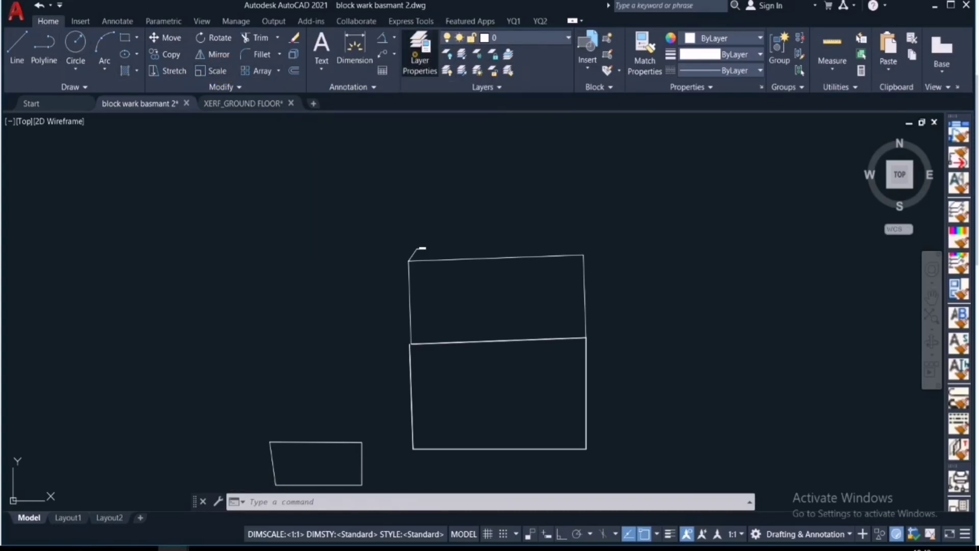
pyautogui.click(539, 201)
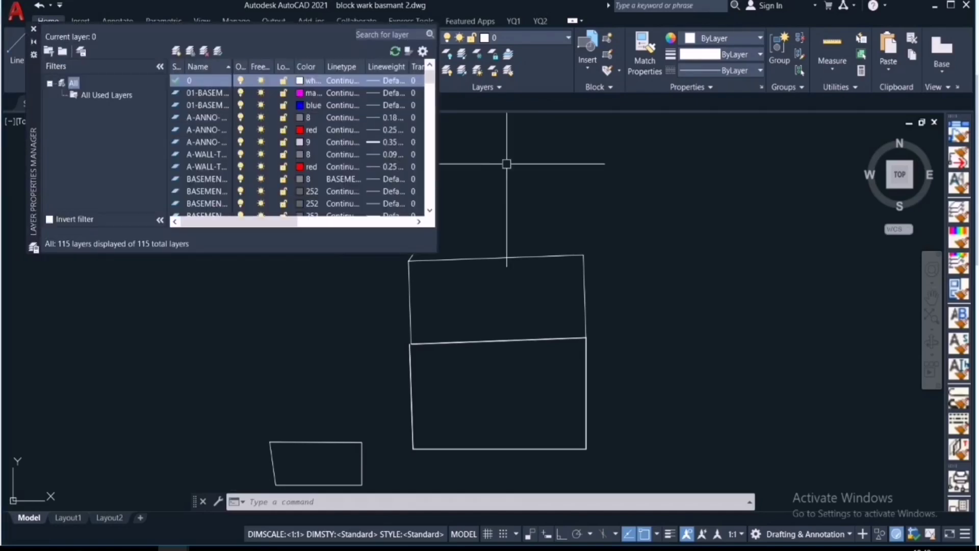
pyautogui.scroll(-1, 301, 148)
pyautogui.scroll(1, 301, 143)
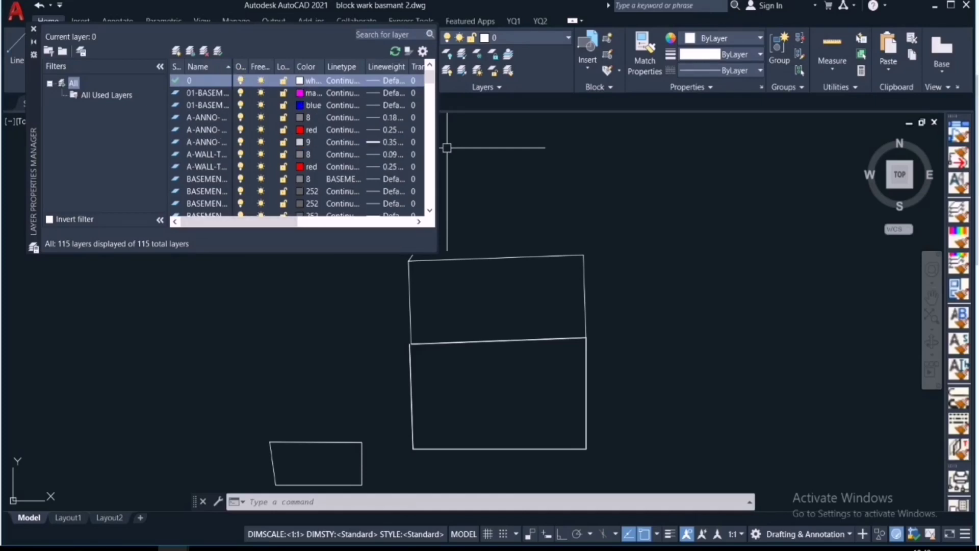
pyautogui.scroll(-3, 278, 169)
pyautogui.scroll(3, 278, 168)
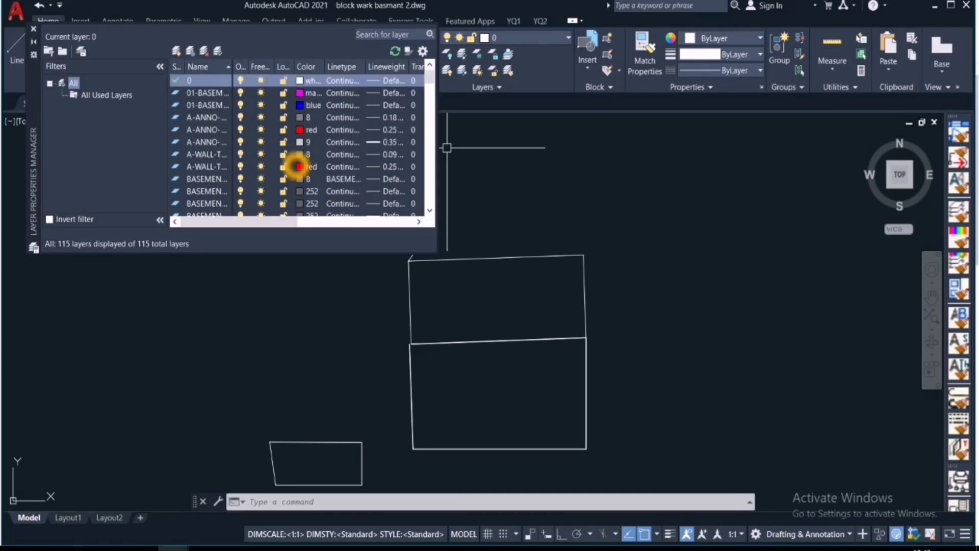
# Examine the colored walls, corner labels and concentric circles of the basement floor plan alongside the layer properties, and close the layer manager.
pyautogui.scroll(-7, 373, 280)
pyautogui.scroll(6, 626, 354)
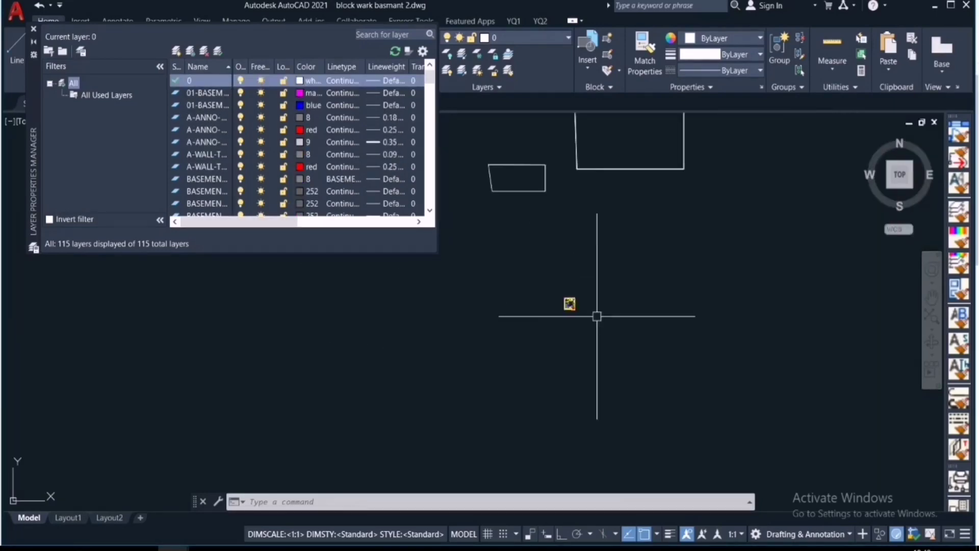
pyautogui.scroll(-4, 596, 317)
pyautogui.scroll(5, 611, 332)
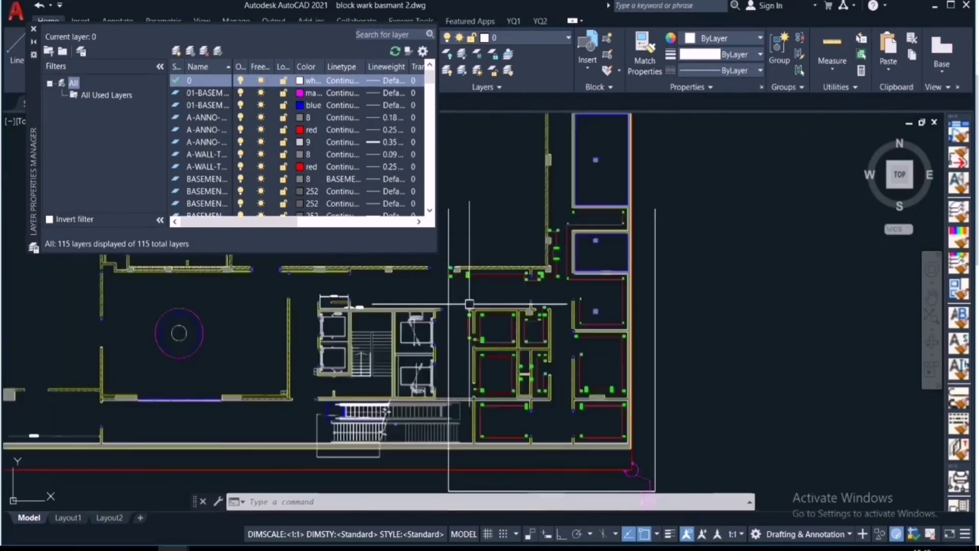
pyautogui.scroll(-3, 469, 304)
pyautogui.scroll(4, 637, 408)
pyautogui.scroll(3, 551, 414)
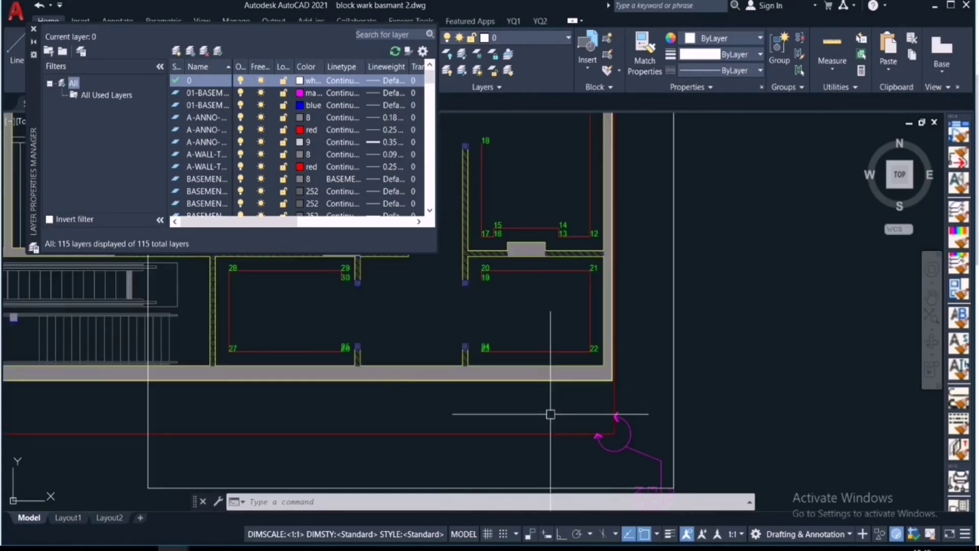
pyautogui.scroll(-2, 597, 393)
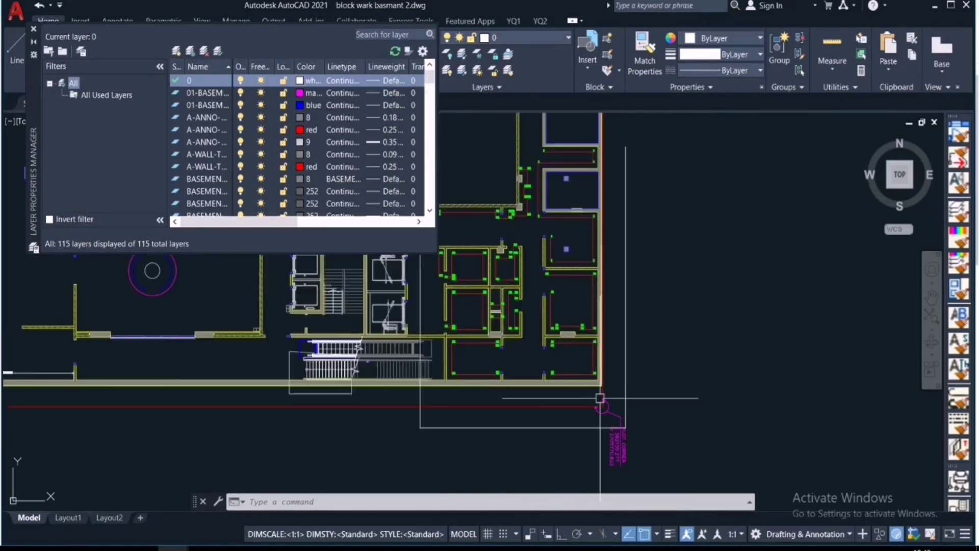
pyautogui.scroll(2, 632, 399)
pyautogui.scroll(-5, 651, 415)
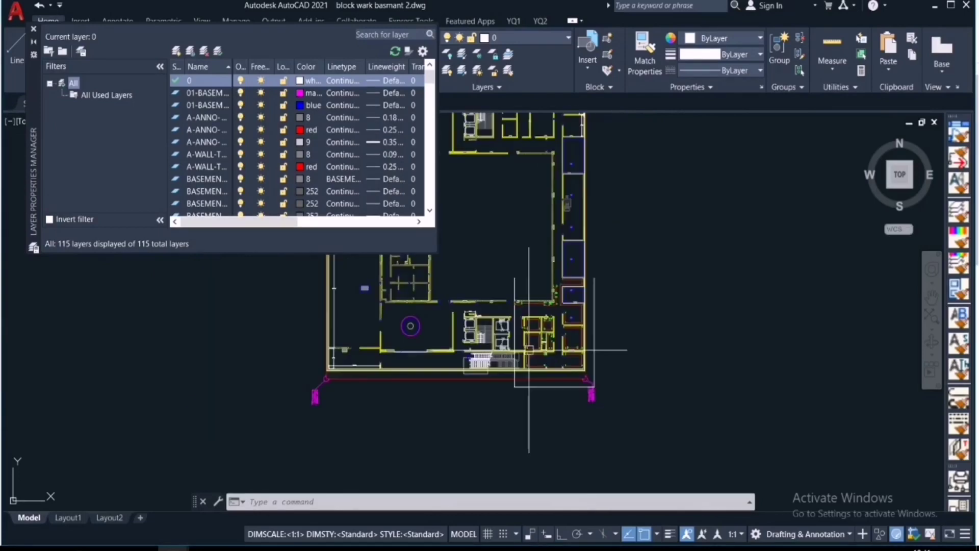
pyautogui.scroll(4, 336, 327)
pyautogui.scroll(3, 642, 325)
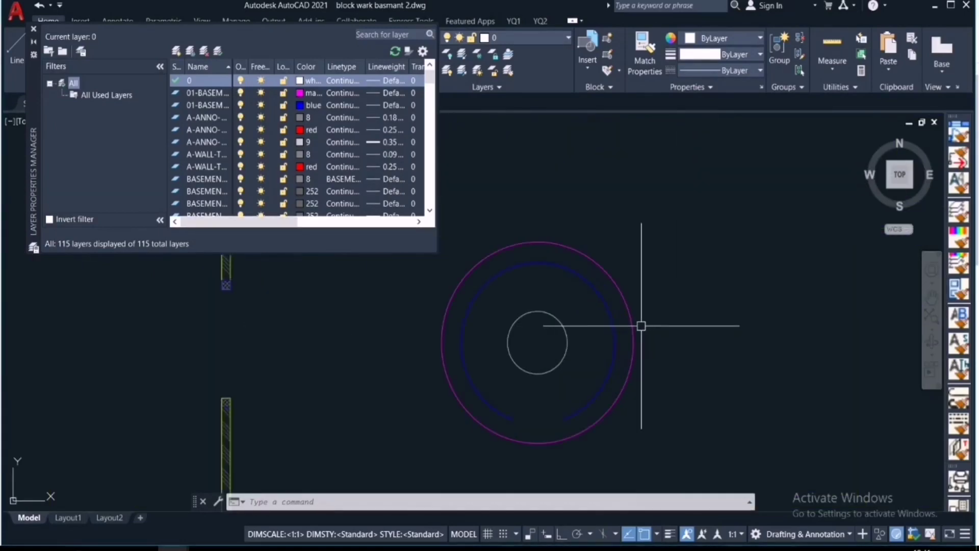
pyautogui.scroll(-4, 583, 367)
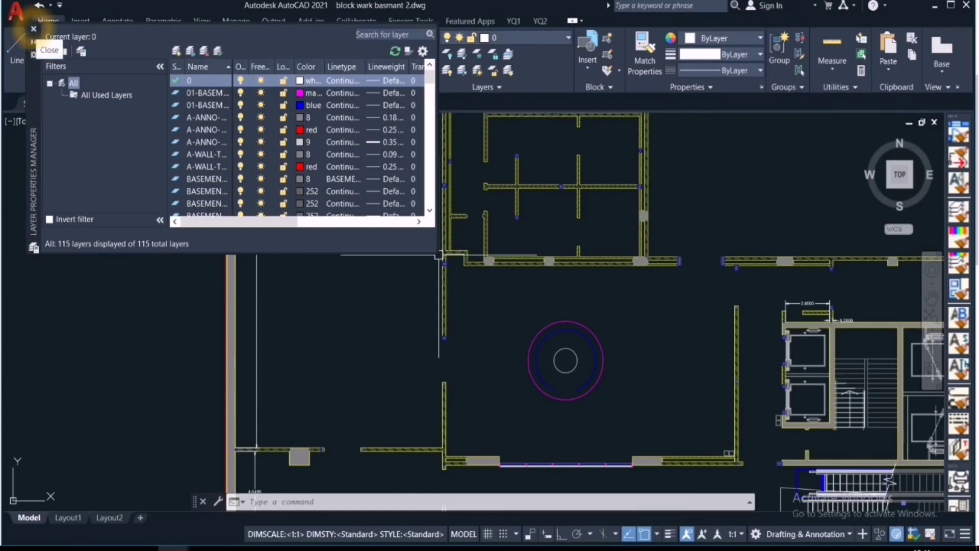
pyautogui.click(34, 28)
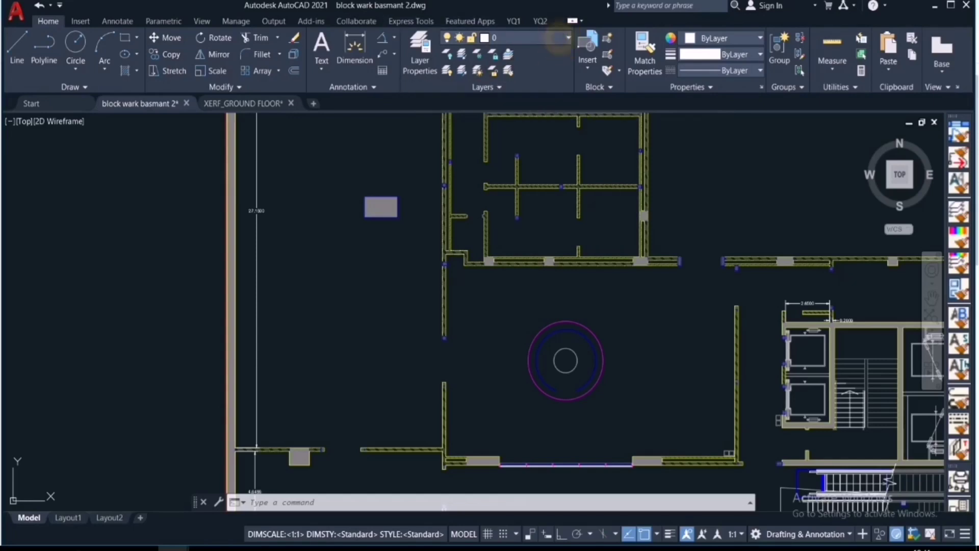
# Examine the list of layers against the concentric circles and the numbered red outlines beside the walls in the basement plan.
pyautogui.click(562, 38)
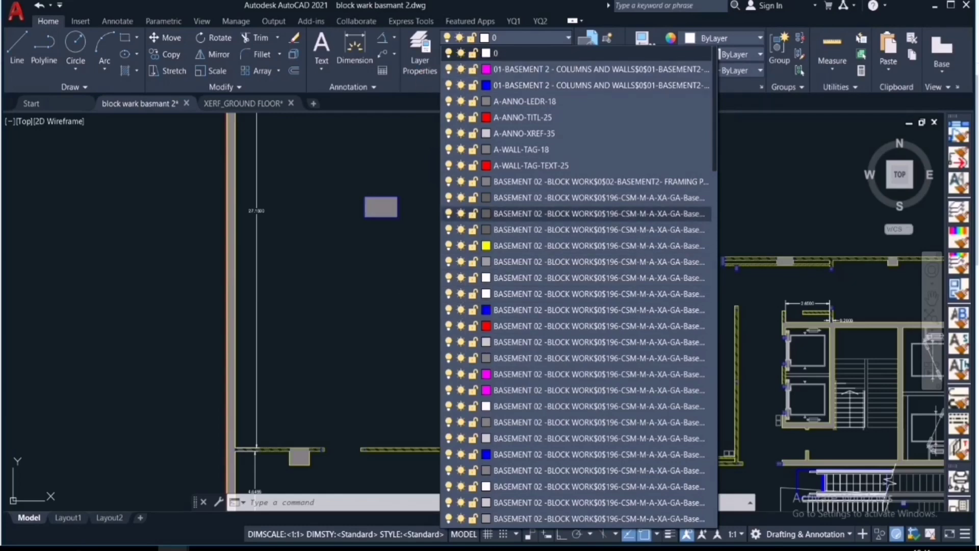
pyautogui.click(789, 200)
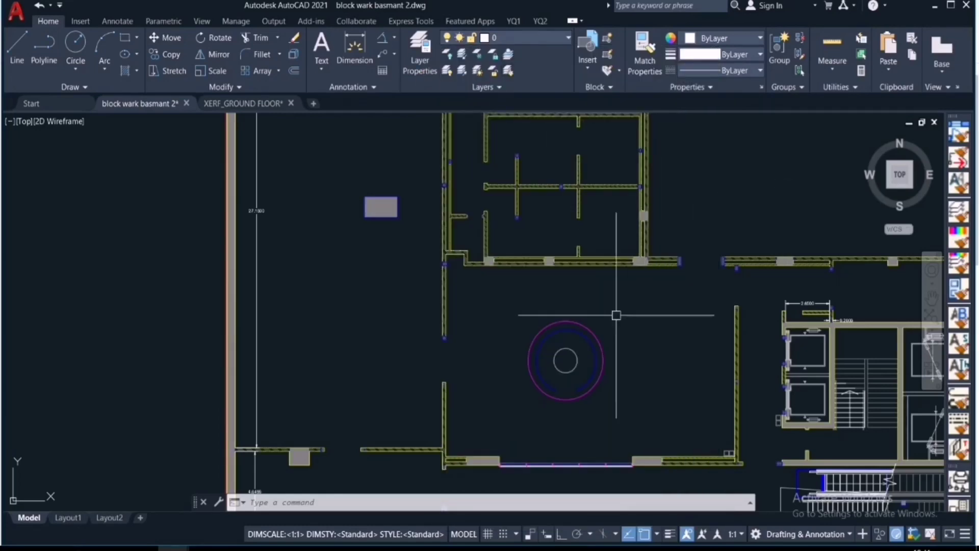
pyautogui.scroll(3, 610, 342)
pyautogui.scroll(2, 600, 358)
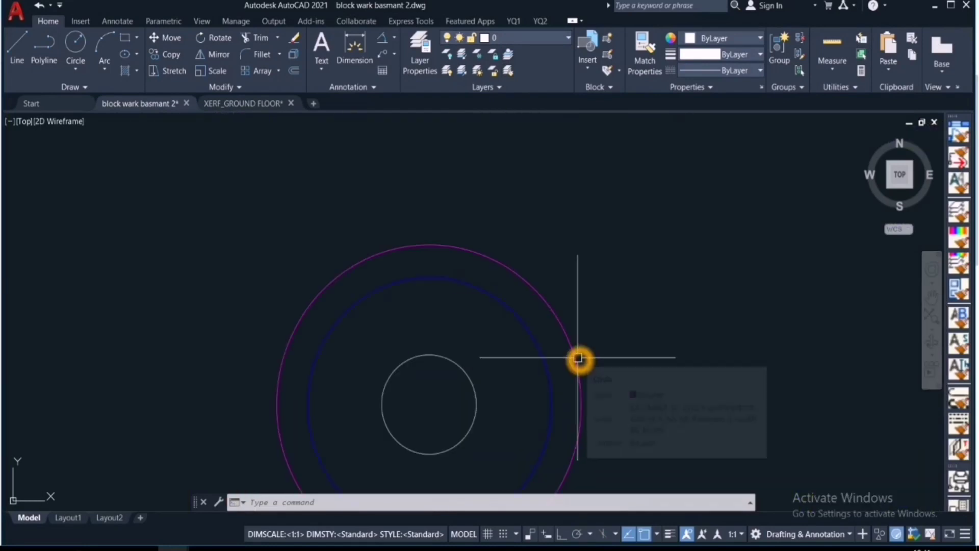
pyautogui.click(502, 261)
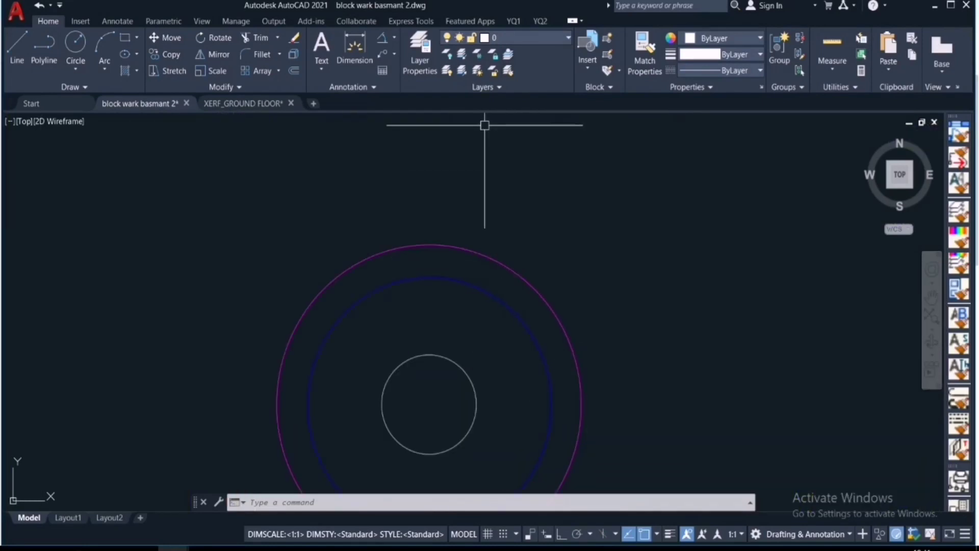
pyautogui.scroll(-8, 578, 347)
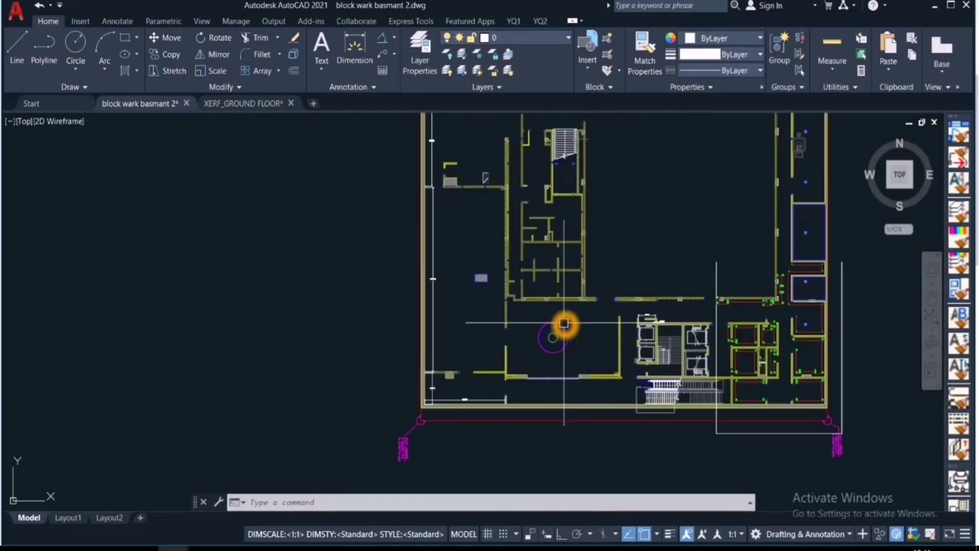
pyautogui.scroll(10, 733, 356)
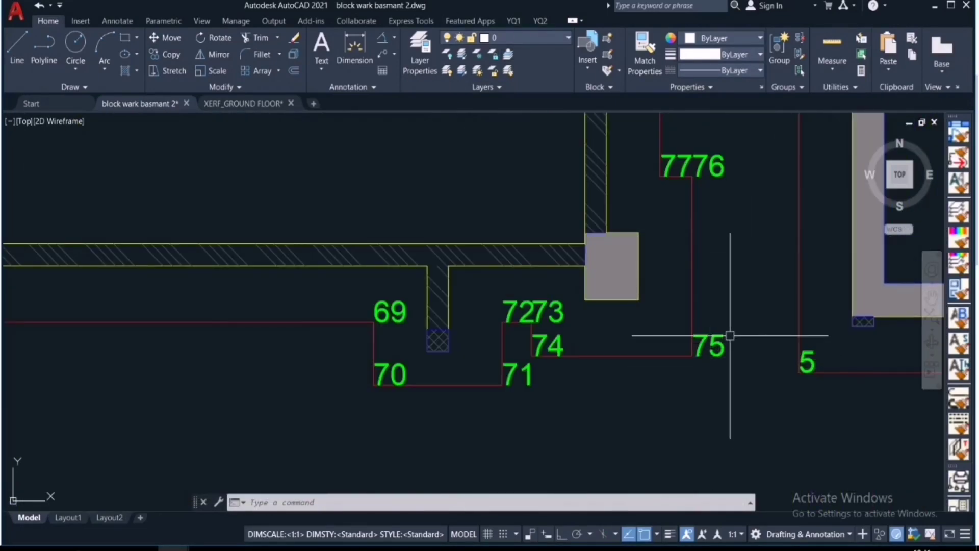
pyautogui.click(523, 37)
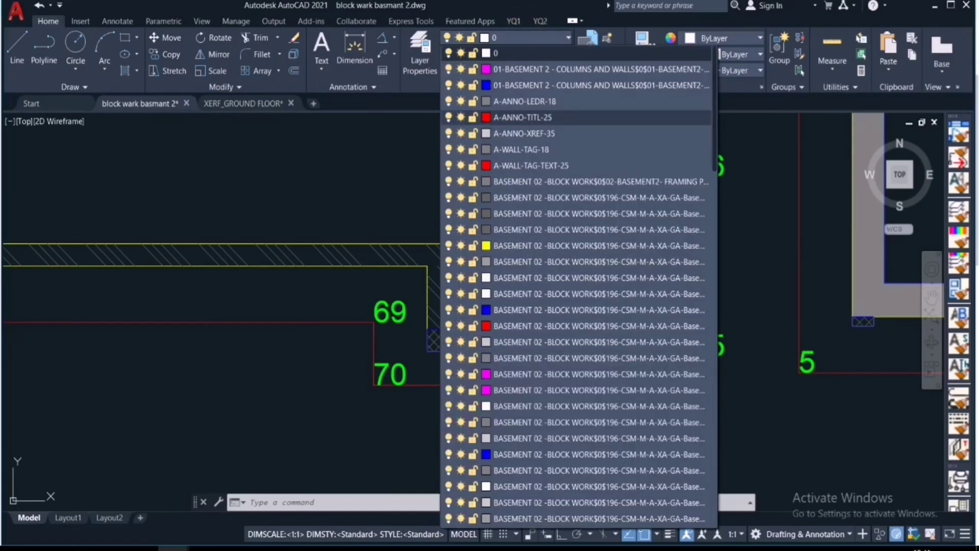
pyautogui.click(804, 374)
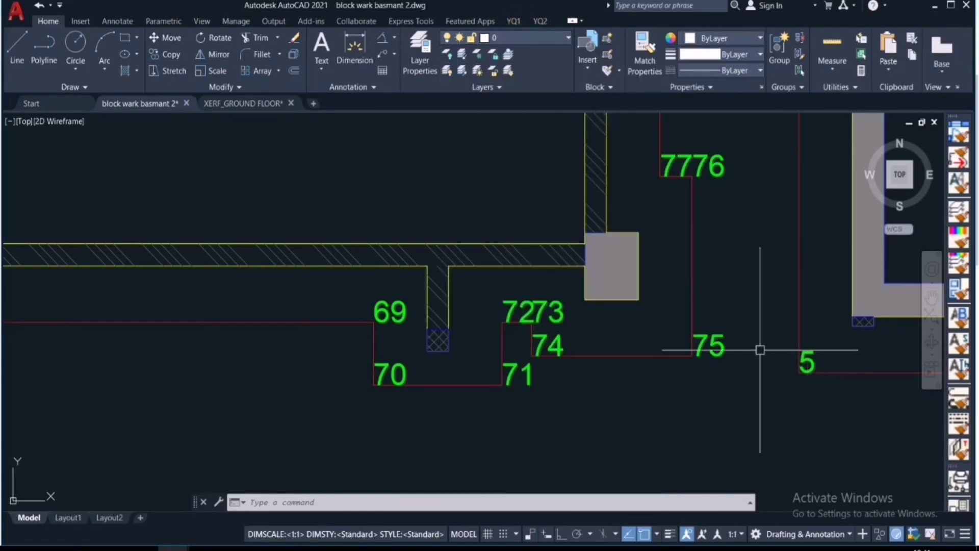
# Select the number label 75 beside the red outline to identify its layer, and turn off the "number" layer.
pyautogui.click(724, 347)
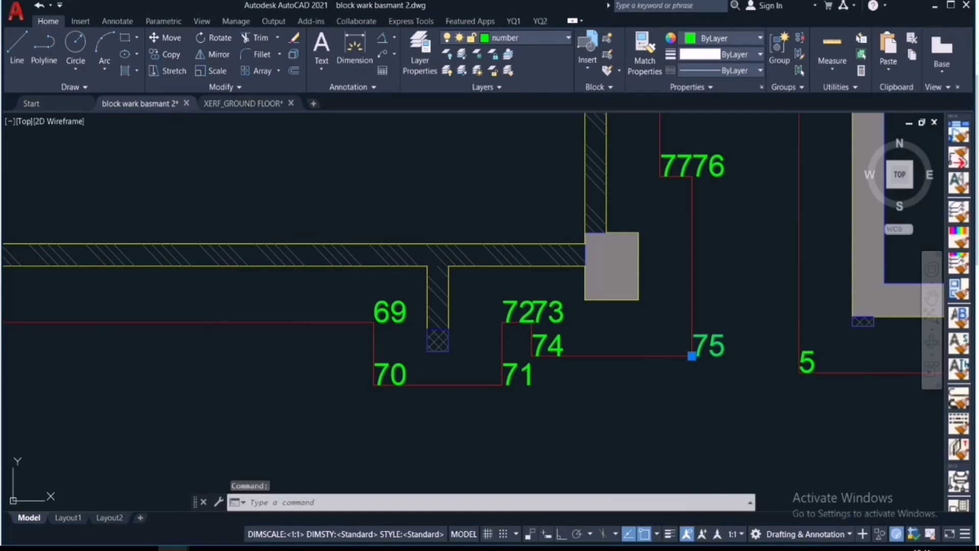
pyautogui.click(709, 392)
pyautogui.scroll(-2, 707, 368)
pyautogui.click(709, 391)
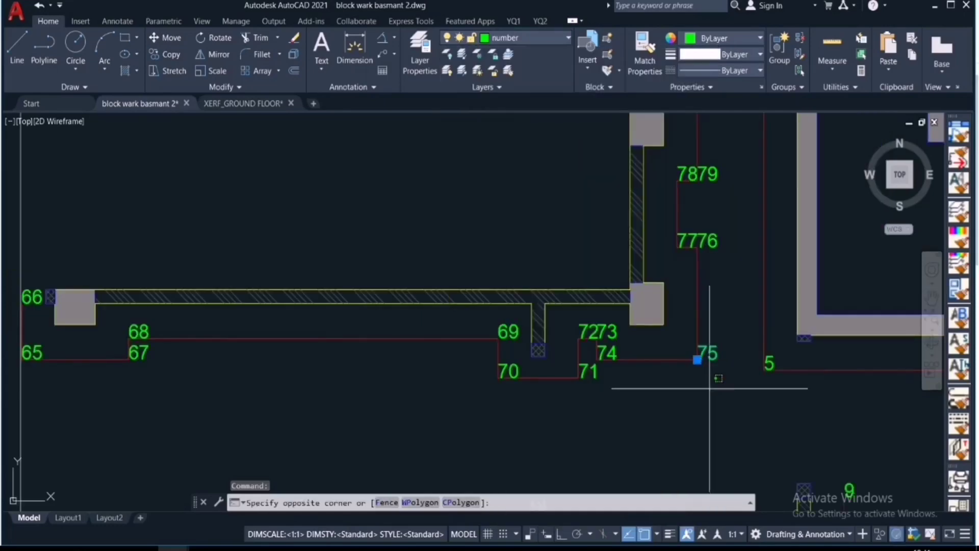
pyautogui.press('Escape')
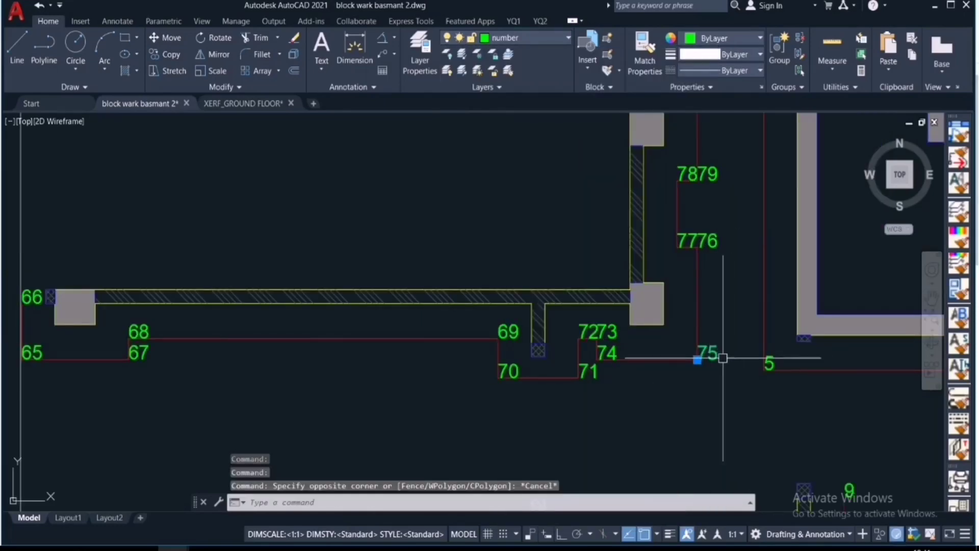
pyautogui.click(555, 41)
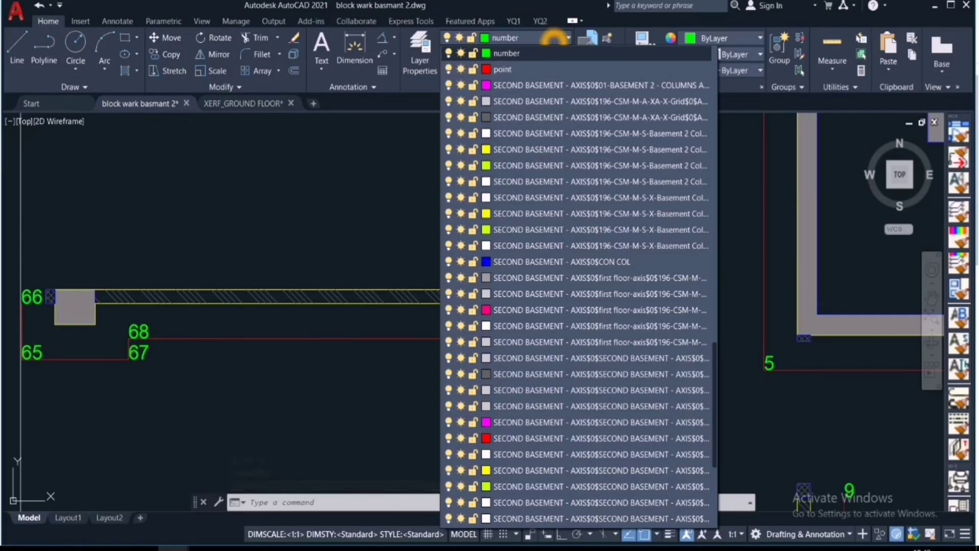
pyautogui.click(448, 54)
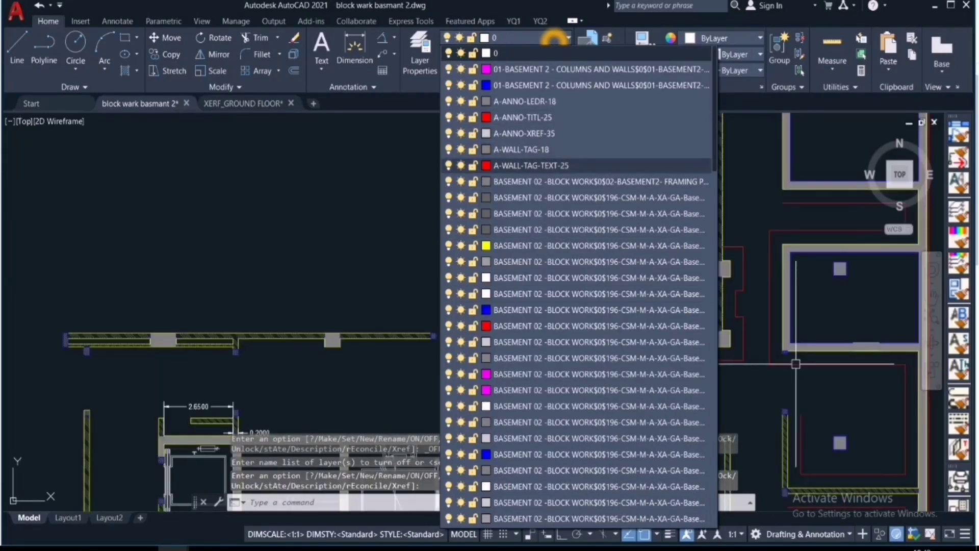
pyautogui.click(390, 169)
pyautogui.scroll(-4, 680, 332)
pyautogui.scroll(5, 721, 339)
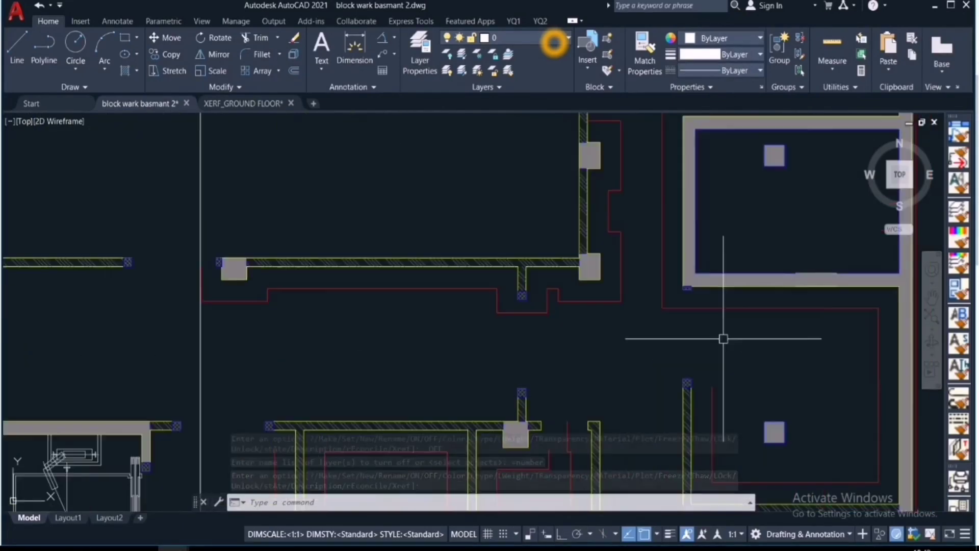
# Select the red outline polyline beside the walls and turn off its layer 0, even though it is the current layer.
pyautogui.click(621, 277)
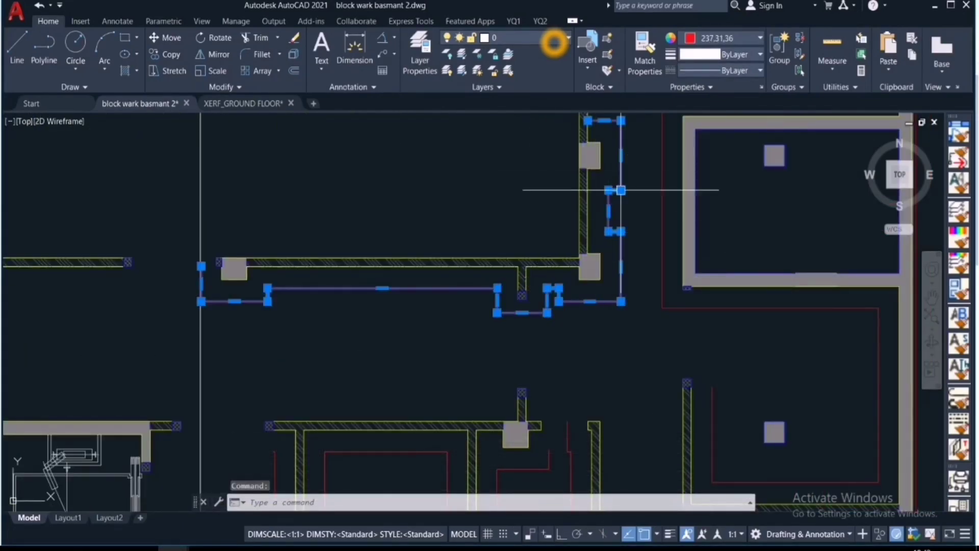
pyautogui.scroll(2, 608, 282)
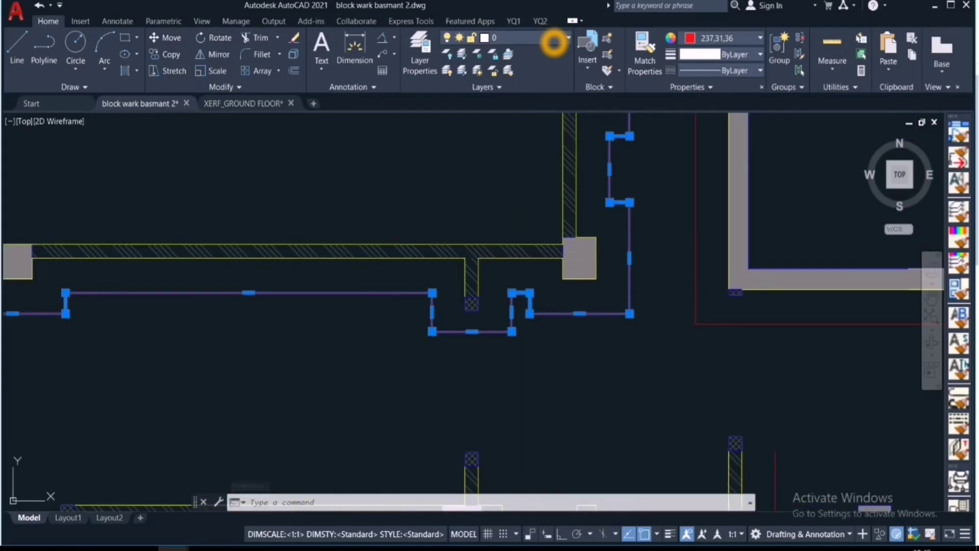
pyautogui.click(554, 43)
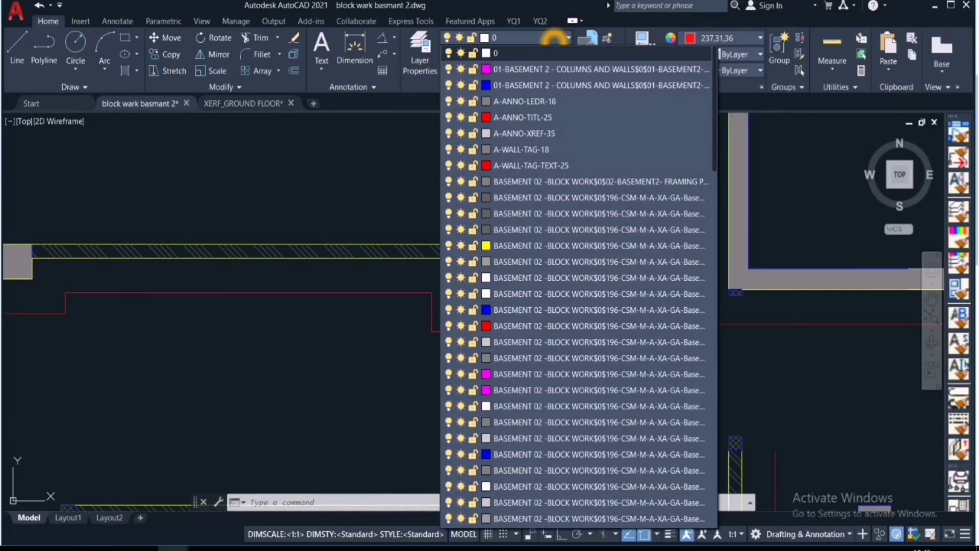
pyautogui.click(448, 53)
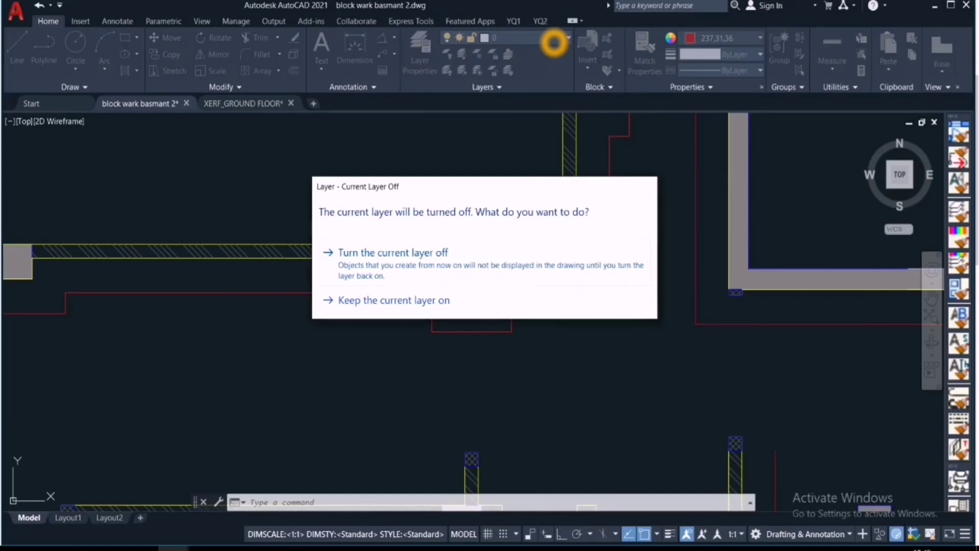
pyautogui.click(393, 252)
pyautogui.scroll(-5, 617, 306)
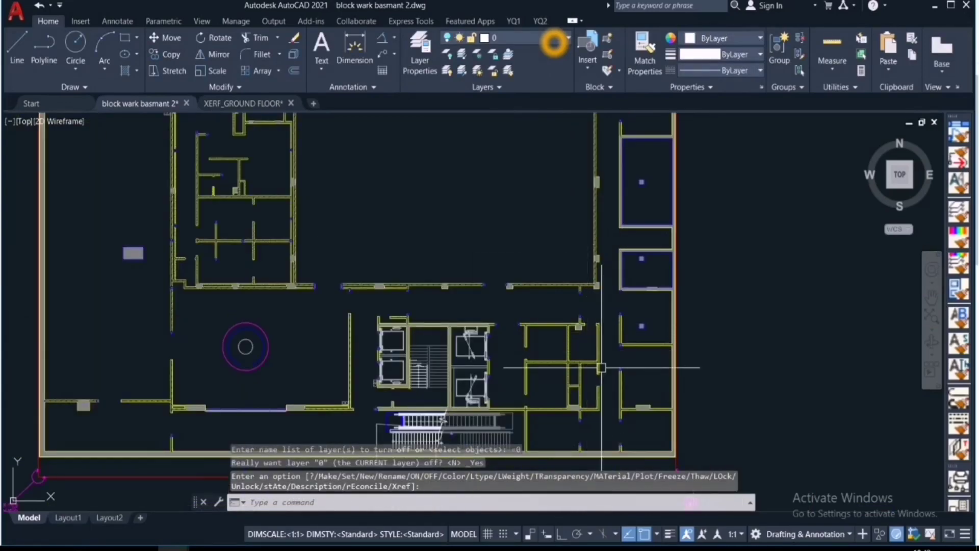
pyautogui.scroll(4, 601, 367)
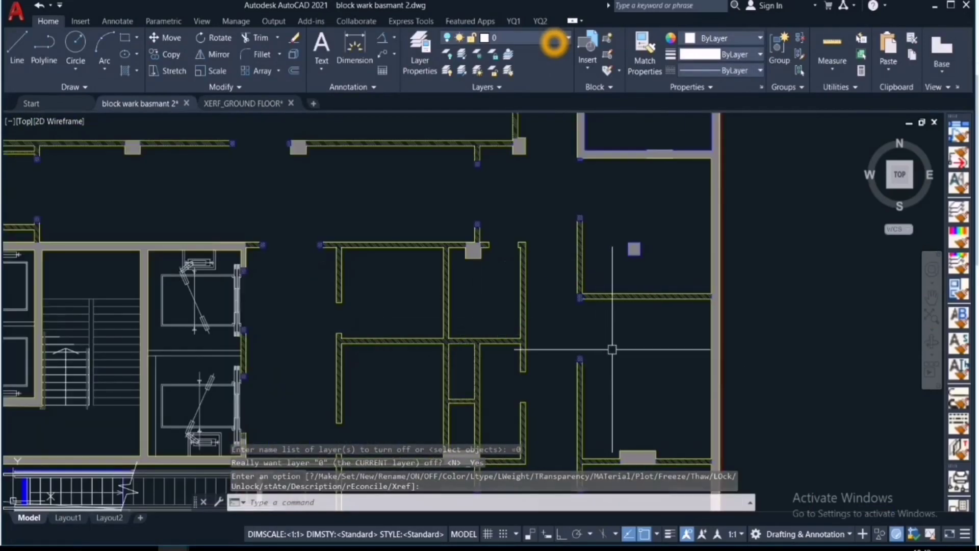
pyautogui.press('Escape')
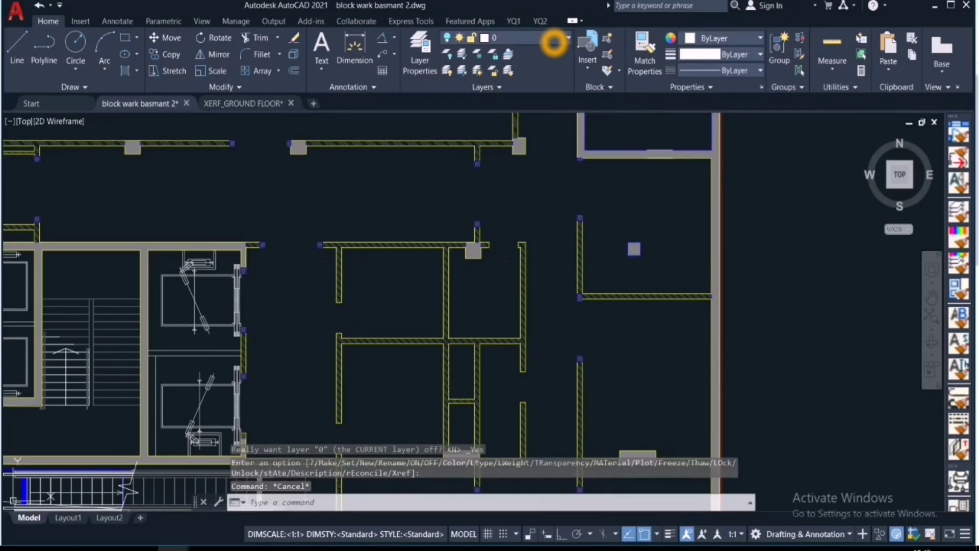
# Turn layer 0 back on and inspect the red outlines across the basement plan.
pyautogui.click(554, 41)
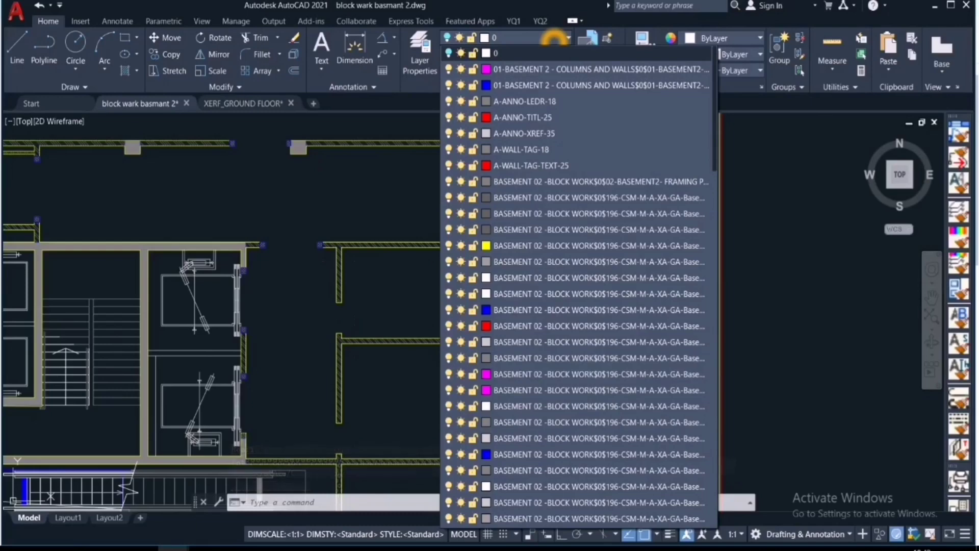
pyautogui.click(554, 42)
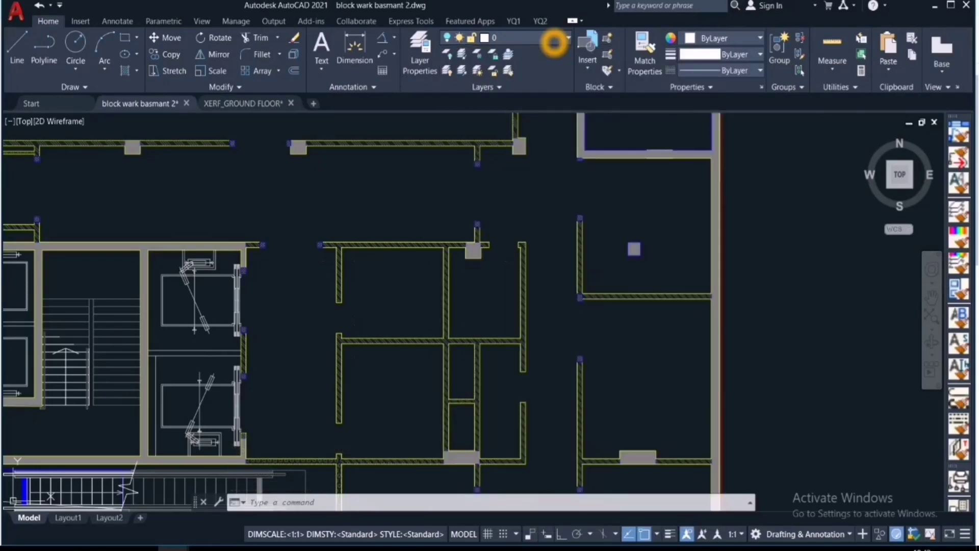
pyautogui.click(554, 42)
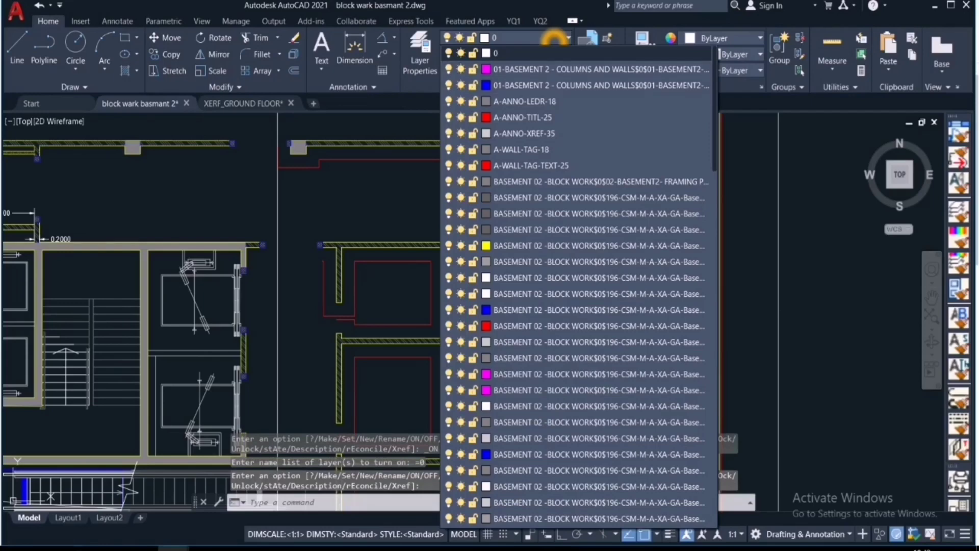
pyautogui.scroll(-4, 352, 305)
pyautogui.scroll(-4, 292, 259)
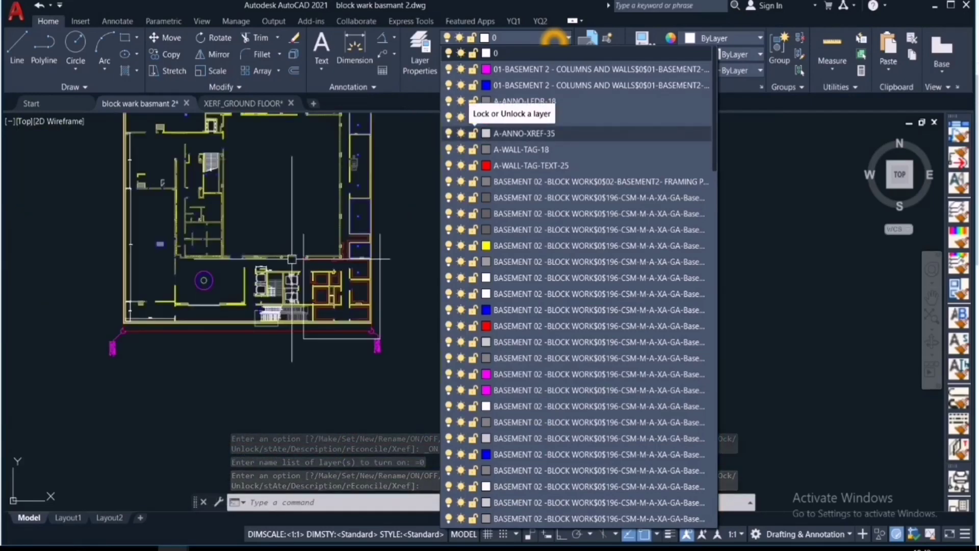
pyautogui.scroll(8, 324, 269)
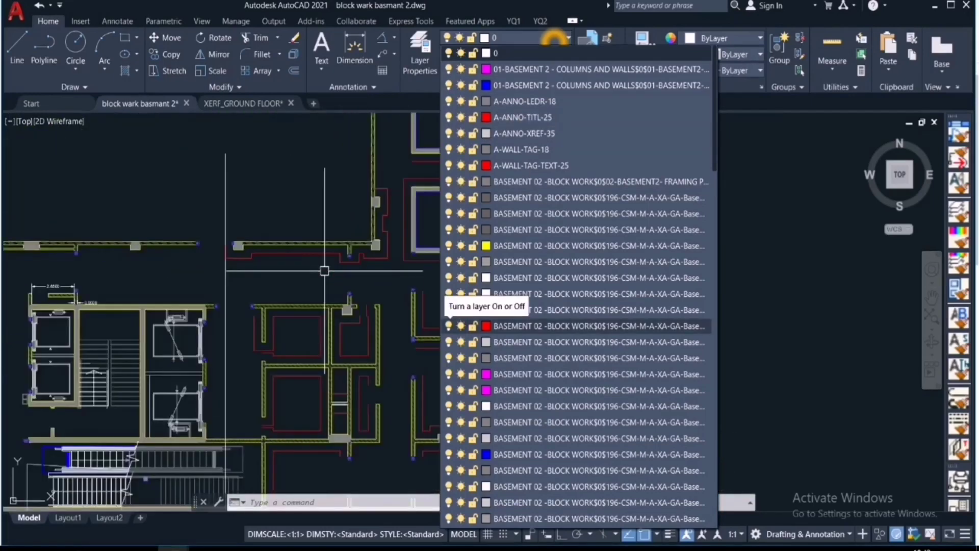
pyautogui.scroll(-4, 411, 363)
pyautogui.scroll(-3, 227, 353)
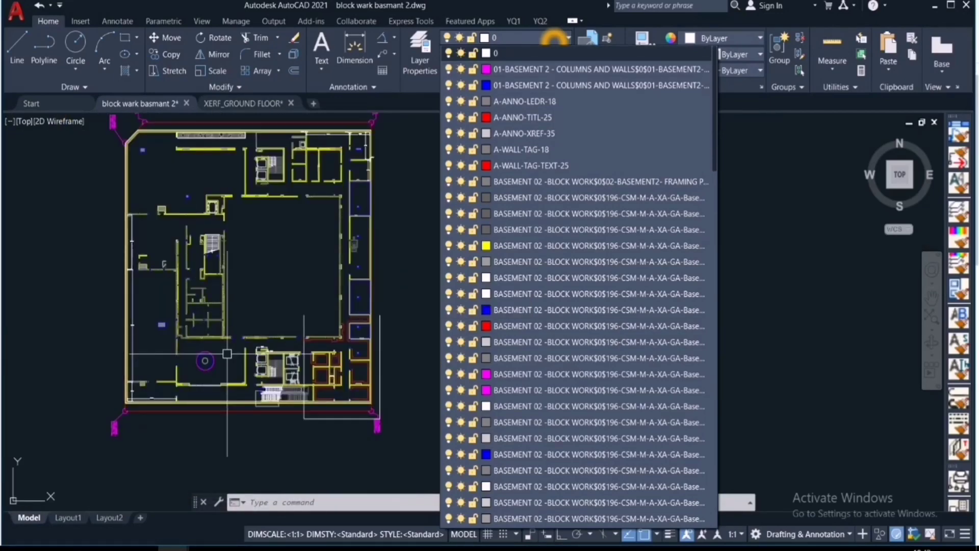
pyautogui.click(555, 40)
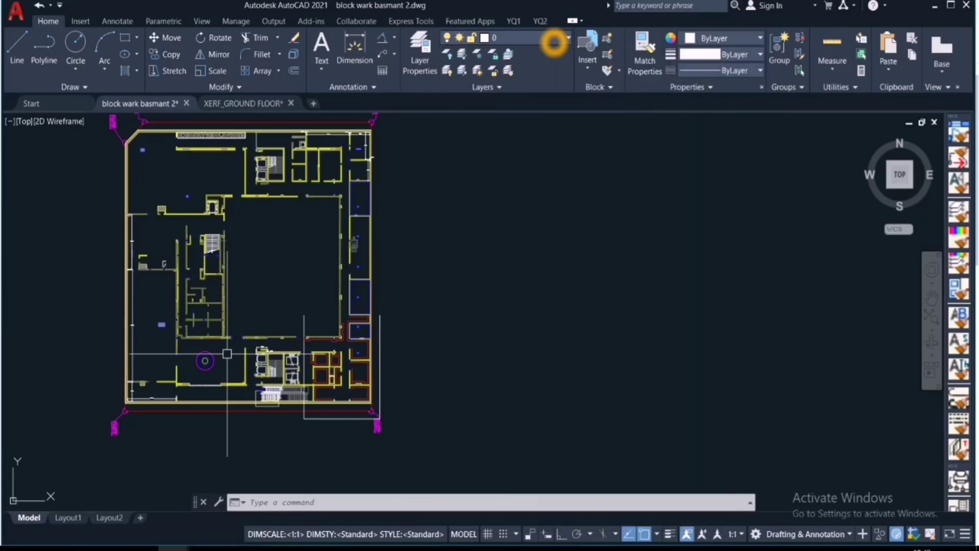
# Lock layer 0 and the two 01-BASEMENT 2 - COLUMNS AND WALLS layers.
pyautogui.click(555, 40)
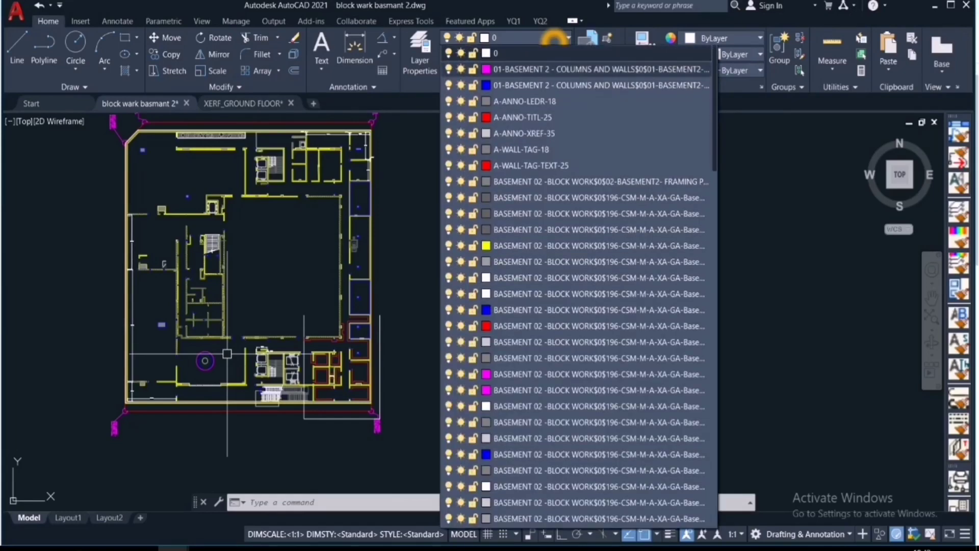
pyautogui.click(473, 53)
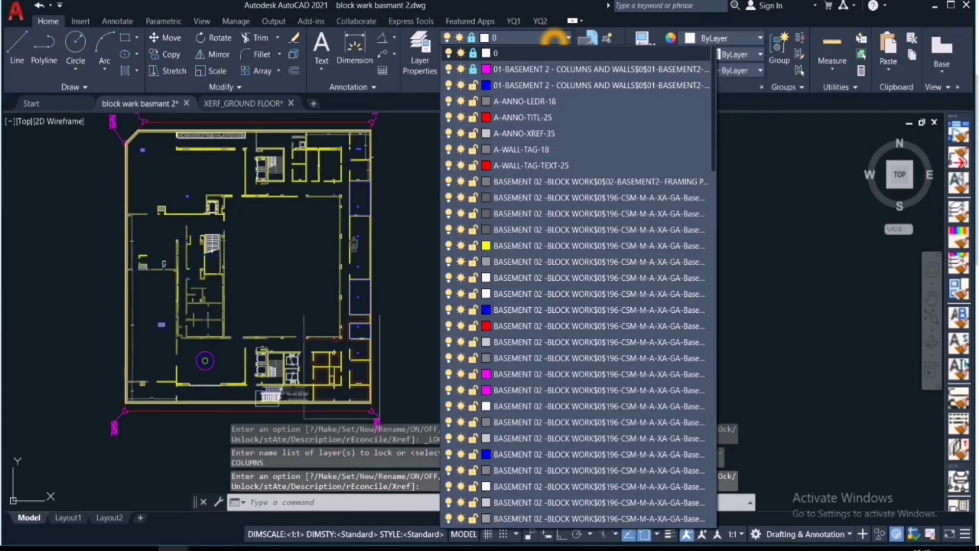
pyautogui.click(473, 69)
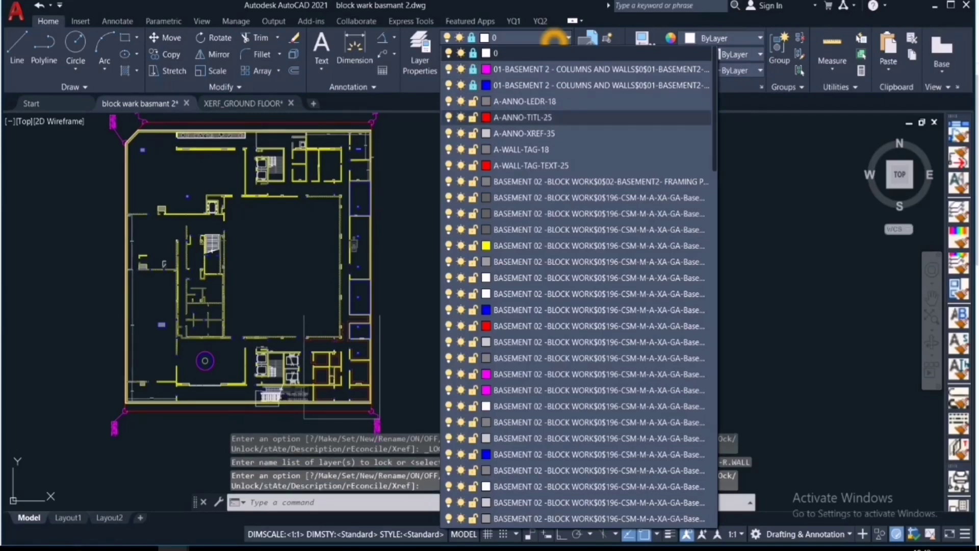
pyautogui.click(473, 85)
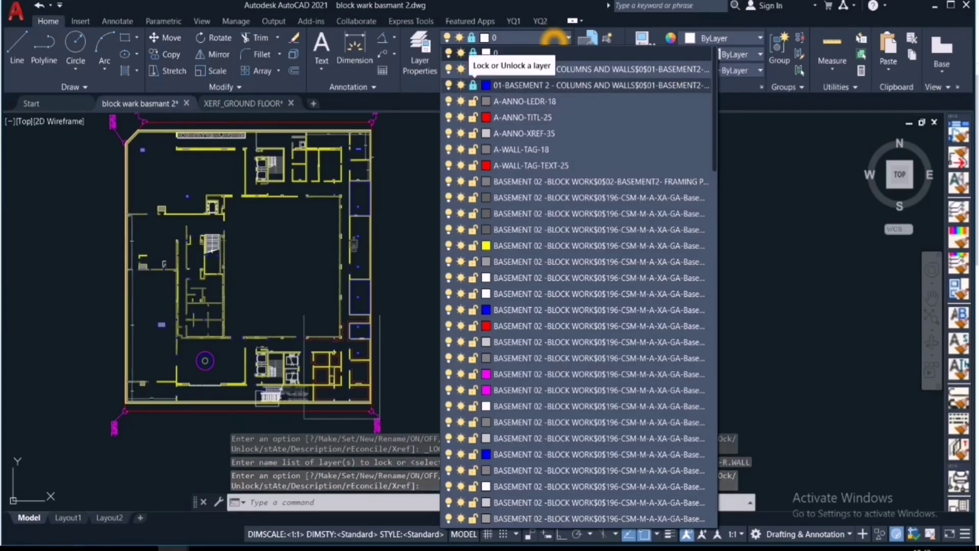
# Unlock the two 01-BASEMENT 2 - COLUMNS AND WALLS layers and leave layer 0 locked.
pyautogui.click(473, 85)
pyautogui.click(473, 69)
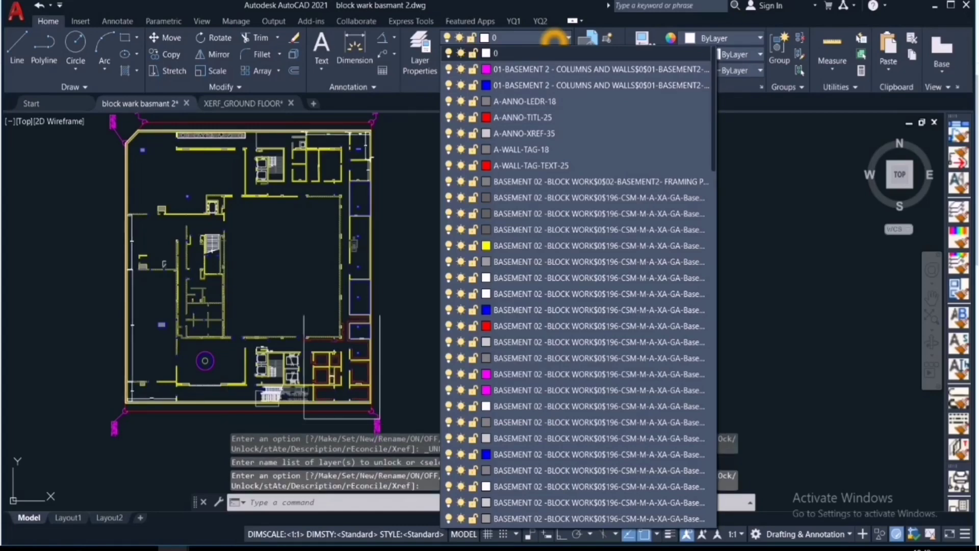
pyautogui.click(473, 53)
pyautogui.click(772, 229)
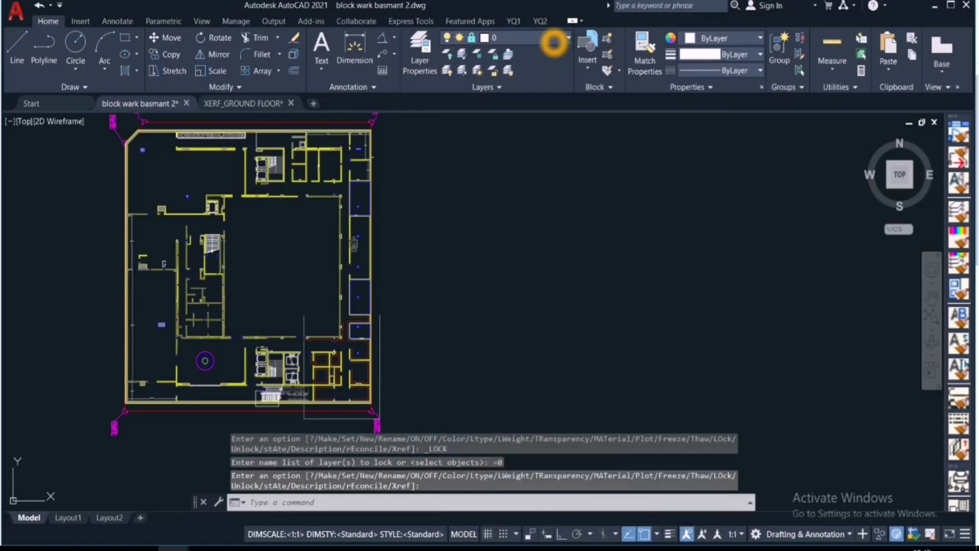
# Open the gallery of insertable blocks to review the drawing's blocks, and close it without inserting any.
pyautogui.click(541, 224)
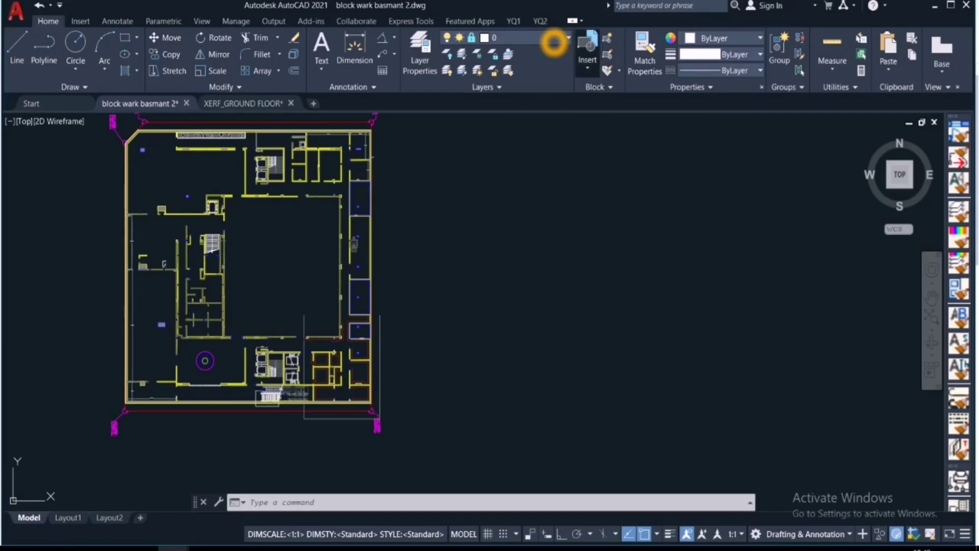
pyautogui.click(587, 51)
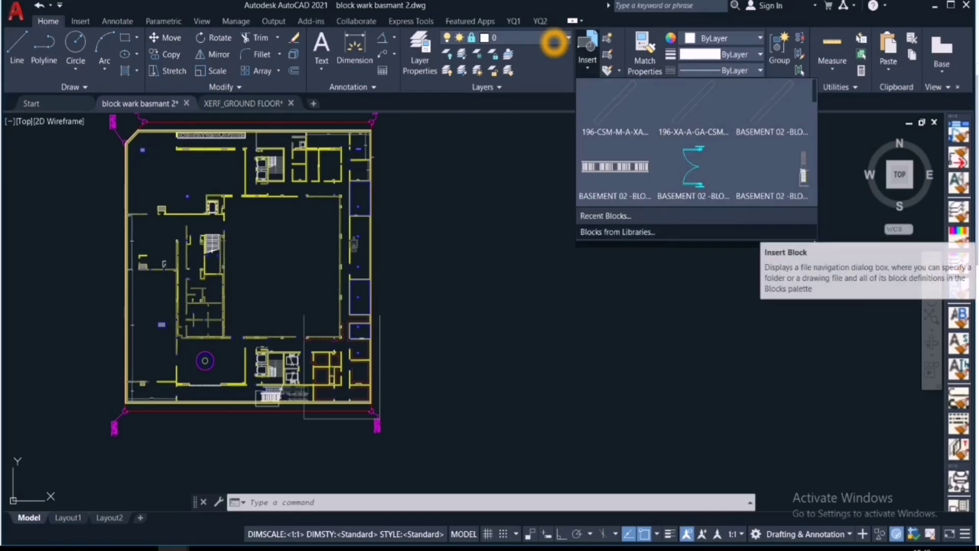
pyautogui.click(704, 179)
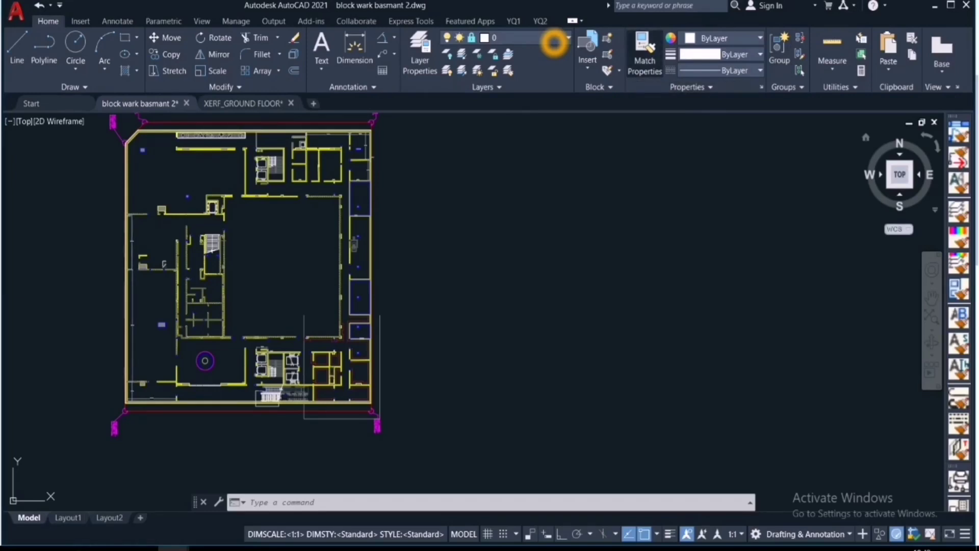
# Start Match Properties and take the magenta coordinate text of the plot corner above the plan's chamfered corner as the source.
pyautogui.click(644, 56)
pyautogui.scroll(-4, 576, 297)
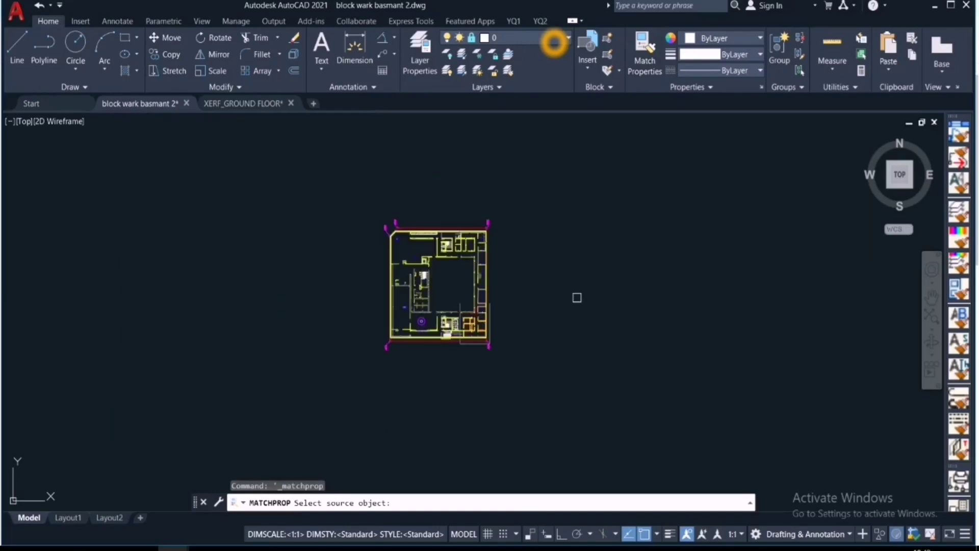
pyautogui.scroll(5, 395, 225)
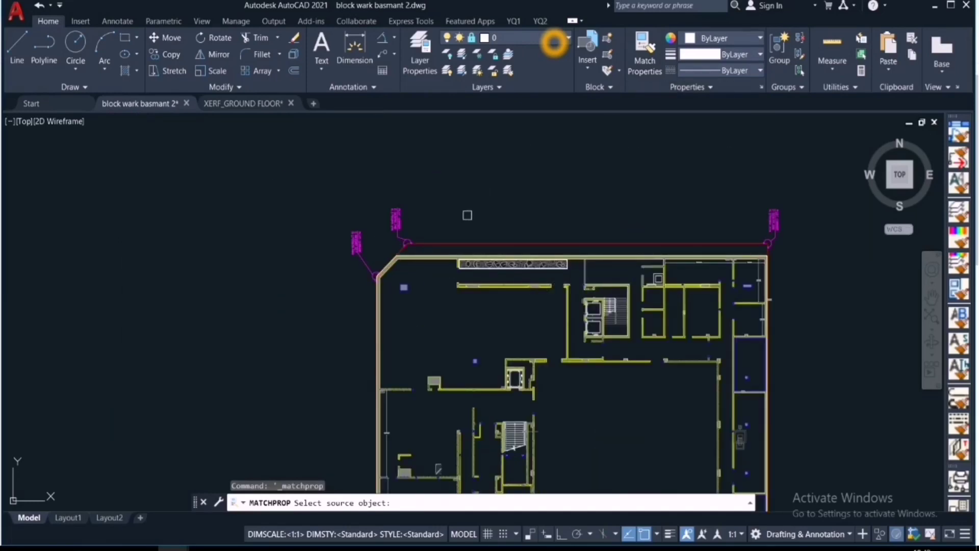
pyautogui.scroll(5, 423, 250)
pyautogui.scroll(2, 377, 308)
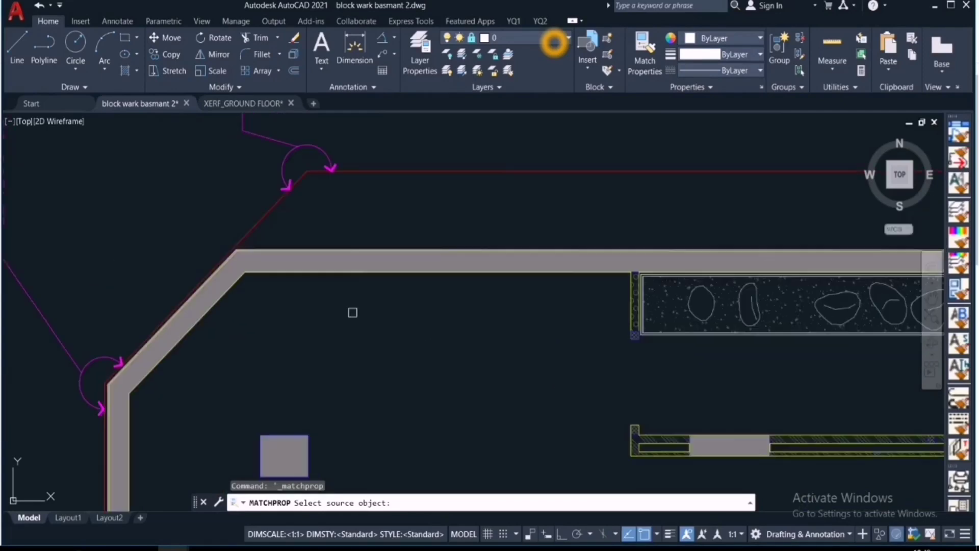
pyautogui.scroll(-4, 362, 322)
pyautogui.scroll(4, 298, 167)
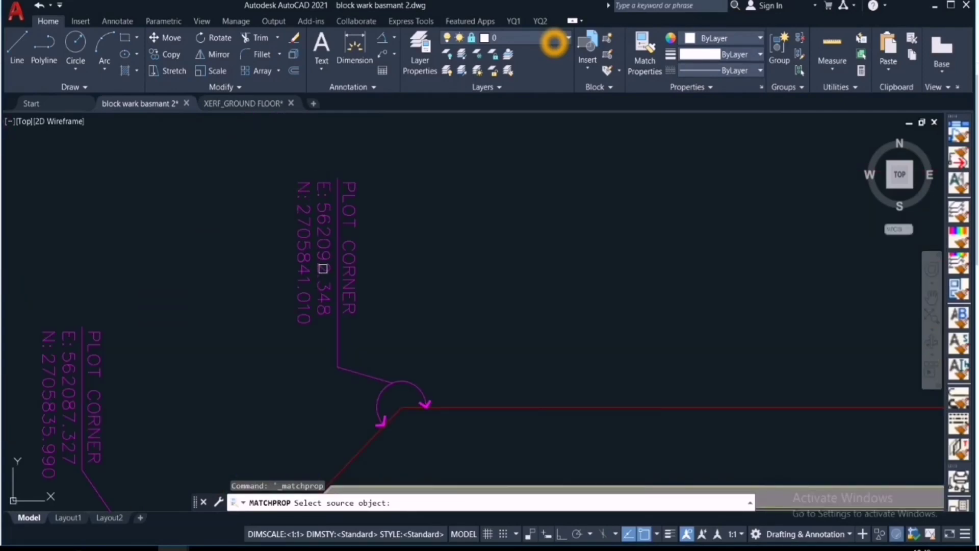
# Try to apply the plot-corner text's properties to the red outline on locked layer 0 near the courtyard's lower-right corner.
pyautogui.scroll(-6, 476, 315)
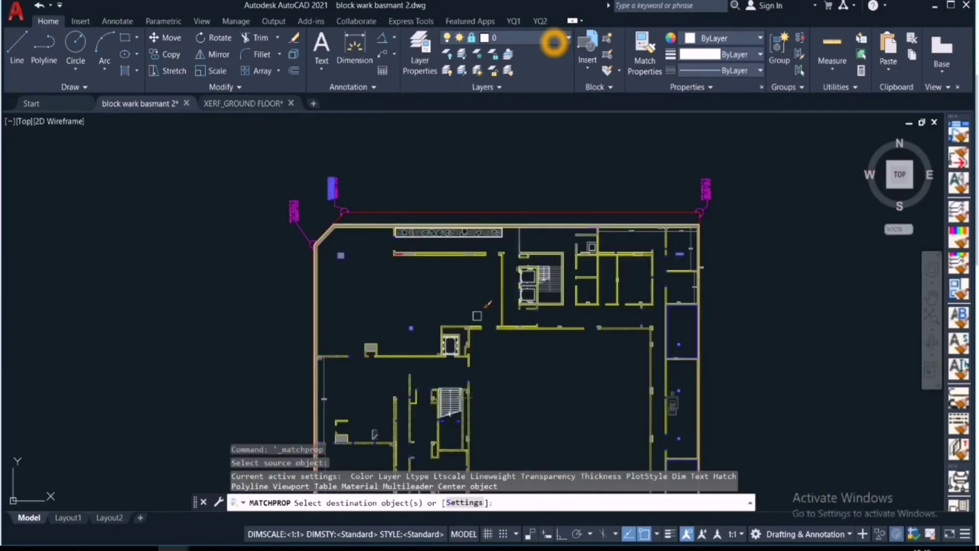
pyautogui.scroll(-2, 503, 196)
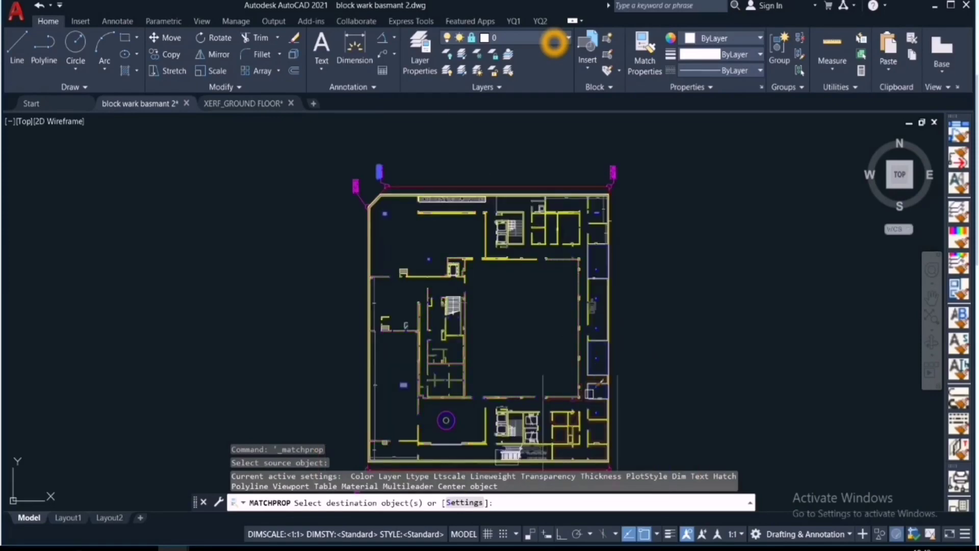
pyautogui.scroll(6, 590, 393)
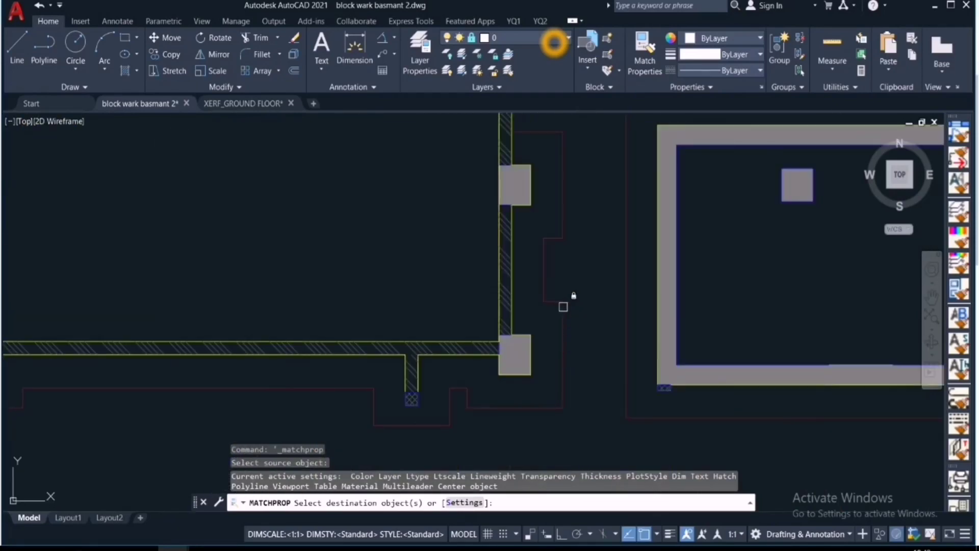
pyautogui.click(563, 306)
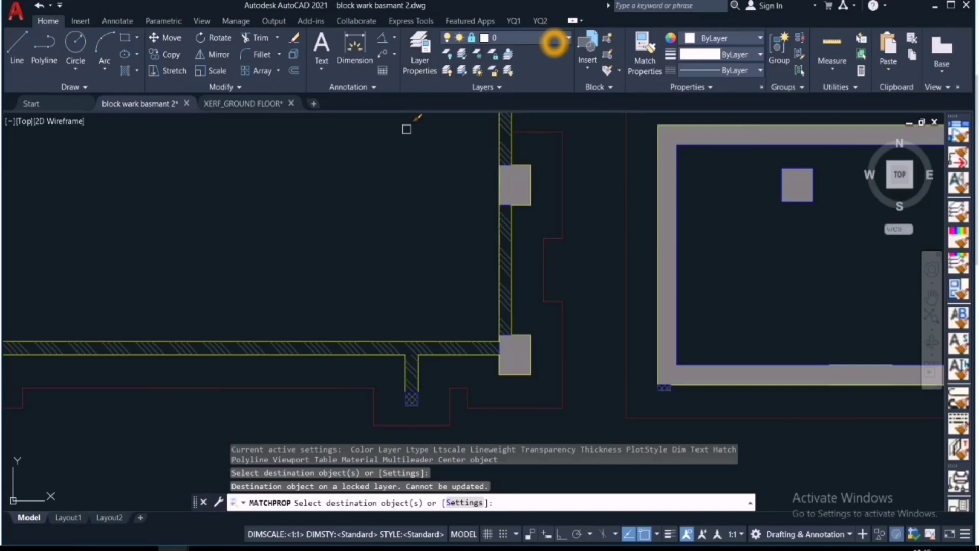
# Unlock layer 0 while Match Properties stays active.
pyautogui.click(554, 40)
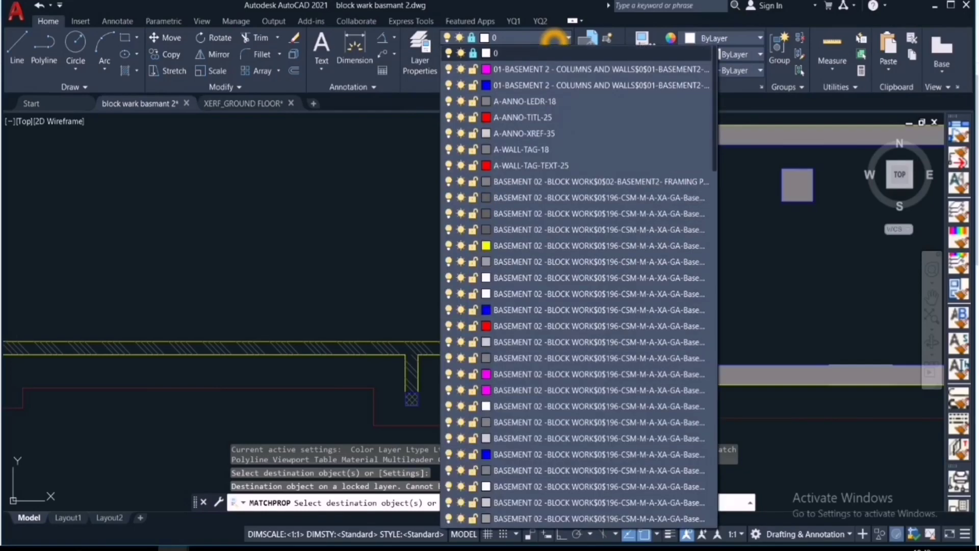
pyautogui.click(473, 53)
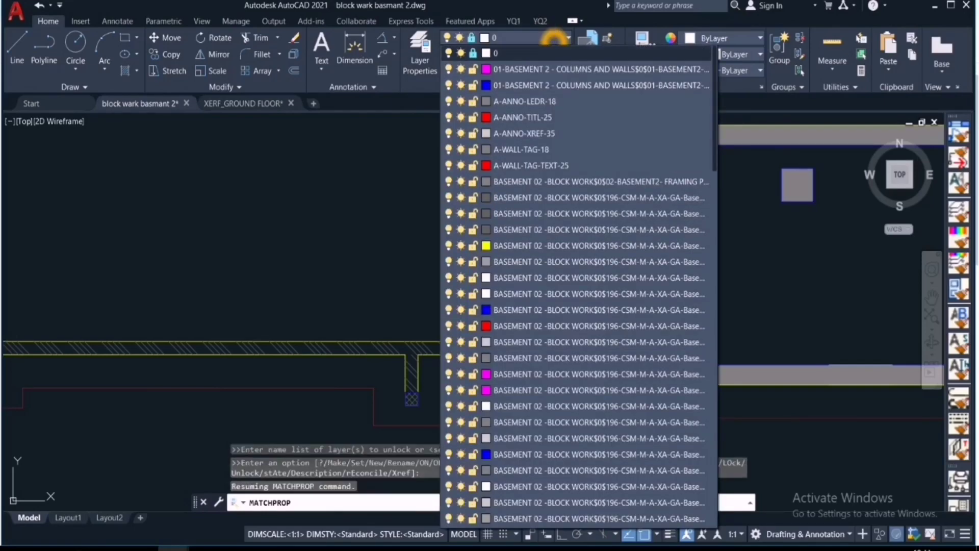
pyautogui.scroll(-8, 361, 164)
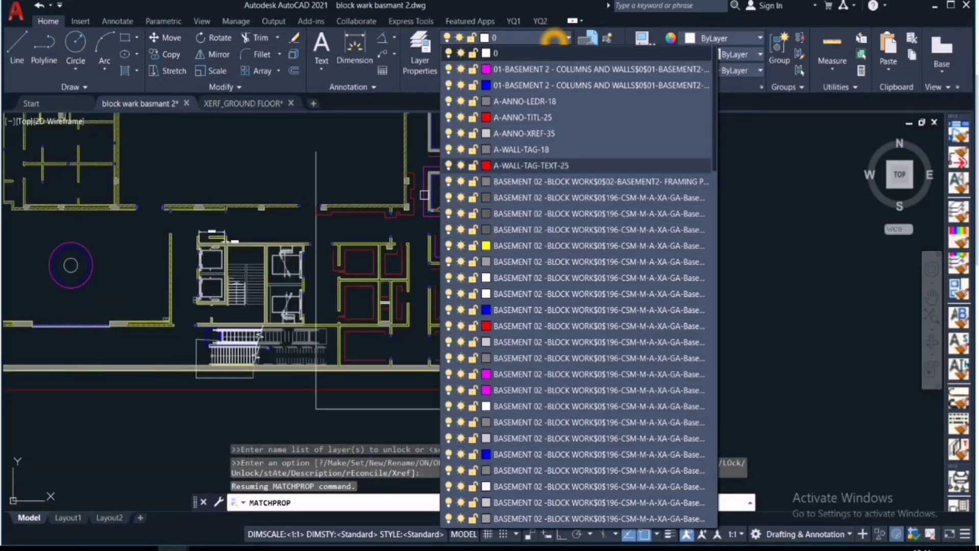
pyautogui.click(554, 40)
# Apply the plot-corner text's magenta properties to the red outline around the courtyard's lower-right wall corner, and end Match Properties.
pyautogui.scroll(6, 425, 259)
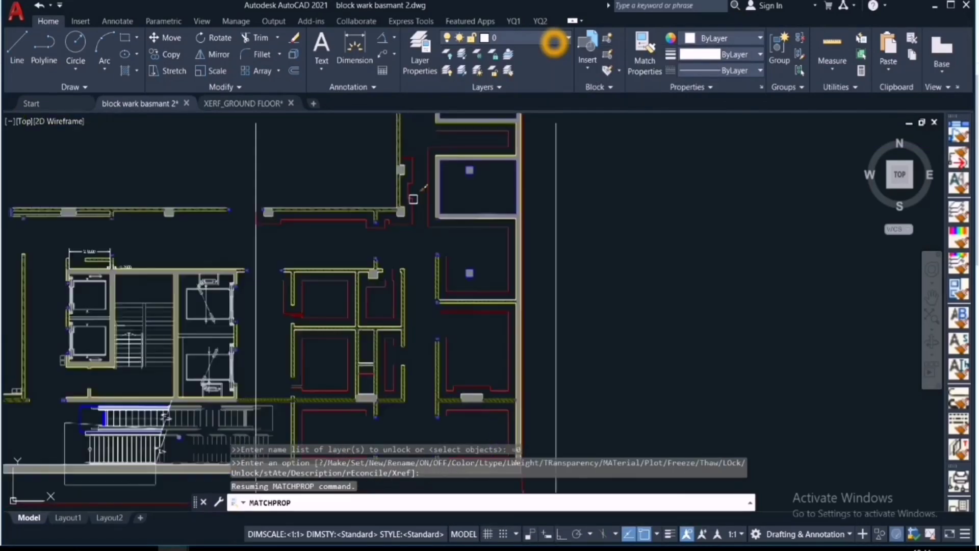
pyautogui.scroll(-7, 414, 222)
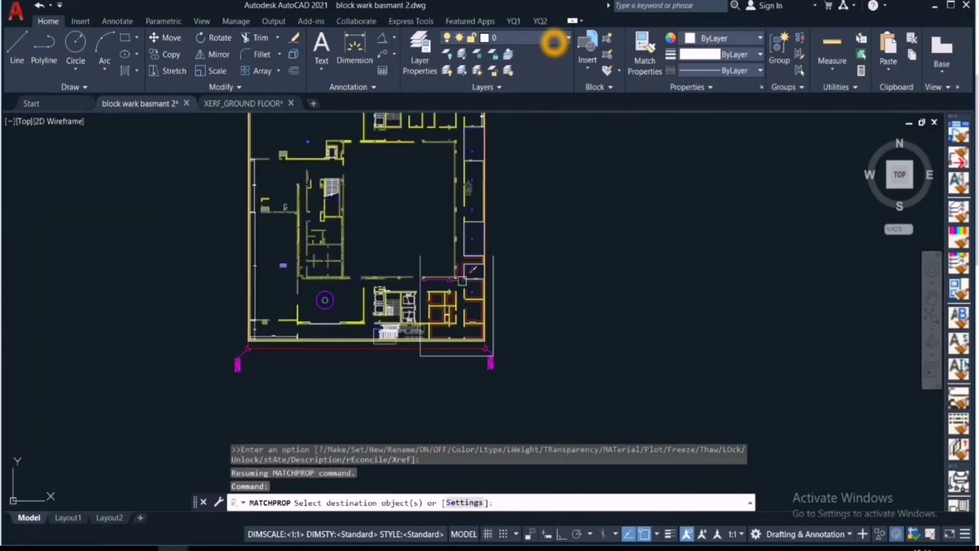
pyautogui.scroll(5, 372, 185)
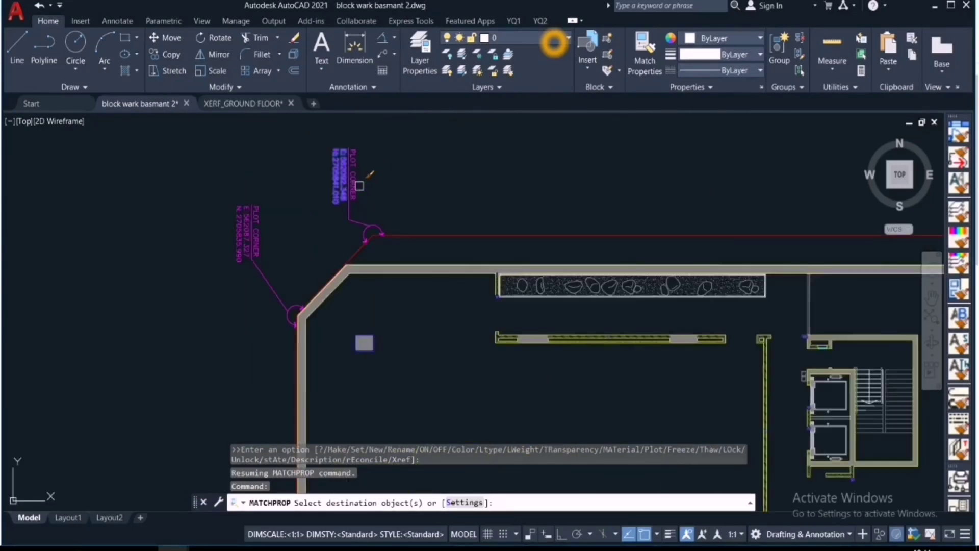
pyautogui.scroll(-4, 367, 188)
pyautogui.scroll(8, 490, 283)
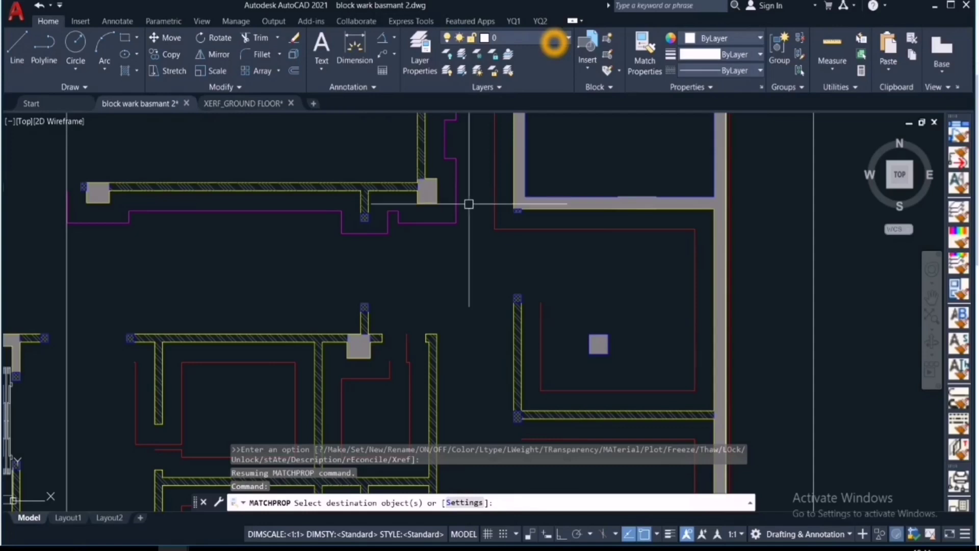
pyautogui.press('Escape')
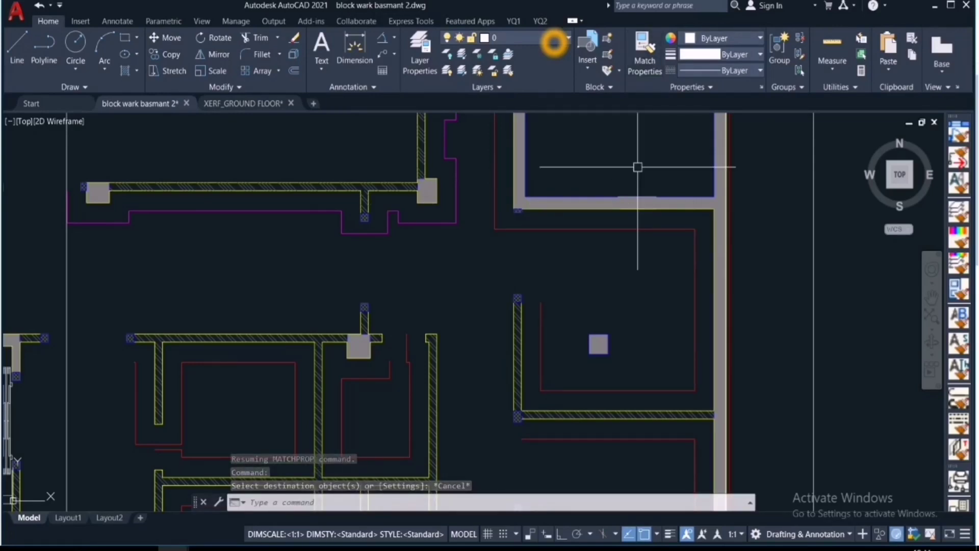
# Set the color for new objects to Red.
pyautogui.click(722, 38)
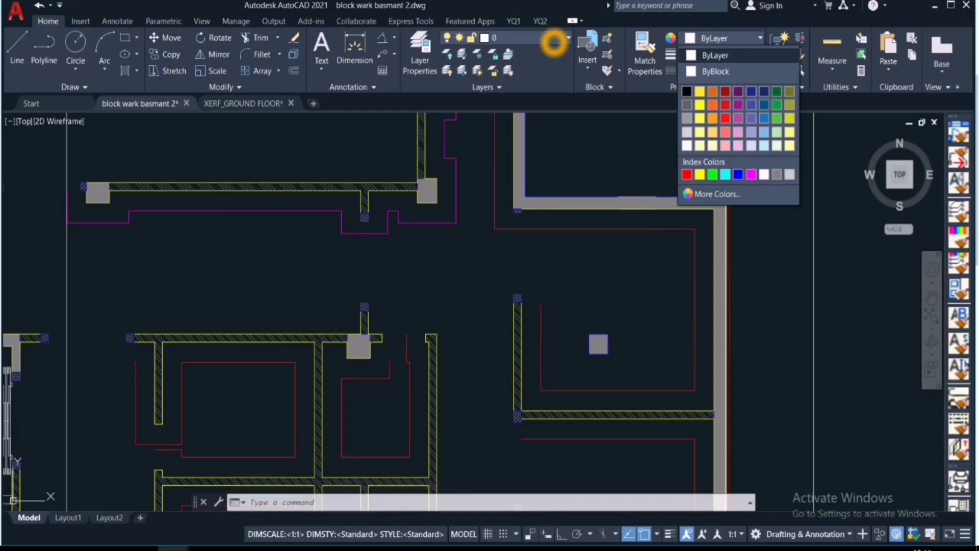
pyautogui.scroll(-6, 285, 205)
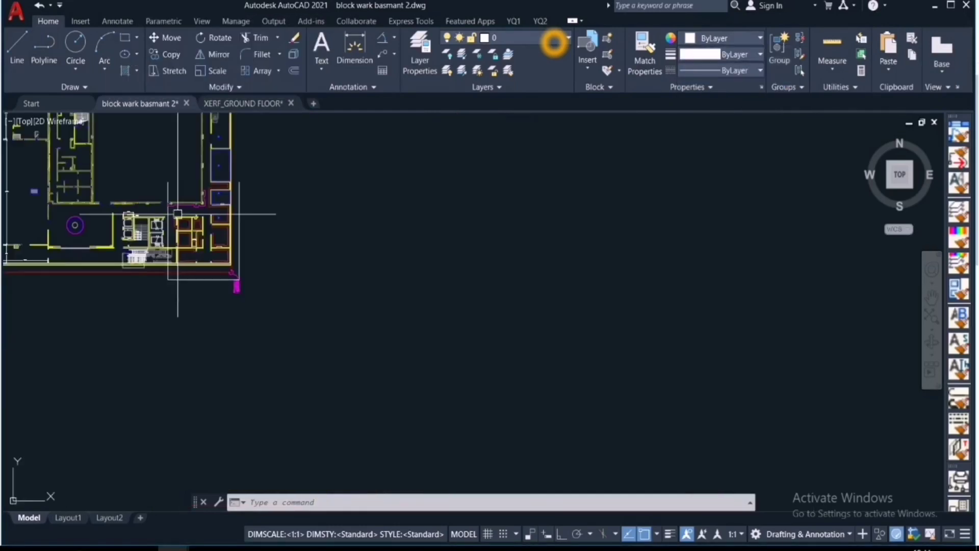
pyautogui.click(284, 205)
pyautogui.click(548, 201)
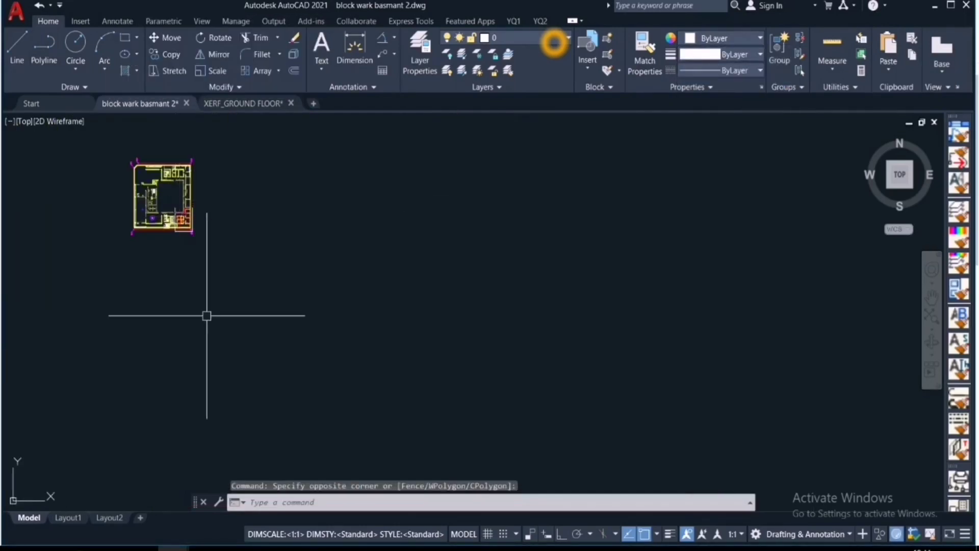
pyautogui.click(724, 38)
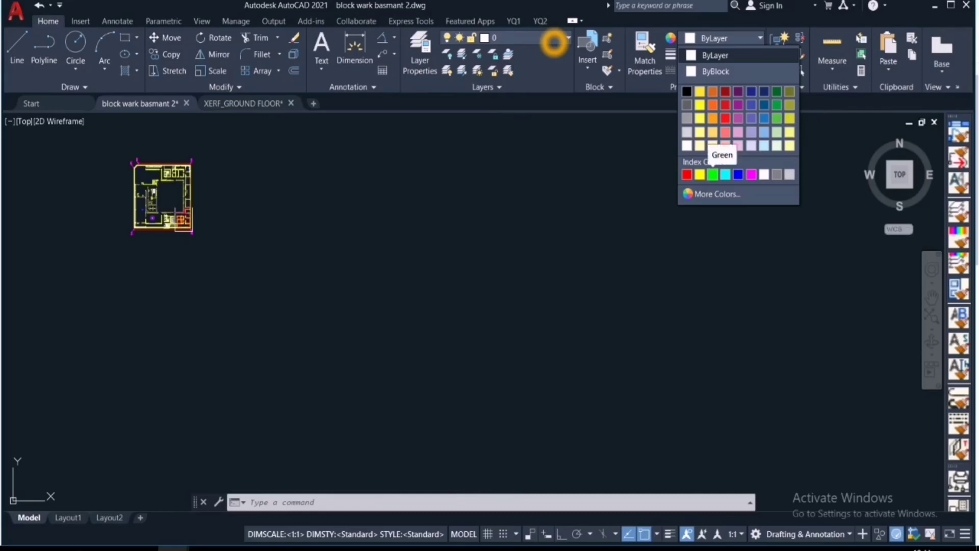
pyautogui.click(687, 174)
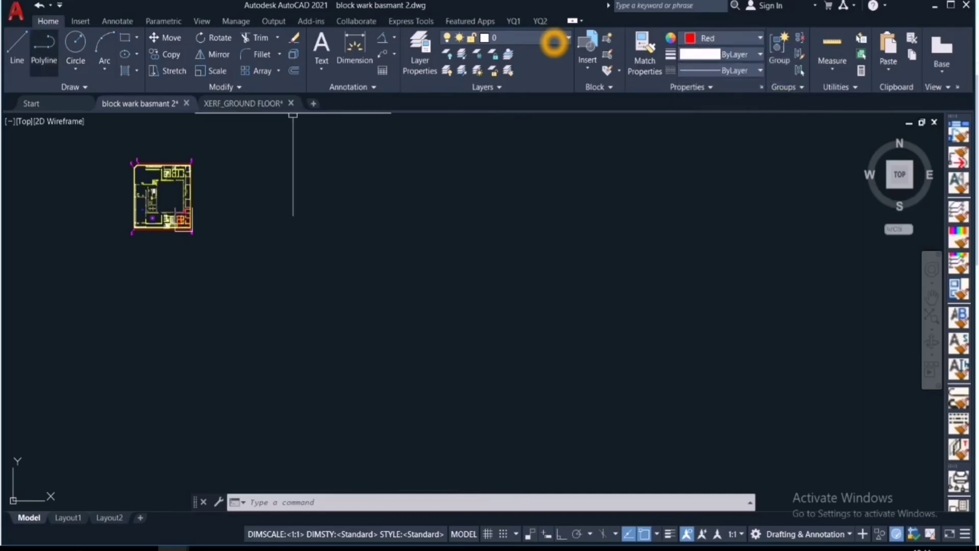
# Draw a zigzag of six connected line segments in the empty area to the right of the basement plan.
pyautogui.click(16, 49)
pyautogui.click(357, 285)
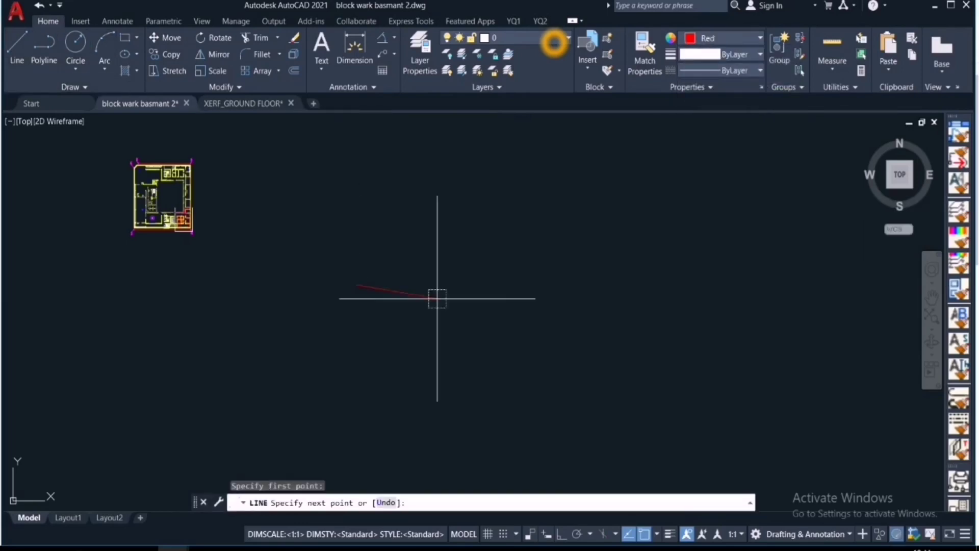
pyautogui.click(617, 277)
pyautogui.click(505, 354)
pyautogui.click(362, 256)
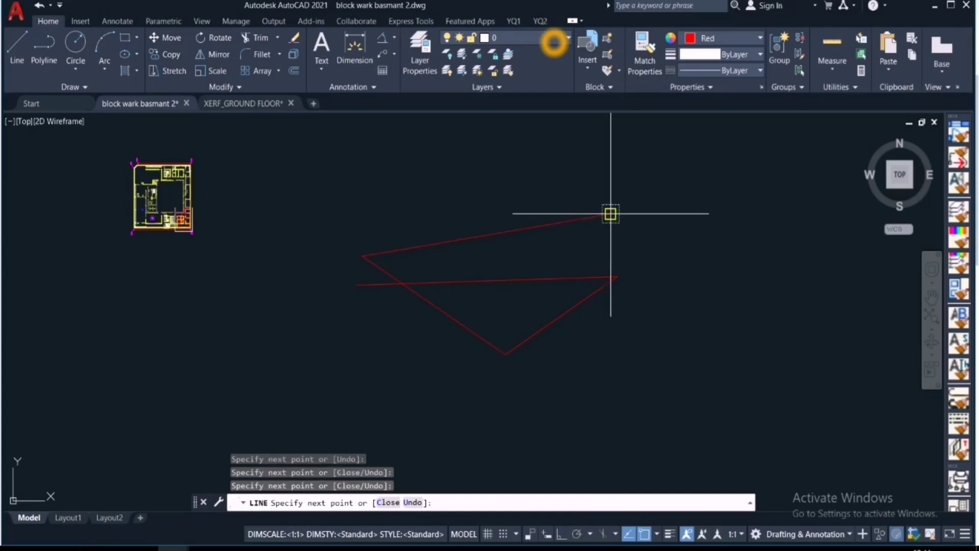
pyautogui.click(610, 214)
pyautogui.click(560, 265)
pyautogui.click(453, 224)
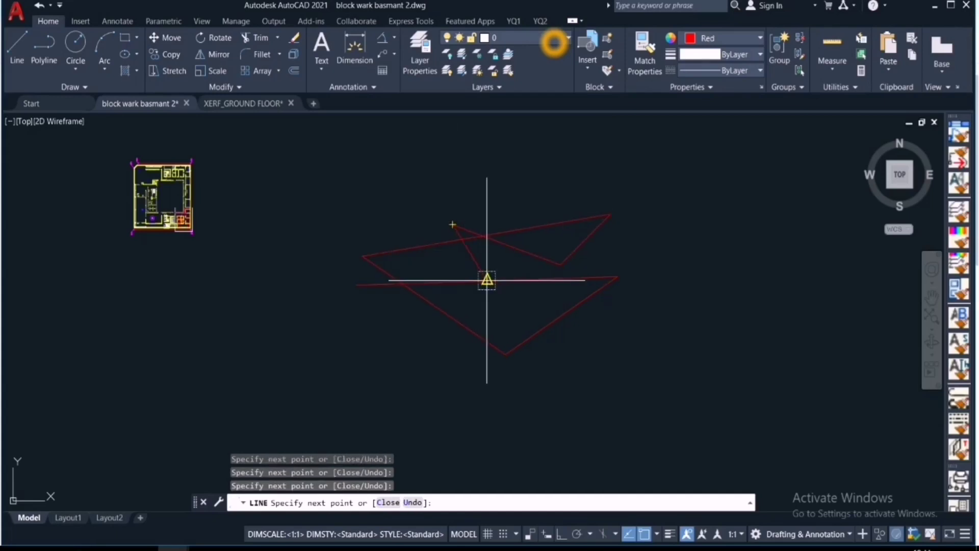
pyautogui.press('Escape')
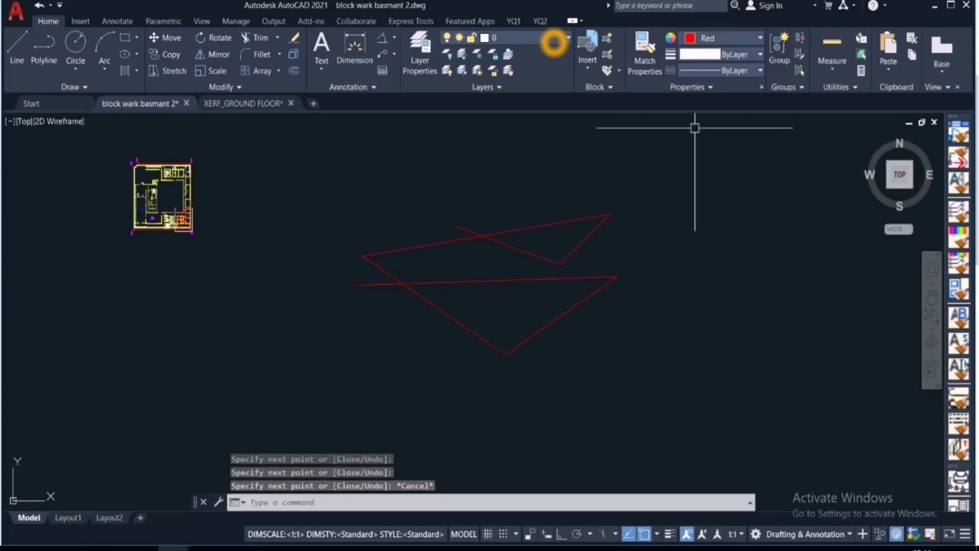
# Review the available lineweights from 0.00 mm to 2.11 mm and close the list without choosing one.
pyautogui.click(750, 54)
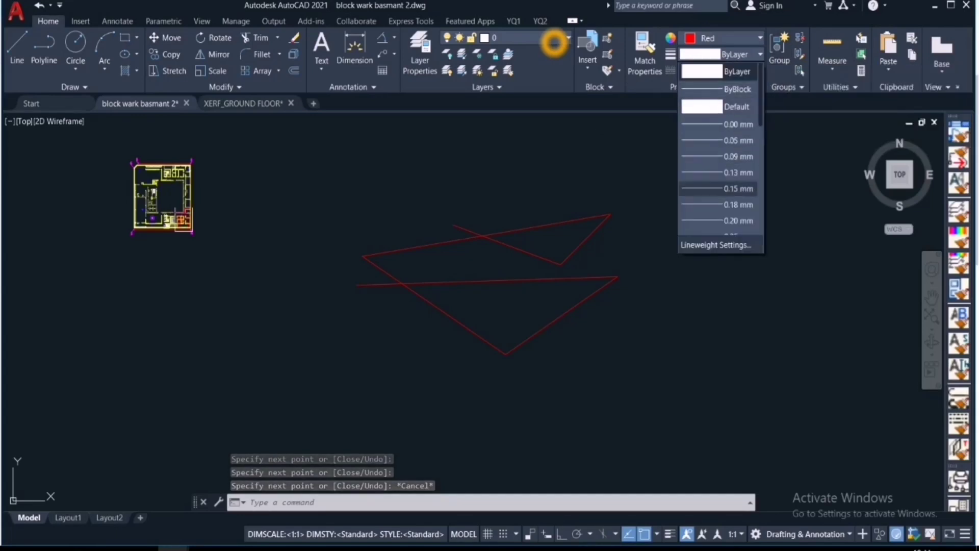
pyautogui.scroll(-4, 719, 168)
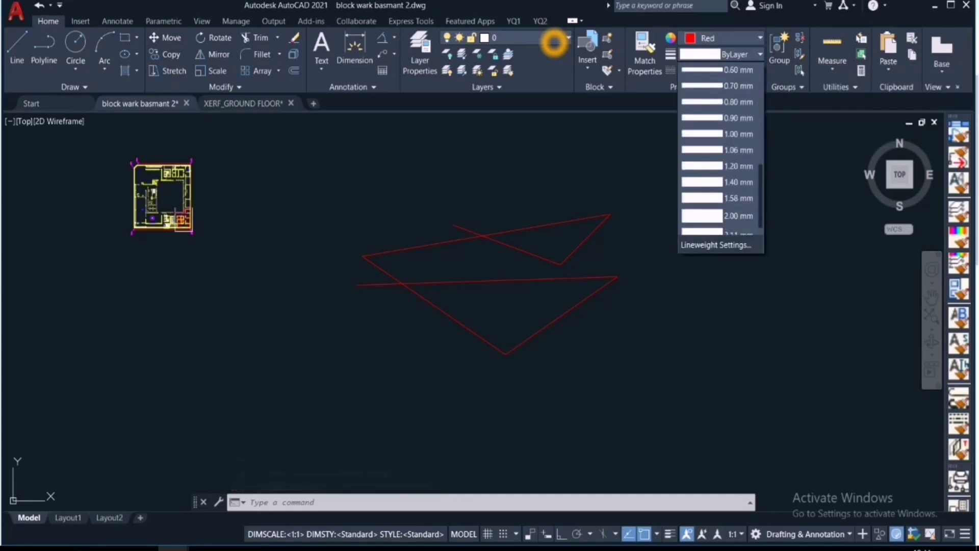
pyautogui.scroll(-5, 720, 270)
pyautogui.scroll(-1, 719, 168)
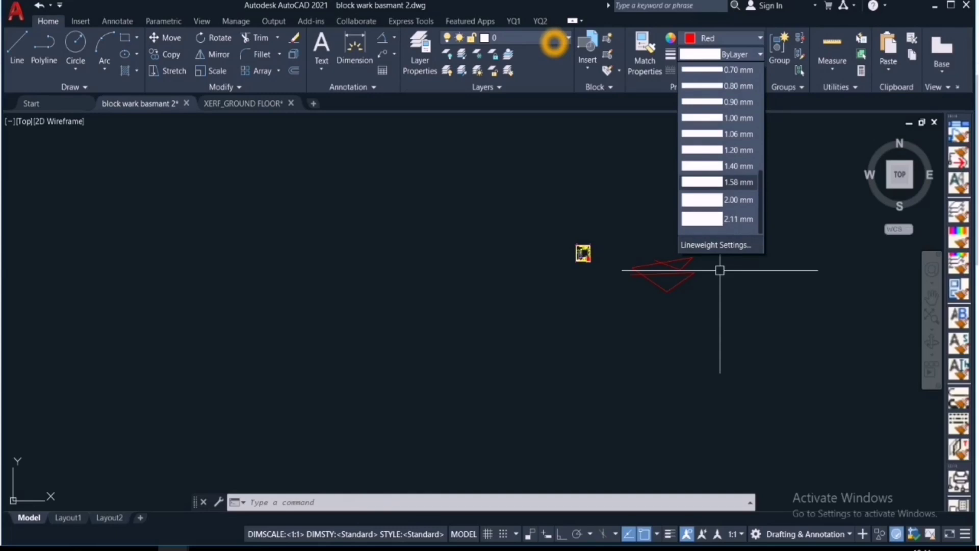
pyautogui.scroll(12, 719, 173)
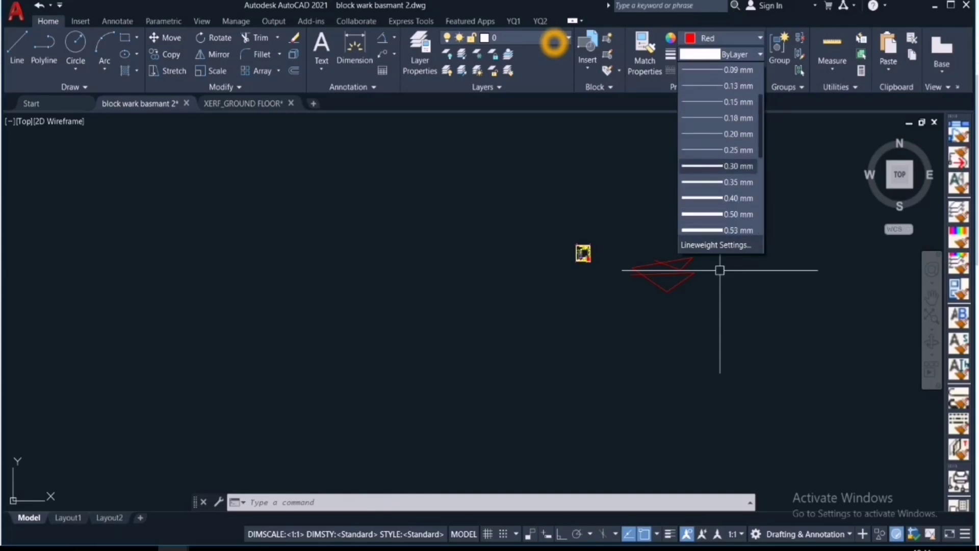
pyautogui.scroll(3, 719, 158)
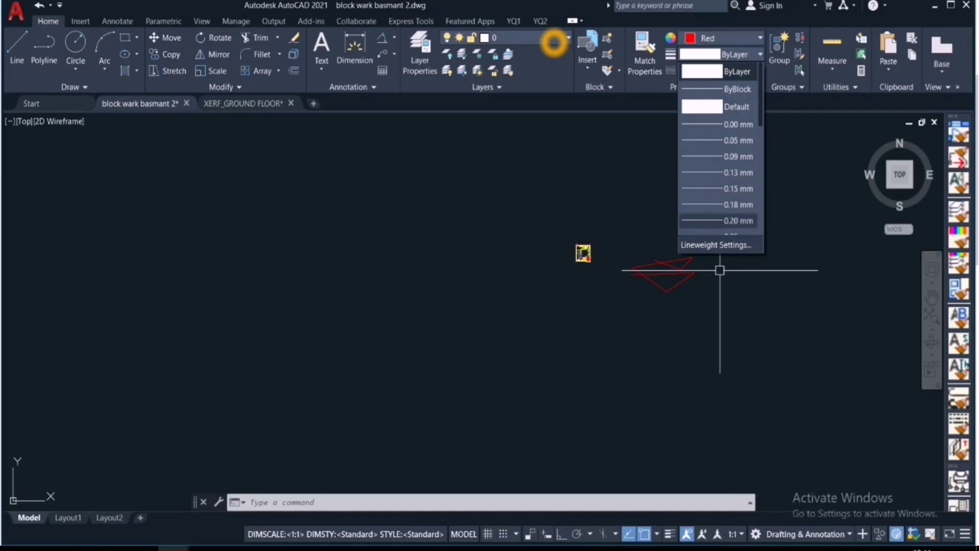
pyautogui.click(720, 270)
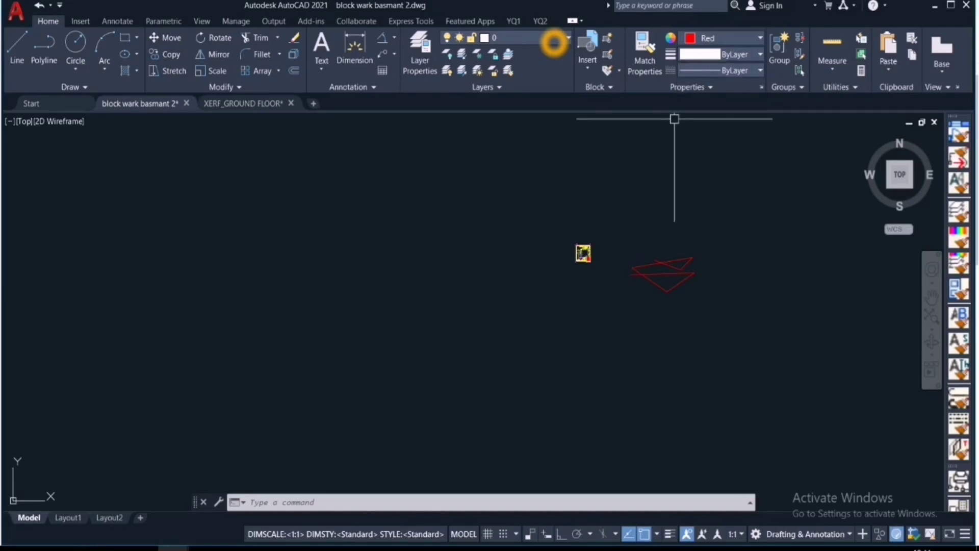
# Set the linetype for new objects to $0$BASEMENT 02$0$196-CSM-M-A-XA-X-Plot$0$BORDER2.
pyautogui.click(734, 71)
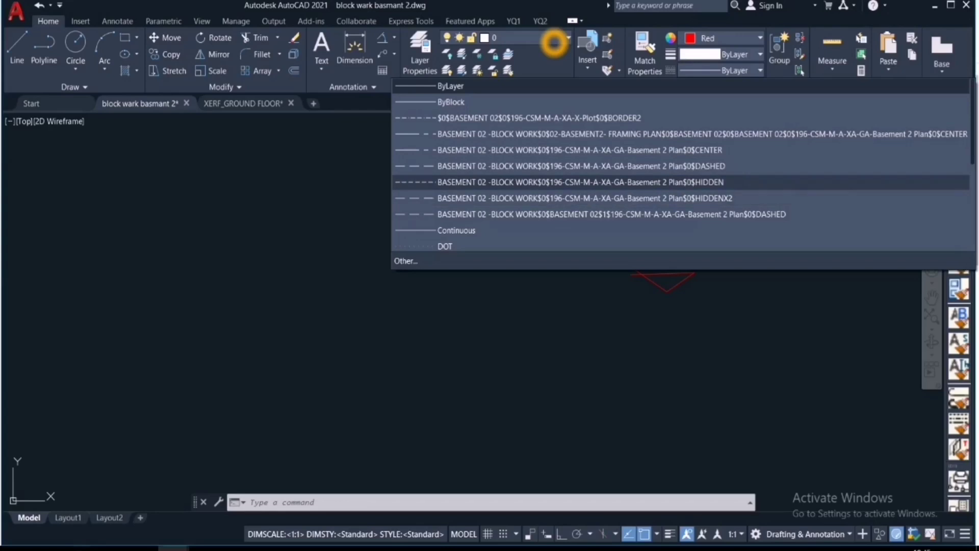
pyautogui.click(539, 118)
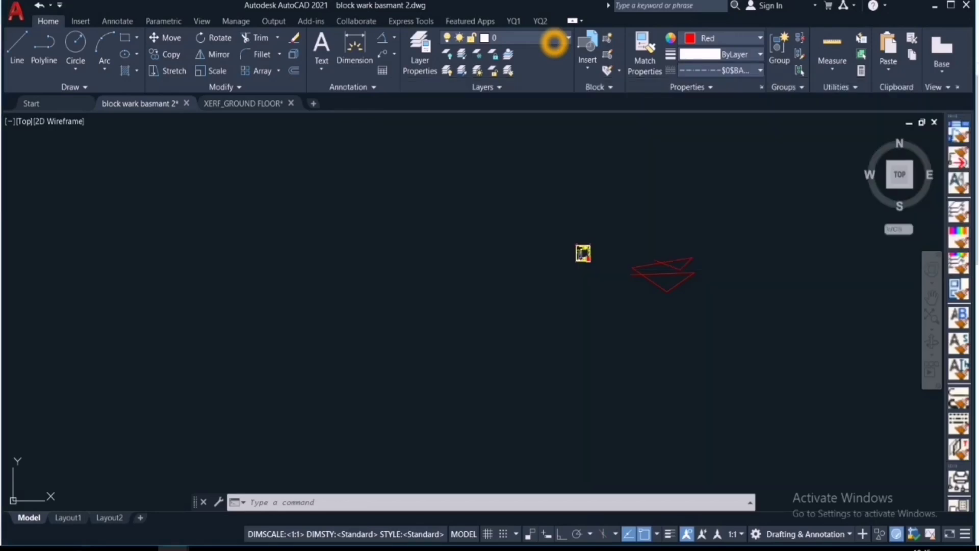
pyautogui.click(256, 206)
pyautogui.click(397, 208)
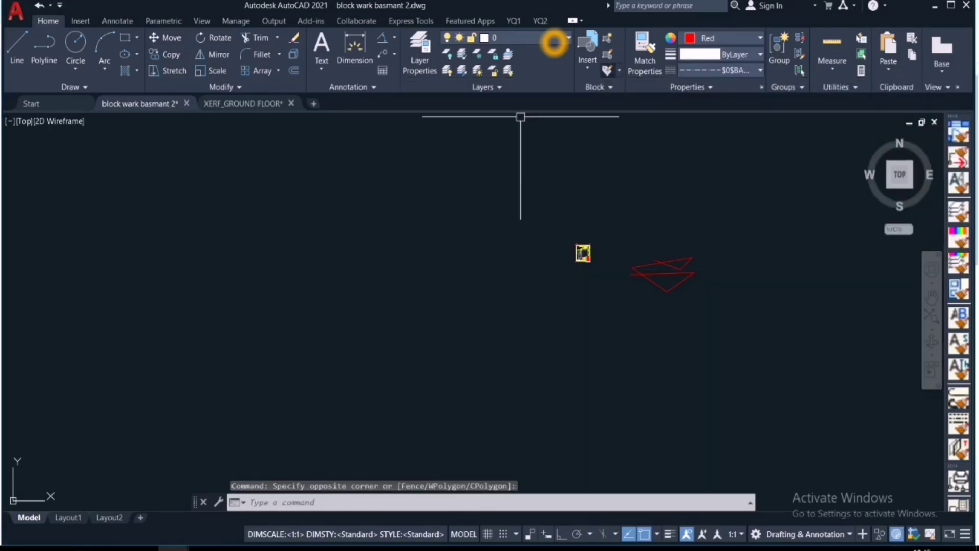
# Draw four connected line segments in the empty area to the upper left of the basement plan, the last returning to the second segment's midpoint.
pyautogui.click(17, 45)
pyautogui.click(125, 167)
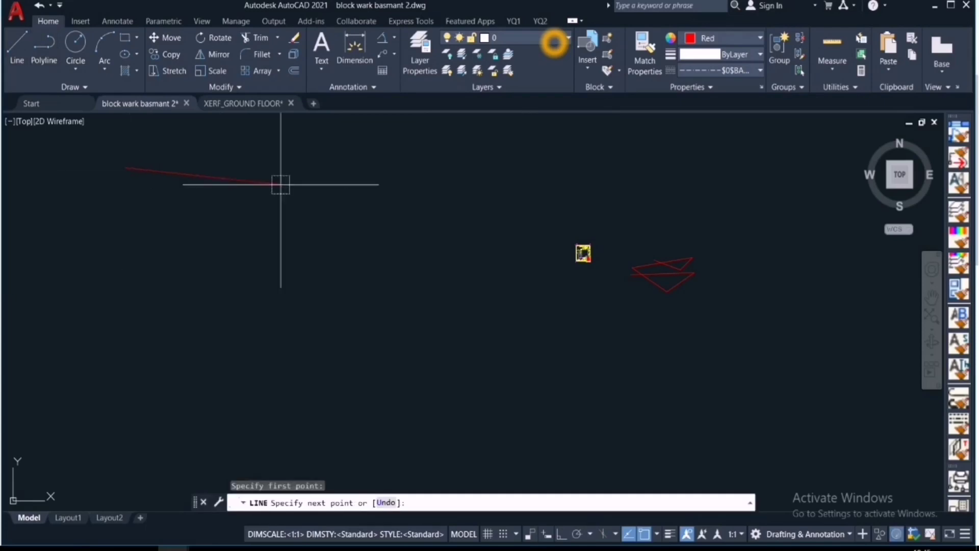
pyautogui.click(295, 181)
pyautogui.click(455, 156)
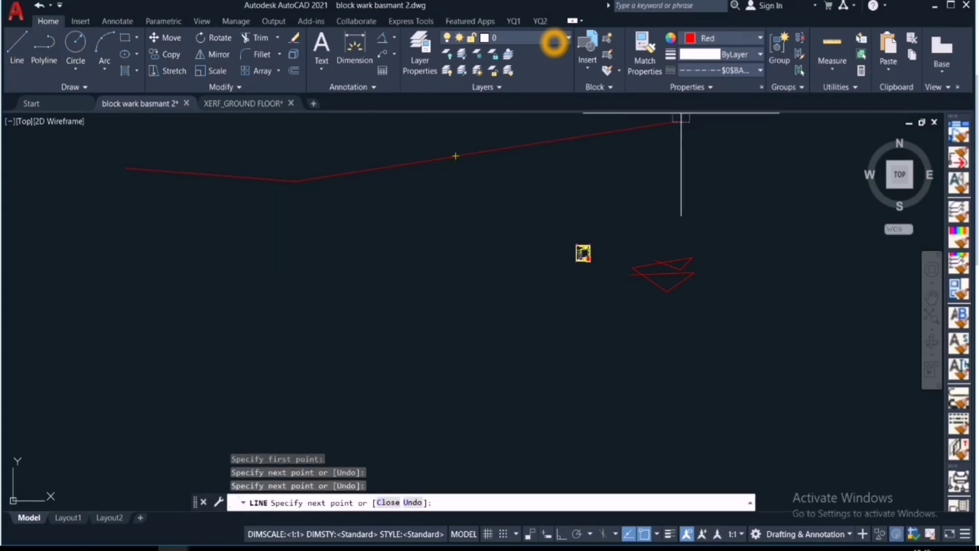
pyautogui.click(603, 167)
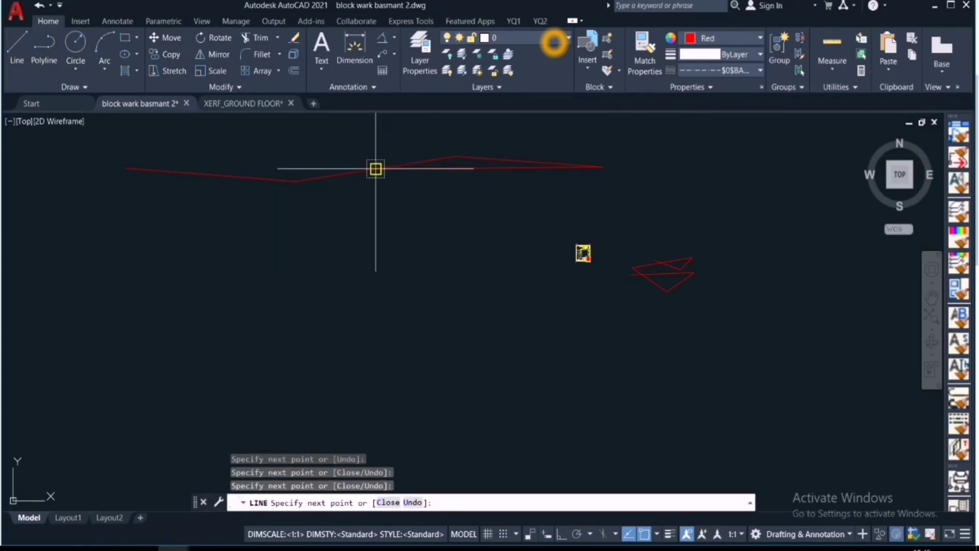
pyautogui.press('Escape')
pyautogui.press('Escape')
# Change the second segment's linetype to BASEMENT 02 -BLOCK WORK$0$196-CSM-M-A-XA-GA-Basement 2 Plan$0$DASHED and inspect its dashes up close.
pyautogui.click(350, 172)
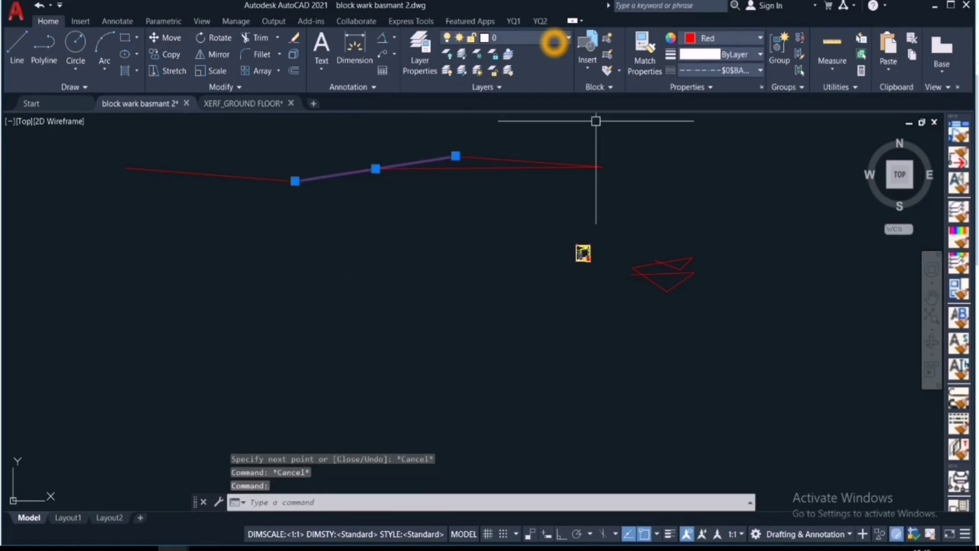
pyautogui.click(760, 71)
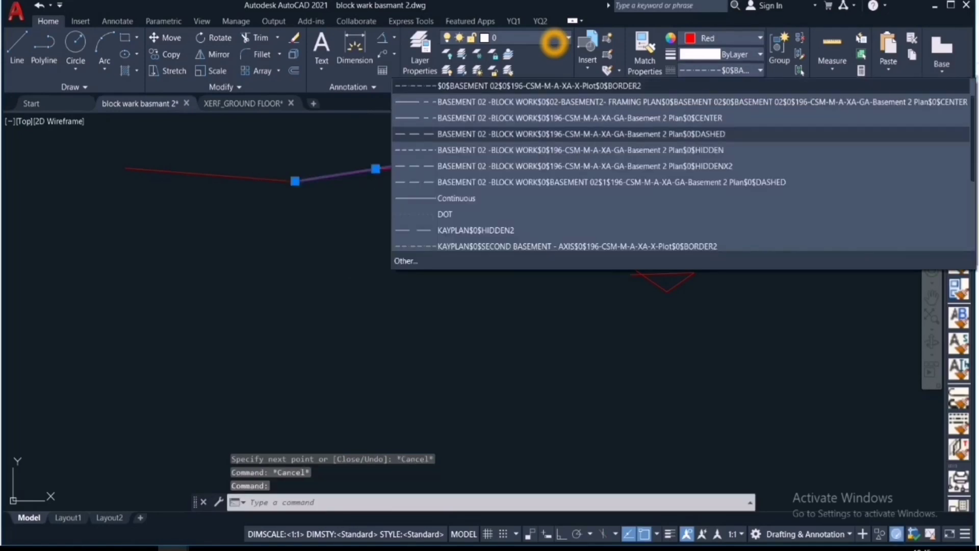
pyautogui.click(509, 133)
pyautogui.scroll(3, 383, 175)
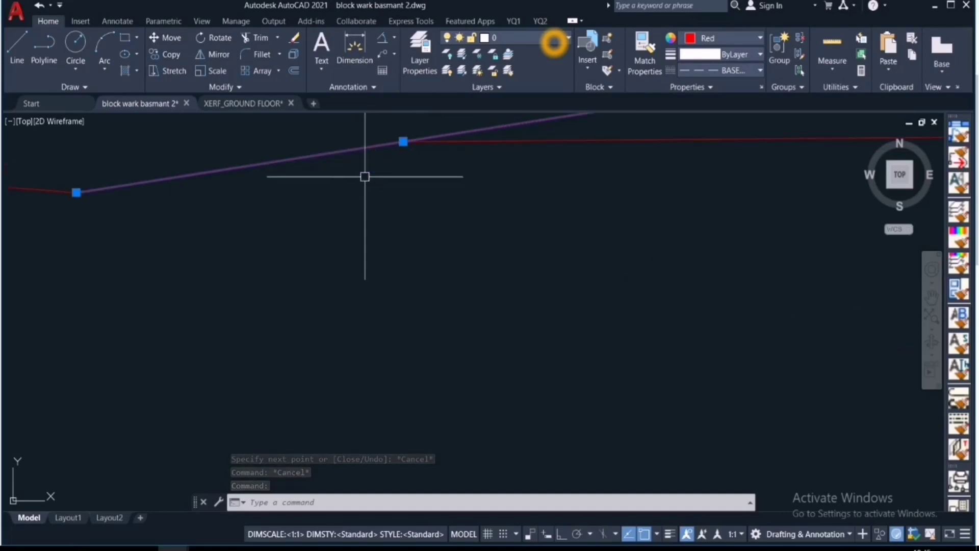
pyautogui.press('Escape')
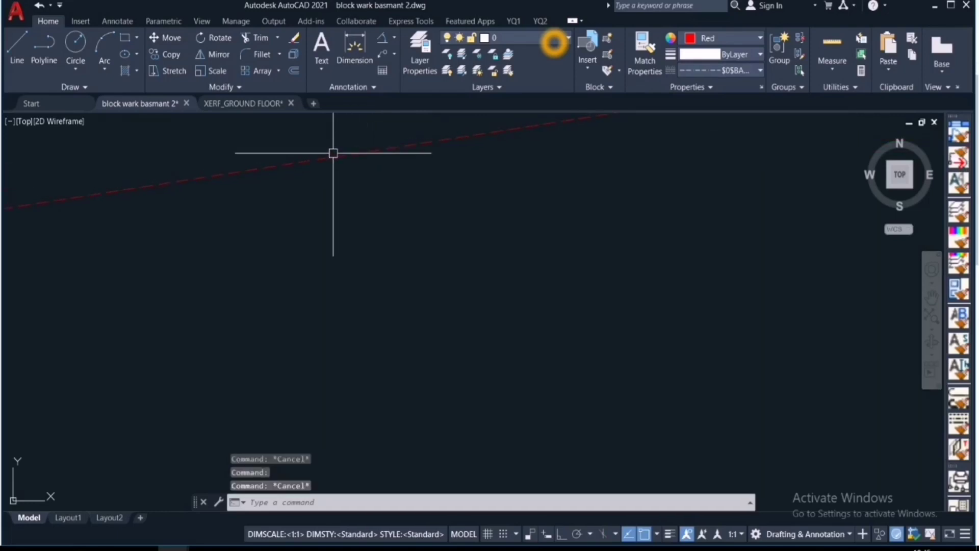
pyautogui.scroll(-2, 301, 176)
pyautogui.scroll(5, 307, 155)
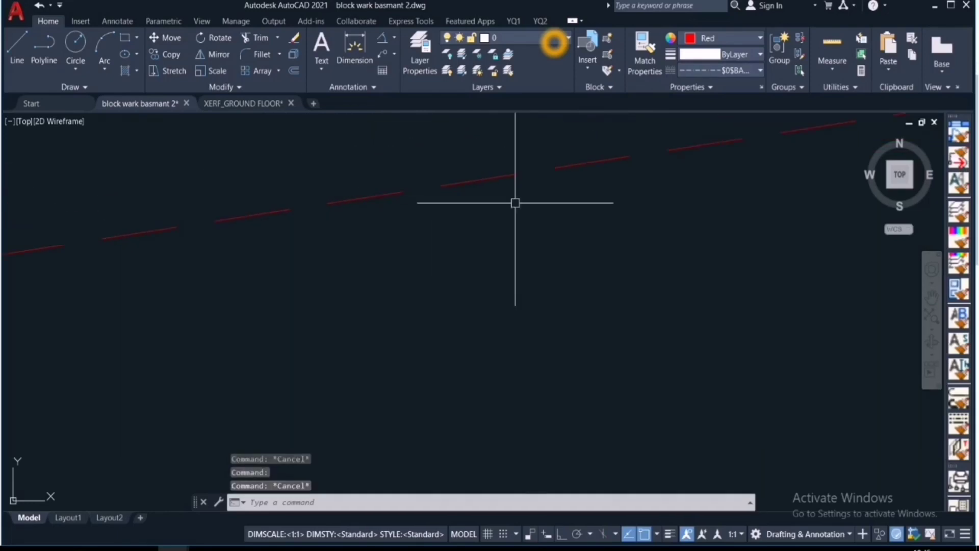
pyautogui.scroll(-1, 414, 185)
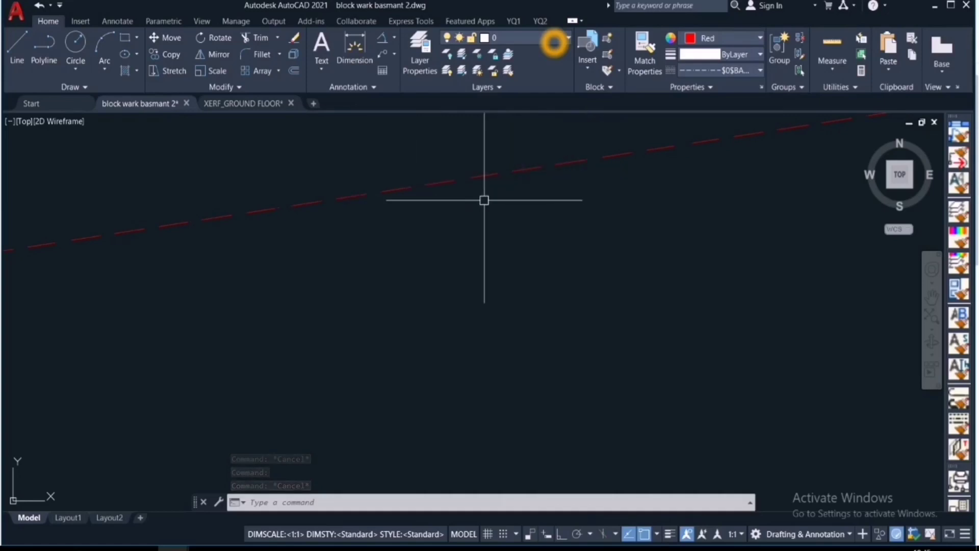
pyautogui.scroll(-5, 459, 206)
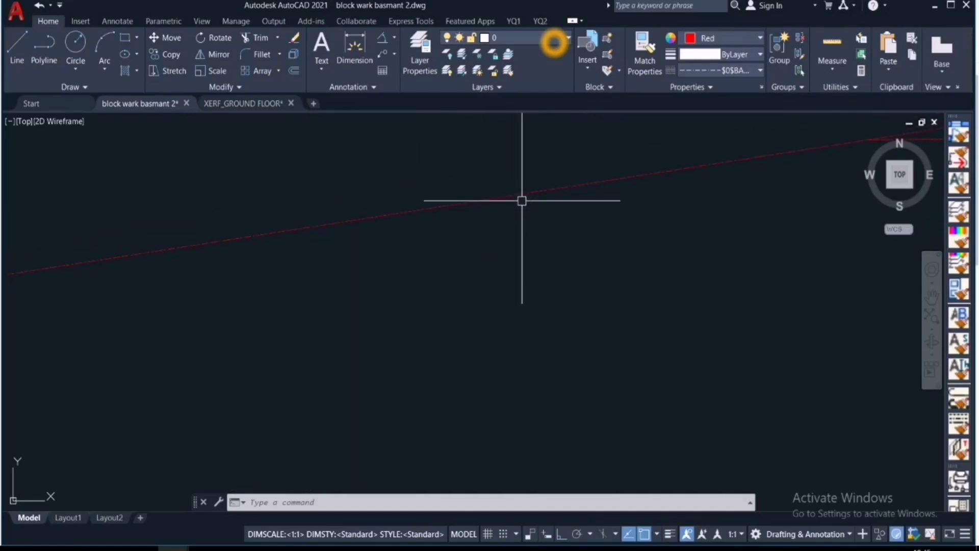
pyautogui.scroll(5, 501, 190)
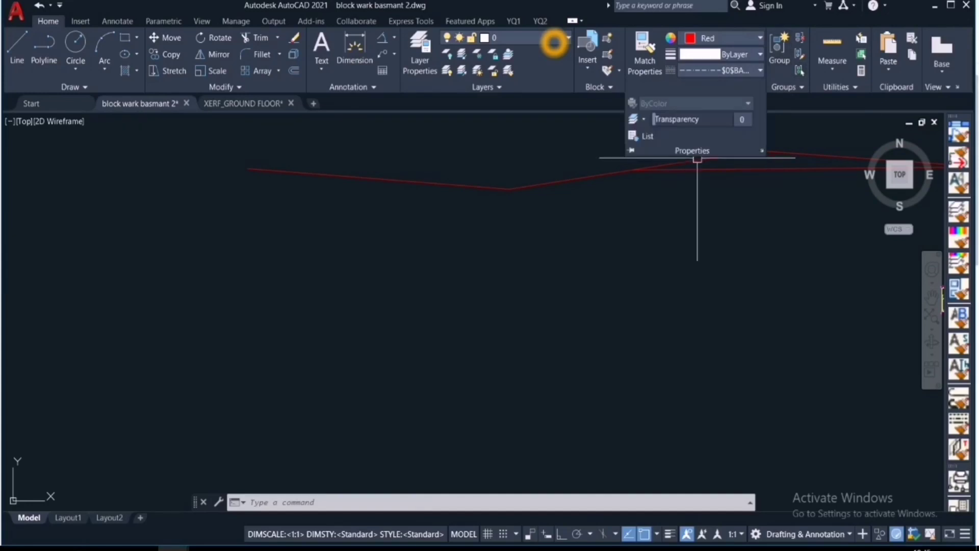
pyautogui.click(714, 198)
pyautogui.click(691, 202)
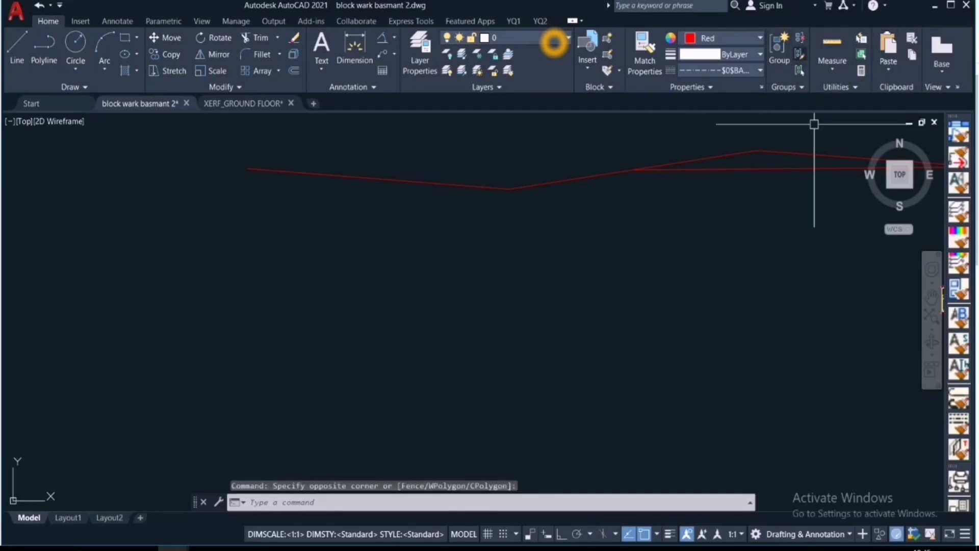
pyautogui.click(787, 88)
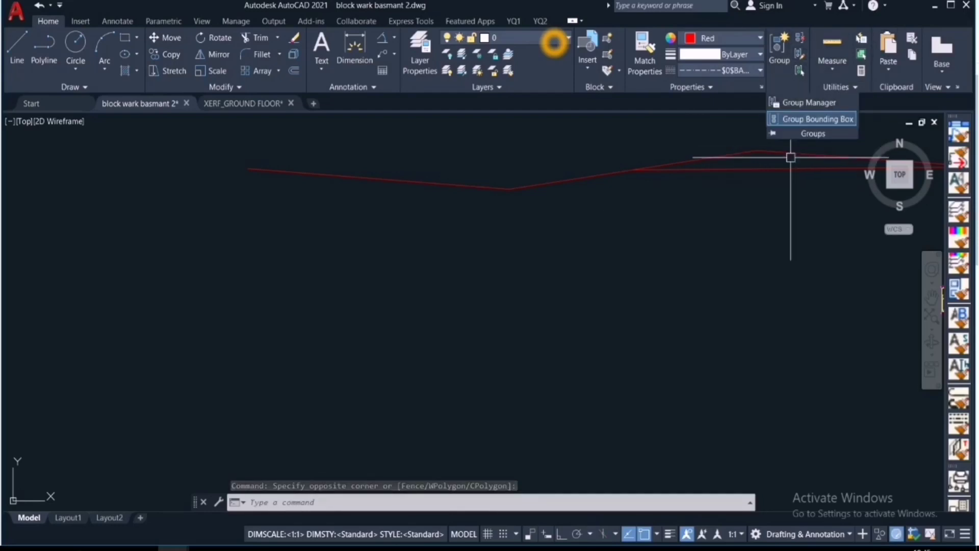
pyautogui.click(784, 161)
pyautogui.click(745, 153)
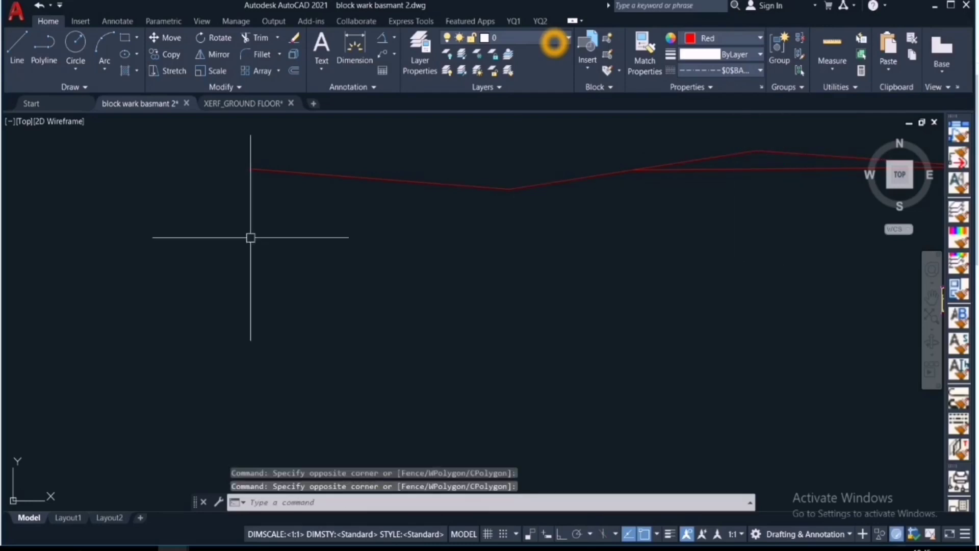
pyautogui.scroll(3, 246, 165)
pyautogui.scroll(3, 279, 167)
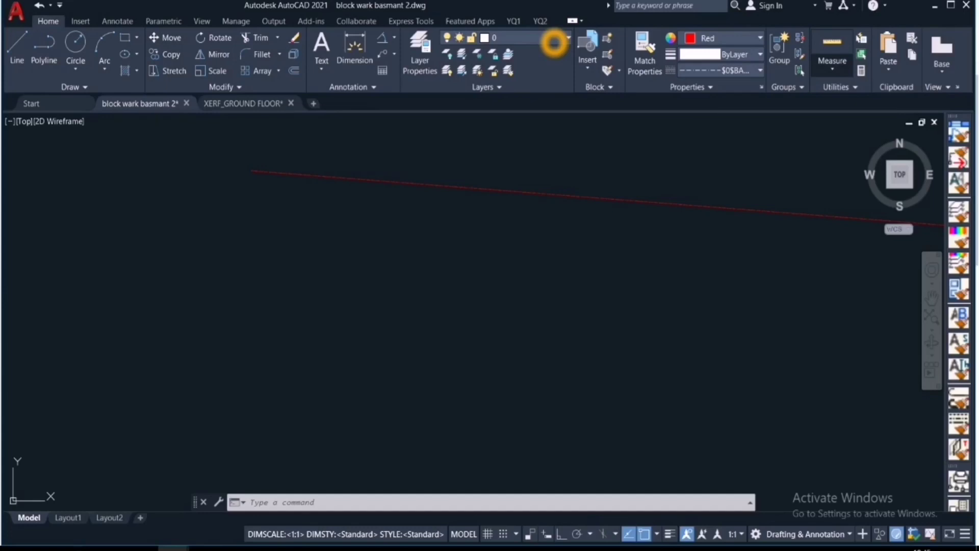
pyautogui.click(832, 65)
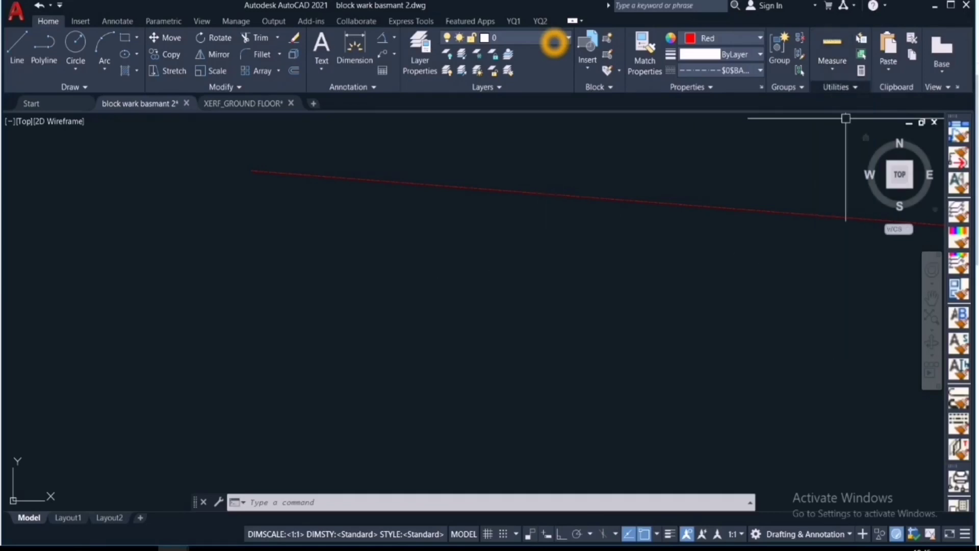
# Identify the coordinates of a point in the empty area just below the first line segment with ID Point.
pyautogui.click(839, 87)
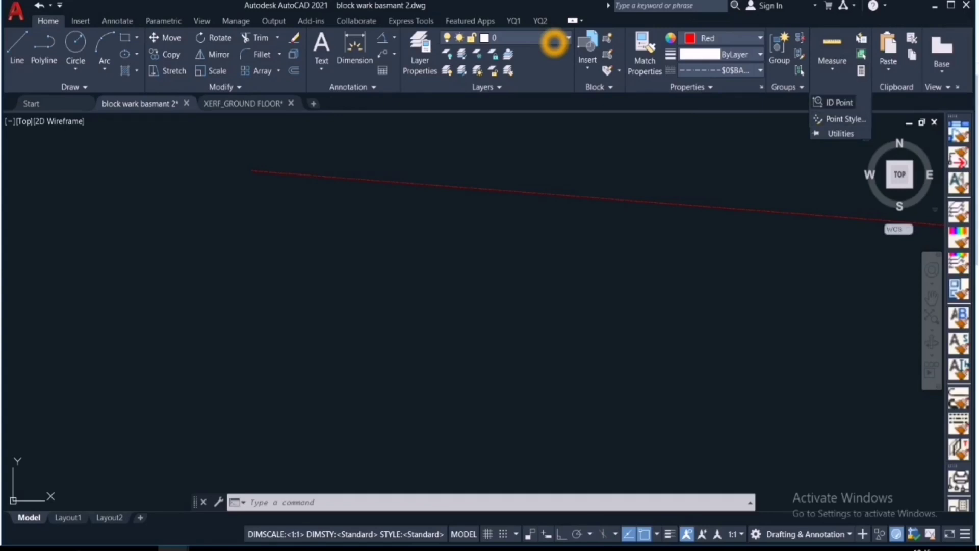
pyautogui.click(838, 102)
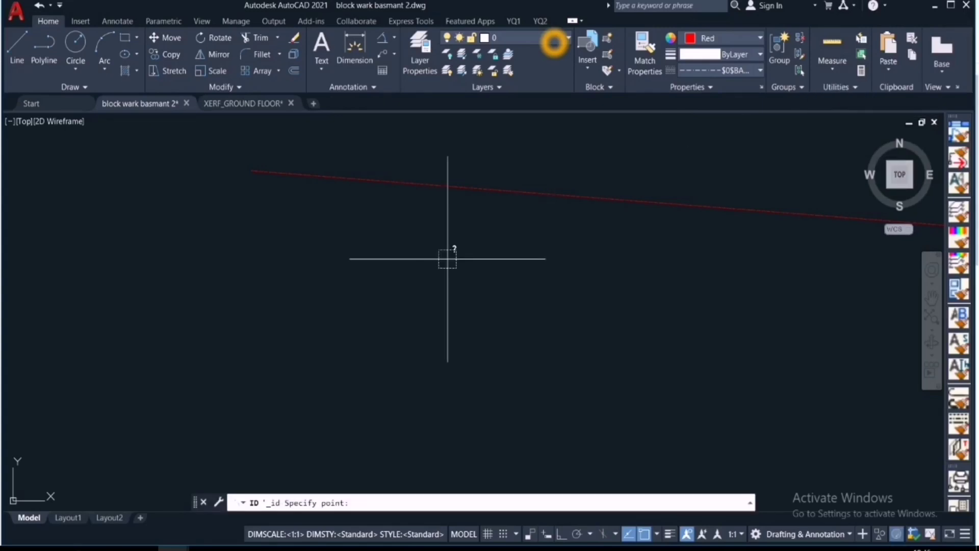
pyautogui.click(396, 245)
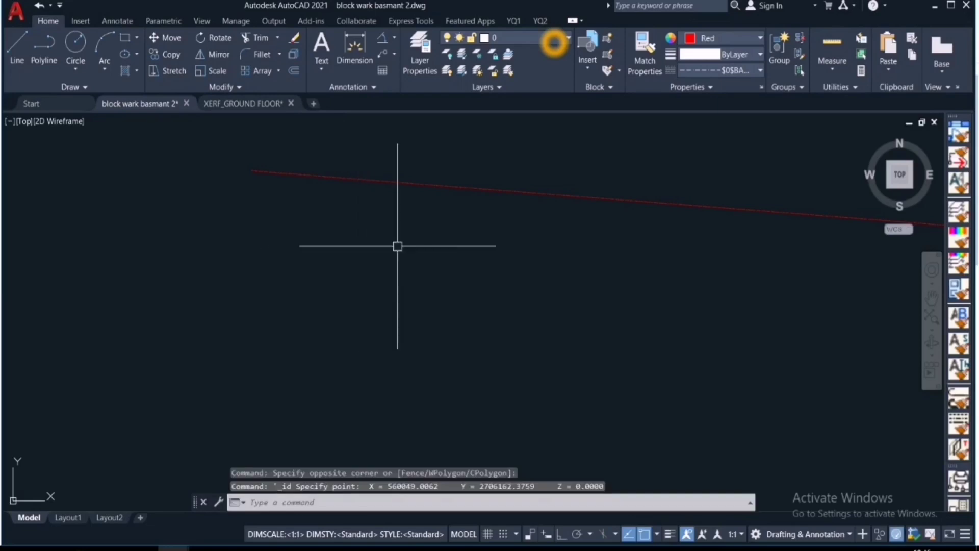
pyautogui.click(452, 247)
pyautogui.click(485, 363)
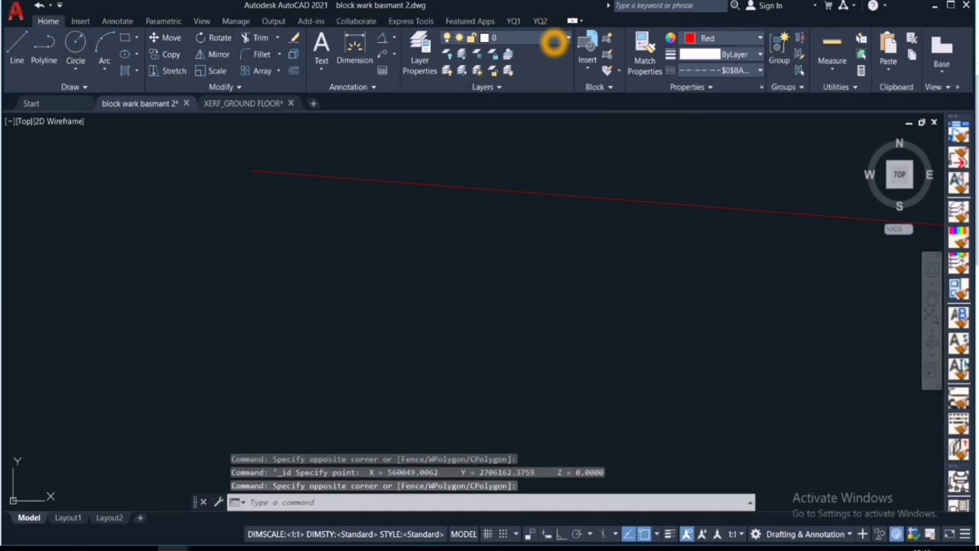
# Draw a circle around the left end of the first line segment and select it.
pyautogui.click(75, 43)
pyautogui.click(281, 264)
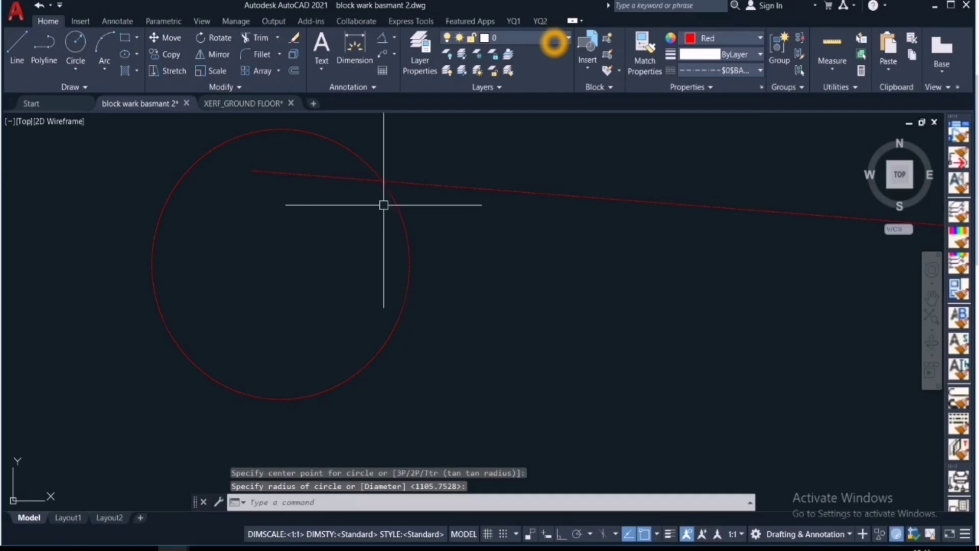
pyautogui.click(400, 207)
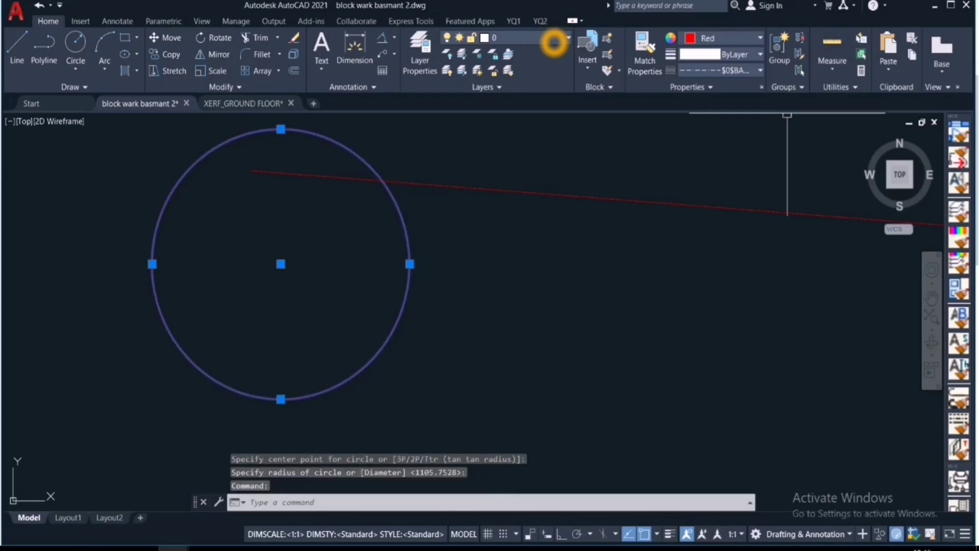
# Set the point style to a circle with a plus-shaped cross through it, keeping the size relative to the screen.
pyautogui.click(839, 86)
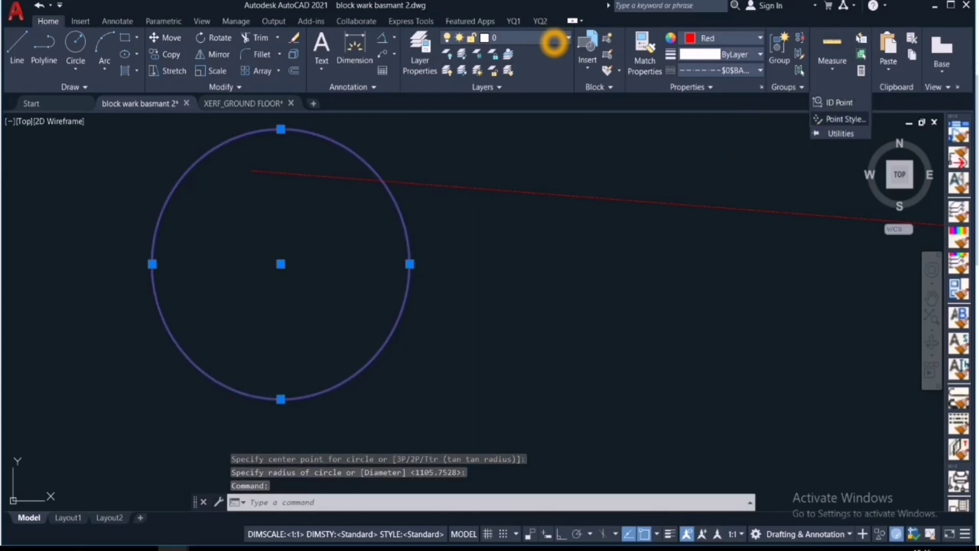
pyautogui.click(844, 119)
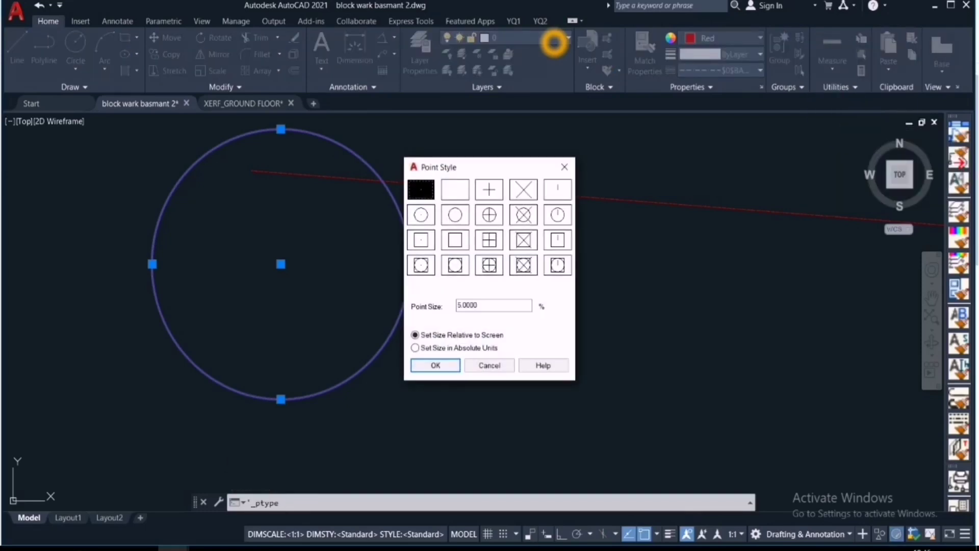
pyautogui.click(489, 215)
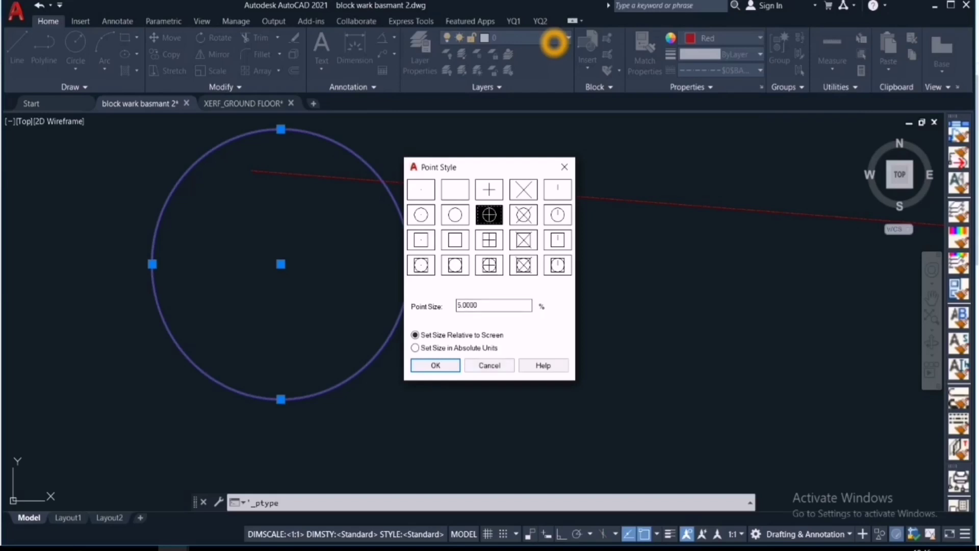
pyautogui.click(436, 365)
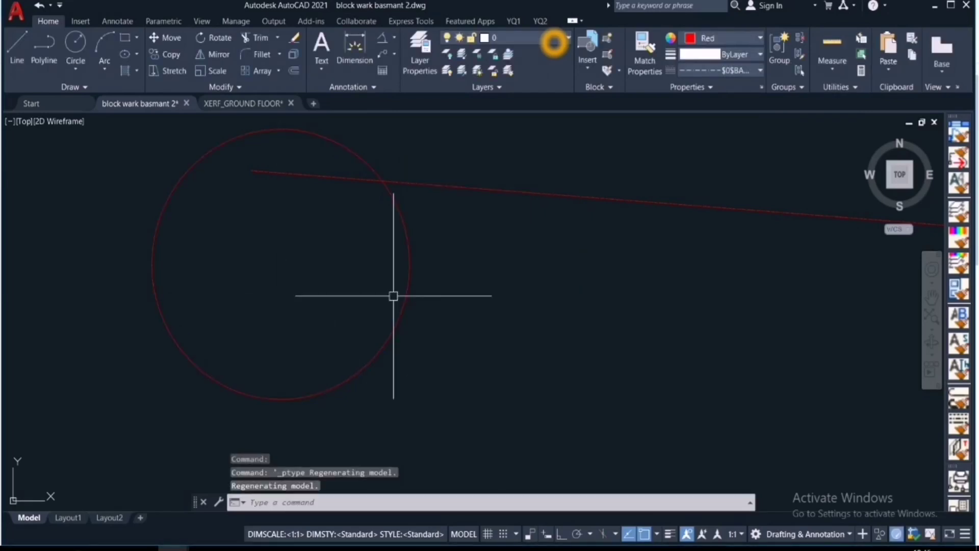
# Move the circle by its center grip so it lies entirely below the line, and inspect its outline and center.
pyautogui.click(409, 286)
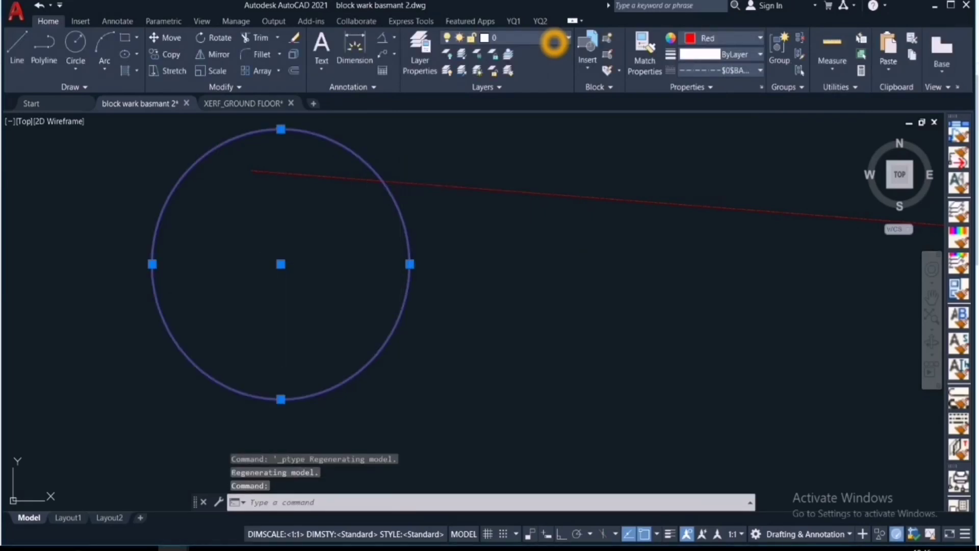
pyautogui.click(280, 264)
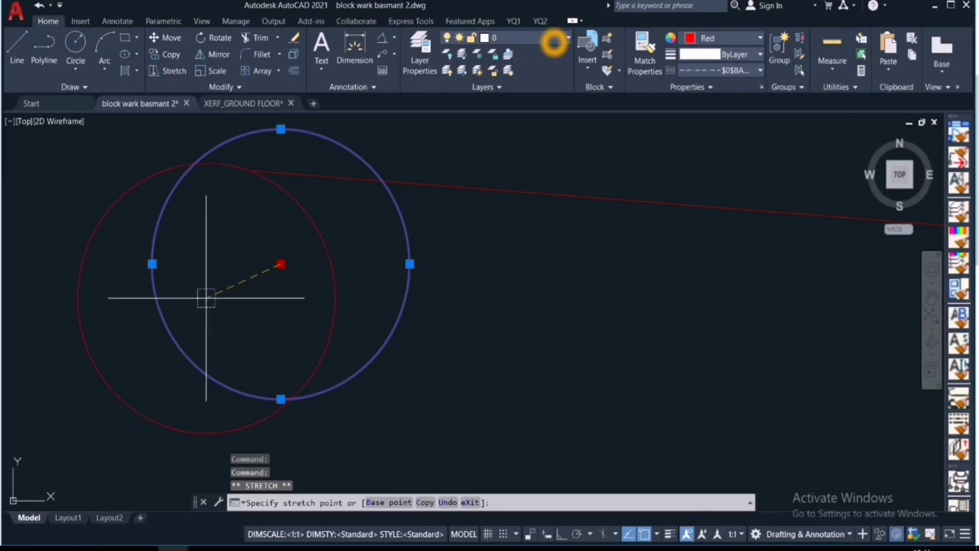
pyautogui.press('space')
pyautogui.click(291, 345)
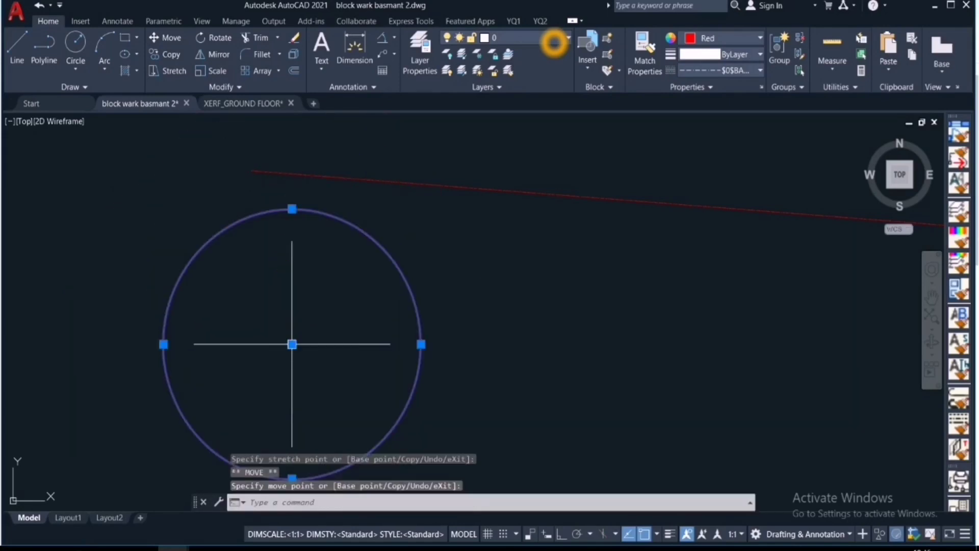
pyautogui.scroll(4, 327, 347)
pyautogui.press('Escape')
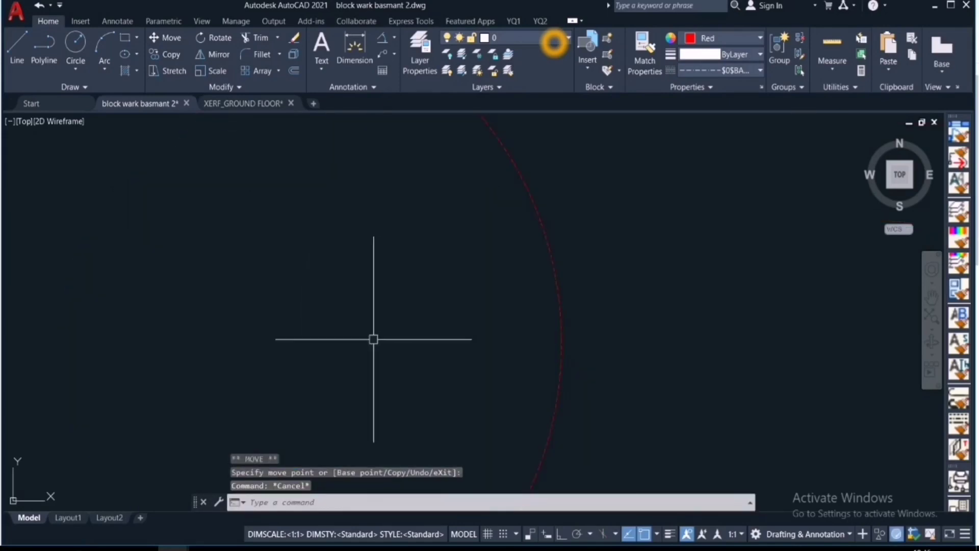
pyautogui.press('Escape')
pyautogui.scroll(-4, 587, 268)
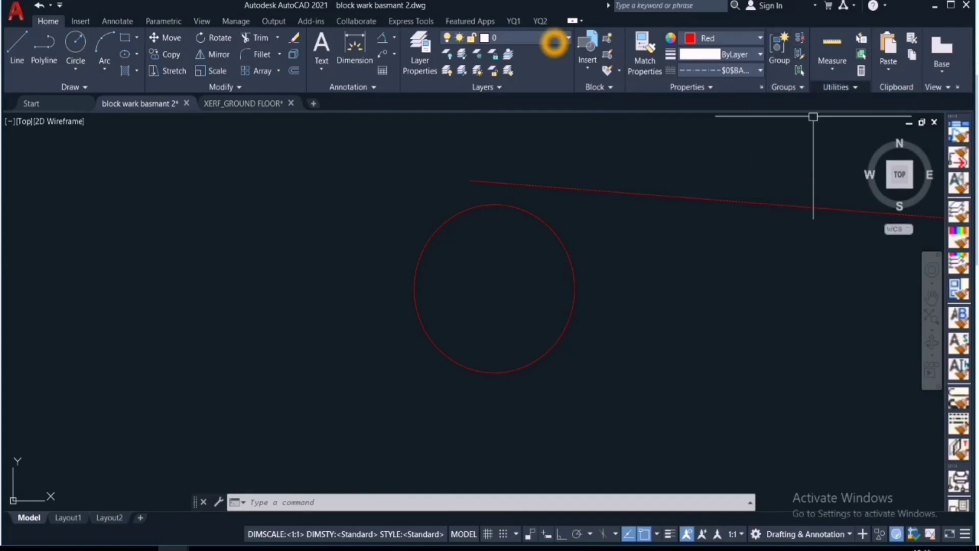
# Set the point style to a circle inside a square with a diagonal cross through it.
pyautogui.click(836, 87)
pyautogui.click(842, 119)
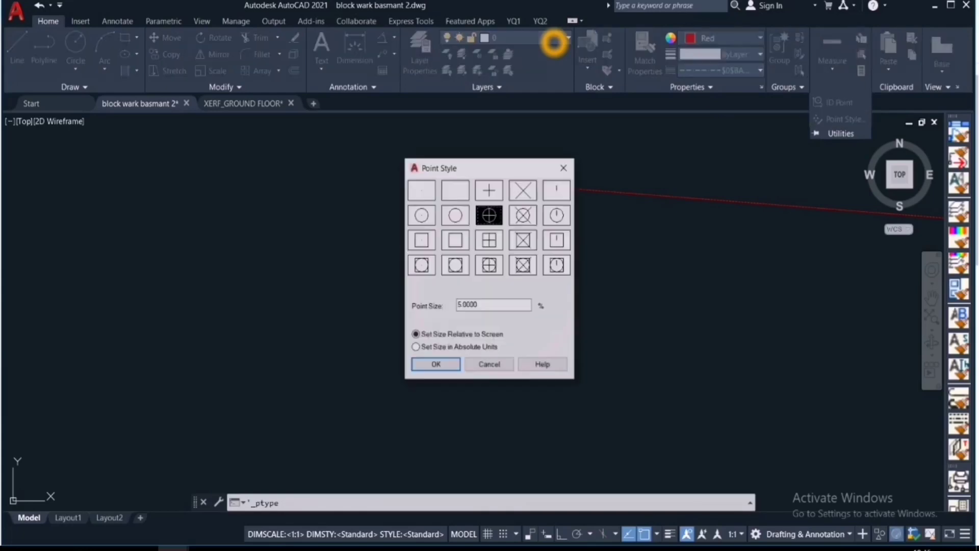
pyautogui.click(523, 266)
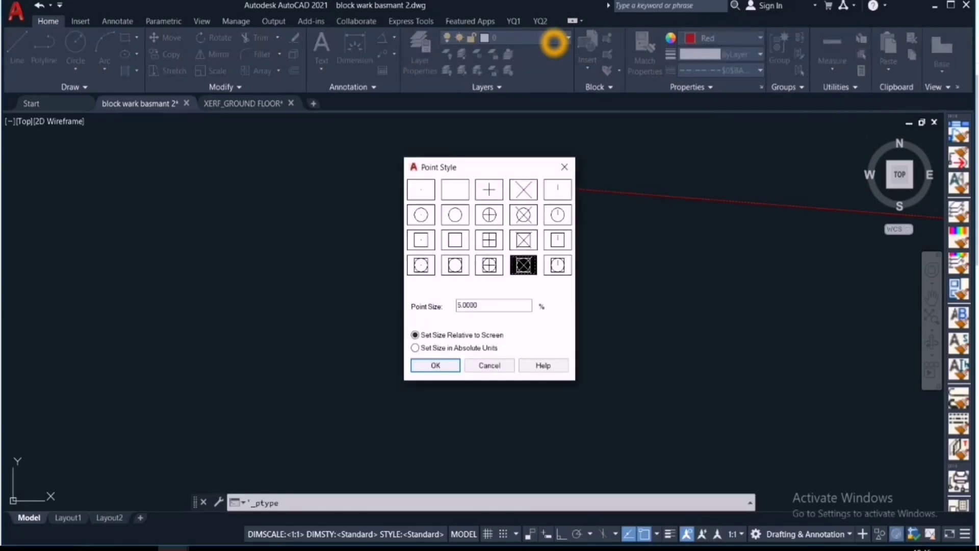
pyautogui.click(435, 365)
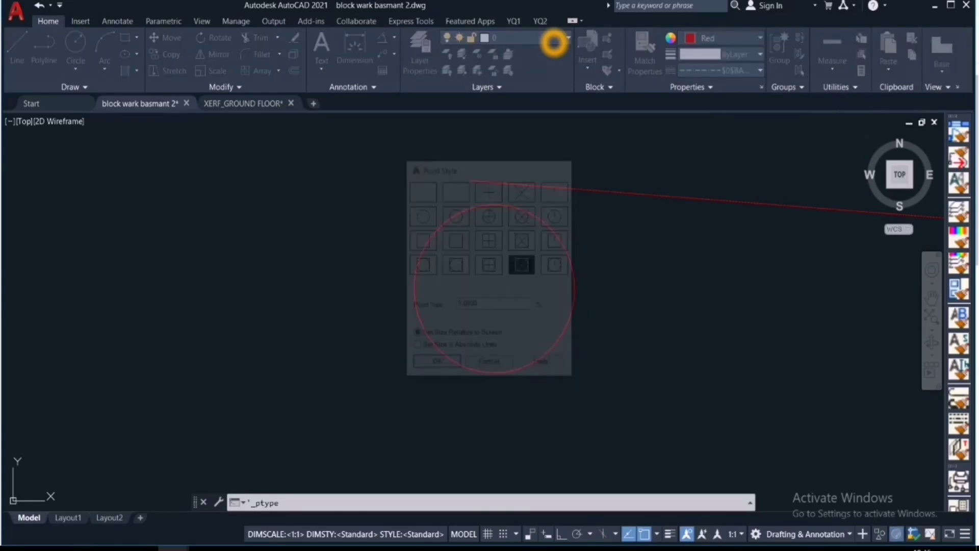
pyautogui.click(626, 261)
pyautogui.click(645, 281)
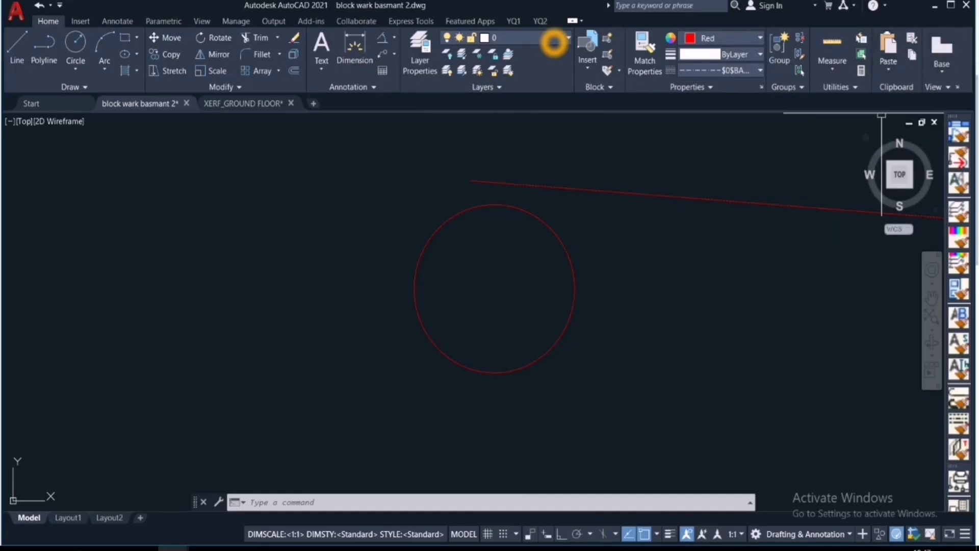
pyautogui.click(887, 69)
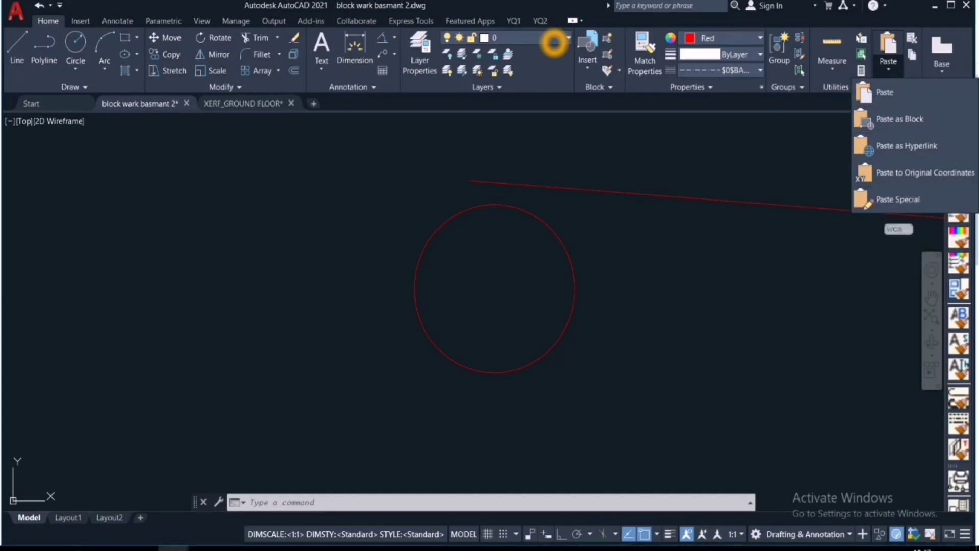
pyautogui.click(820, 266)
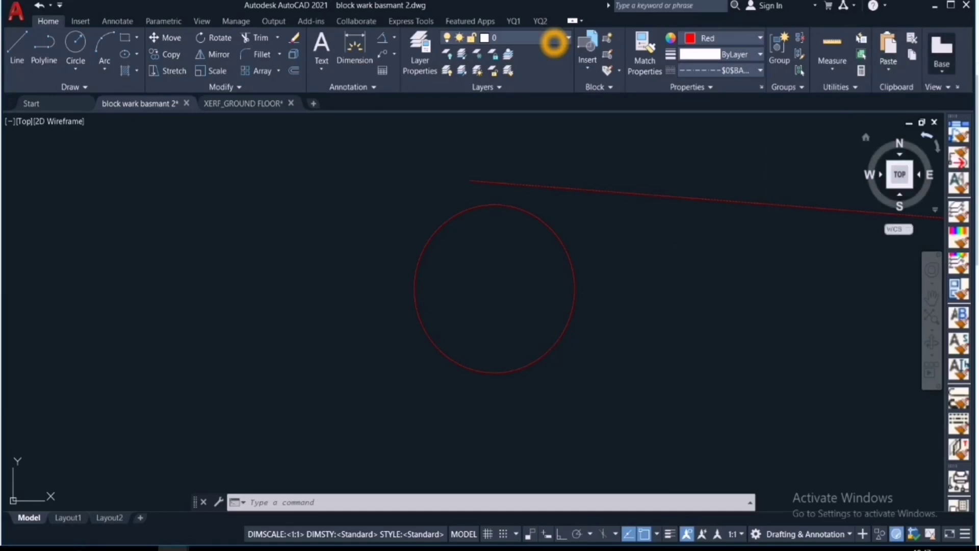
pyautogui.click(941, 69)
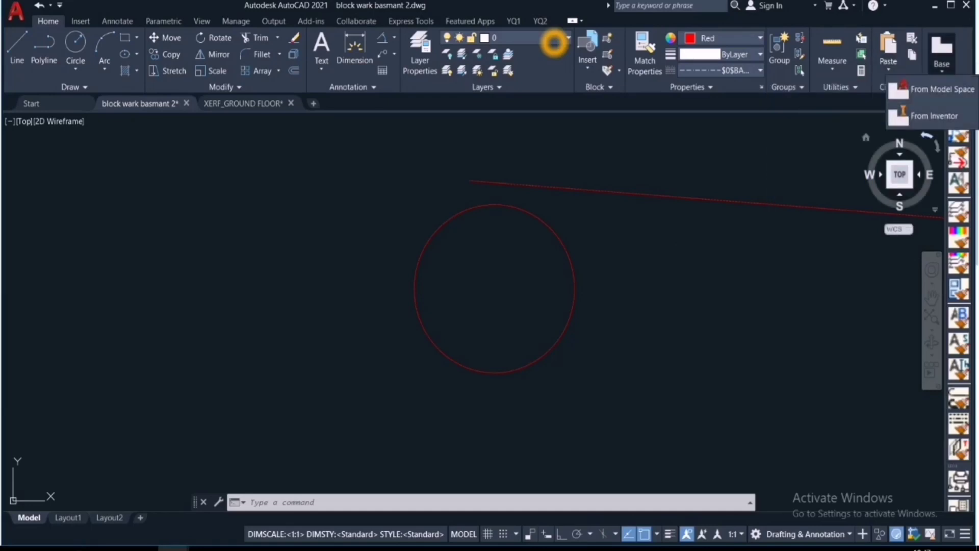
pyautogui.click(941, 69)
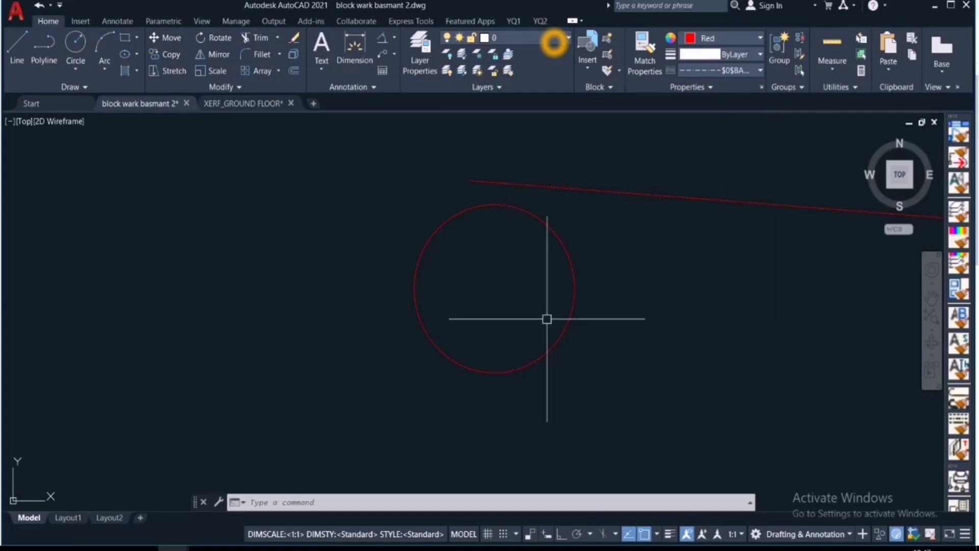
pyautogui.scroll(-12, 553, 275)
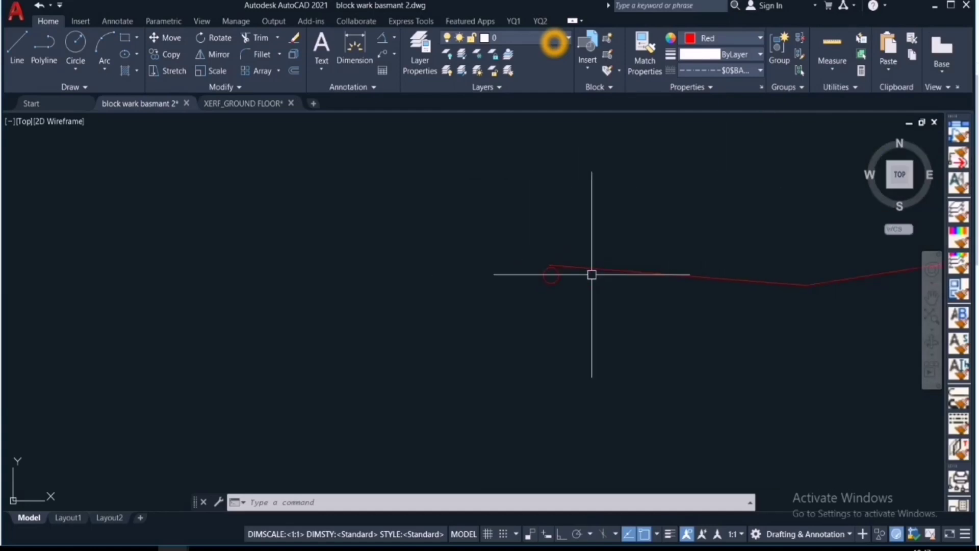
pyautogui.scroll(-6, 550, 280)
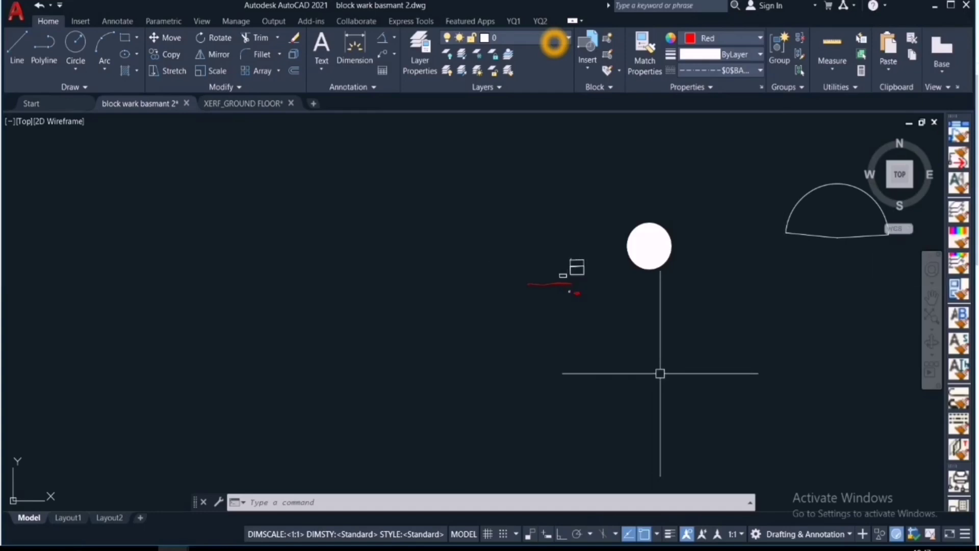
pyautogui.click(786, 548)
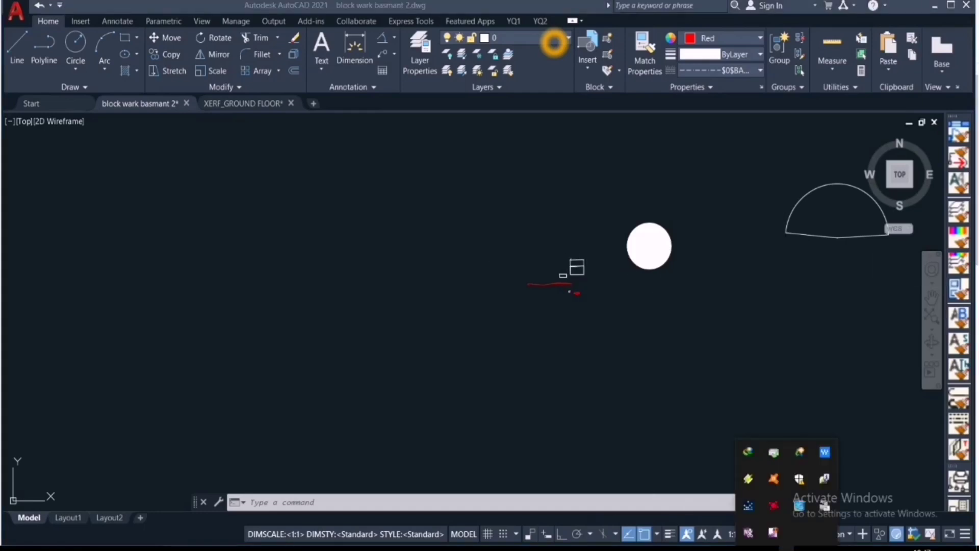
pyautogui.rightClick(773, 532)
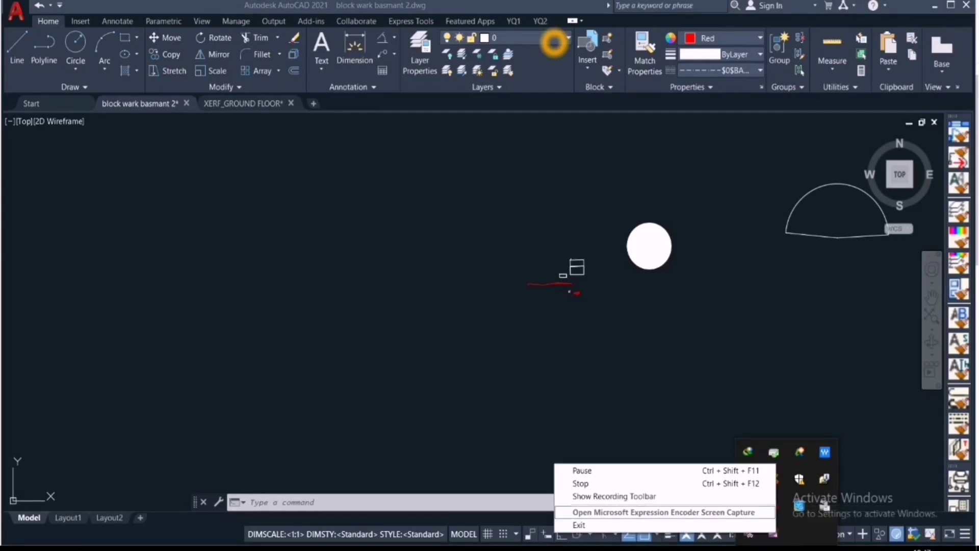